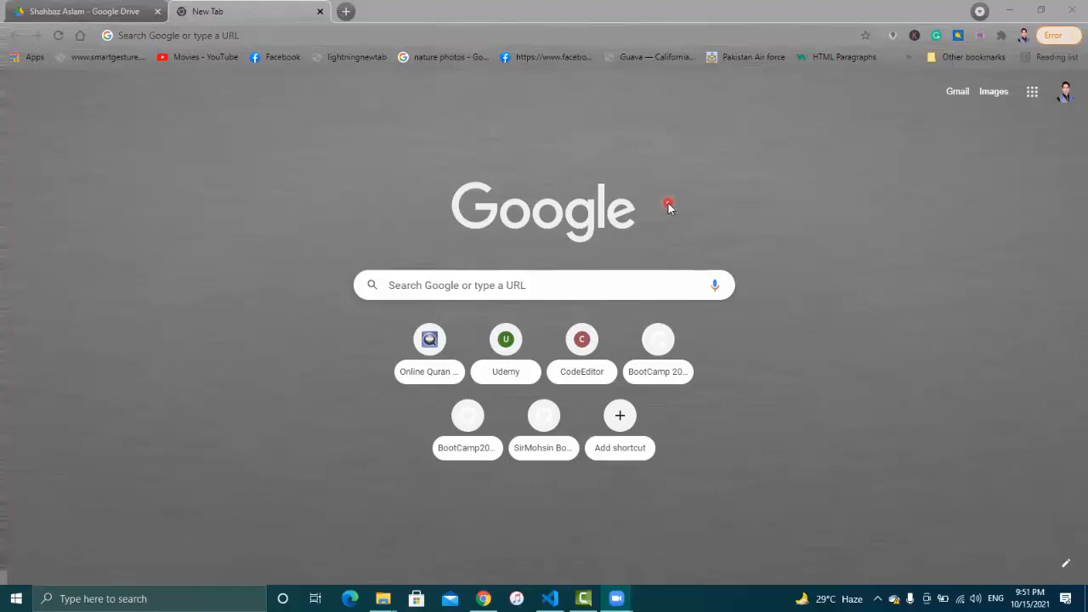
- Open the WordPress admin dashboard at weversity.freecluster.eu/wp-admin
left_click(370, 36)
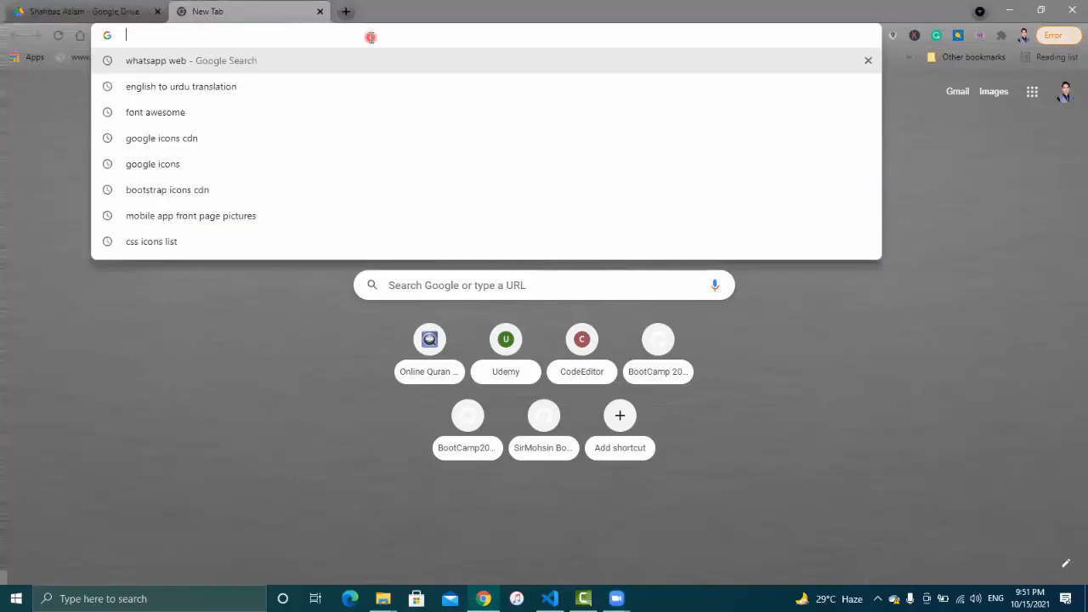
type("we")
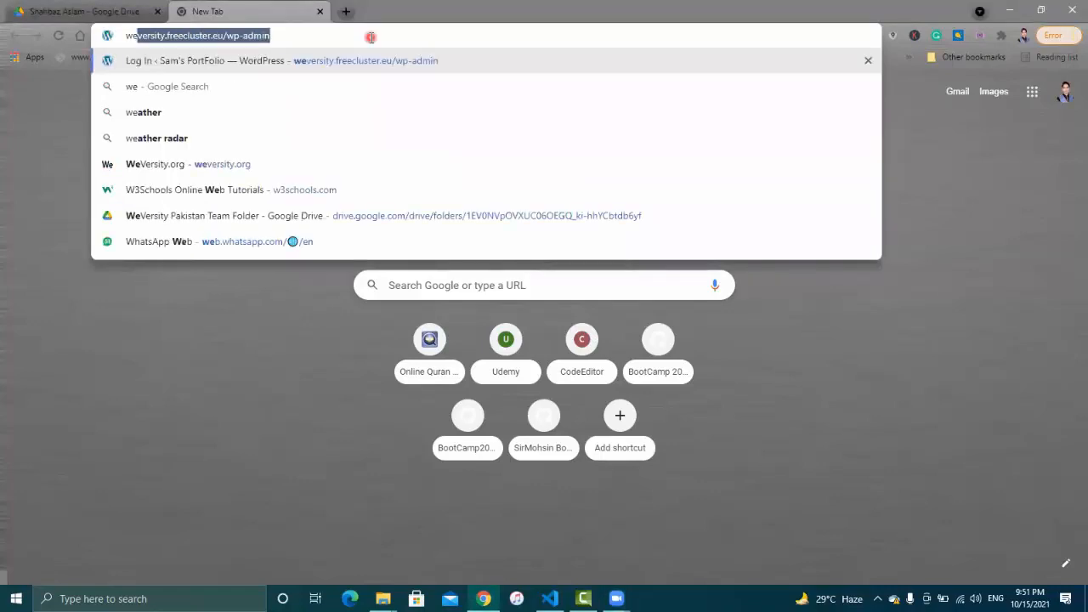
key("Return")
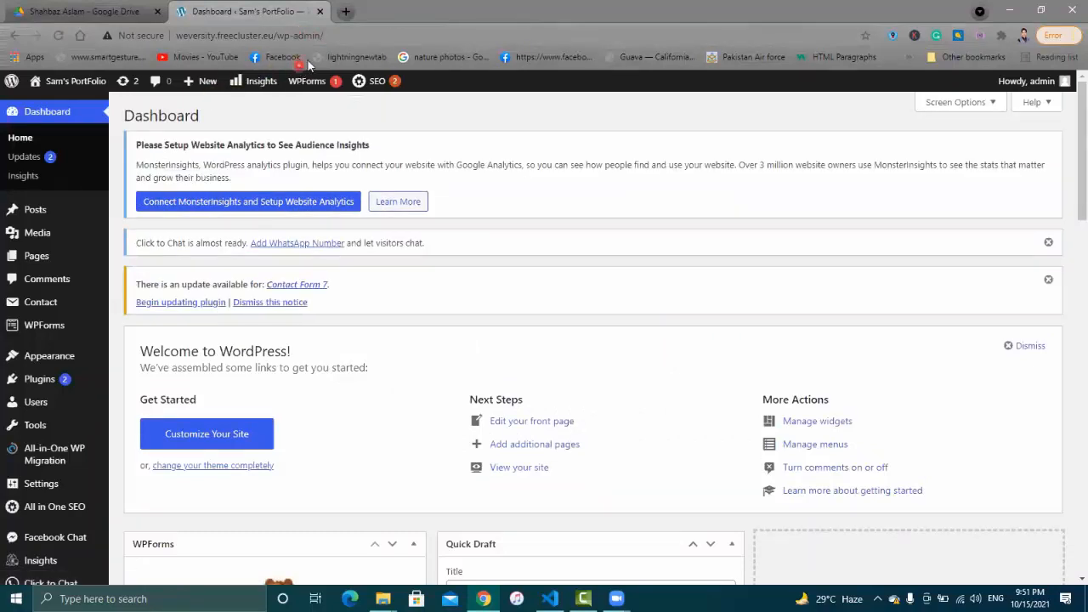
- Try to load the public site at weversity.freecluster.eu, and return to the admin dashboard
left_click(348, 34)
left_click(347, 34)
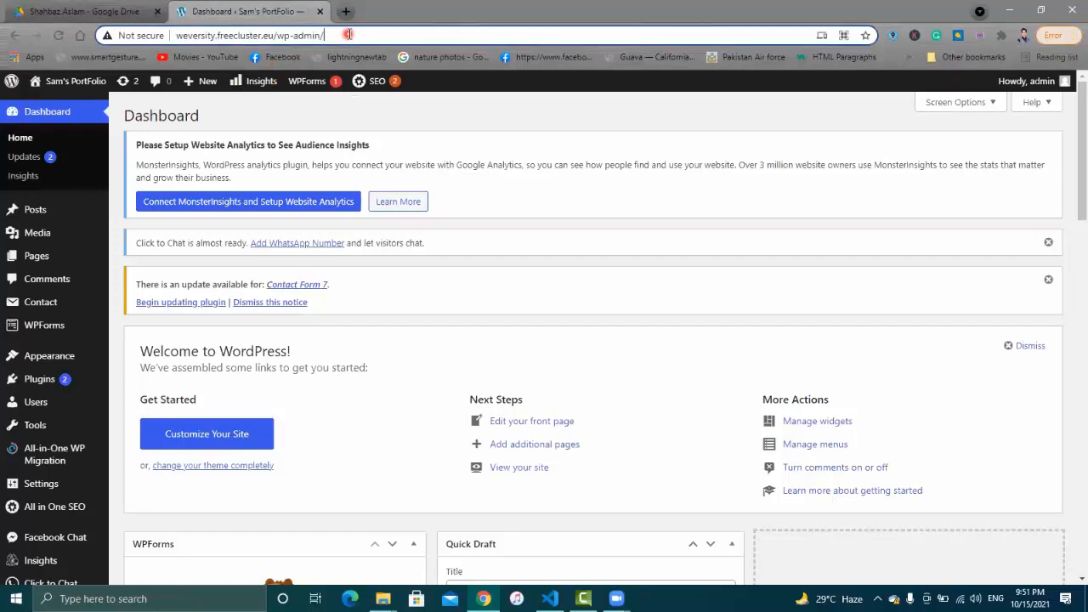
key("BackSpace")
key("BackSpace")
key("BackSpace")
key("BackSpace")
key("BackSpace")
key("BackSpace")
key("BackSpace")
key("BackSpace")
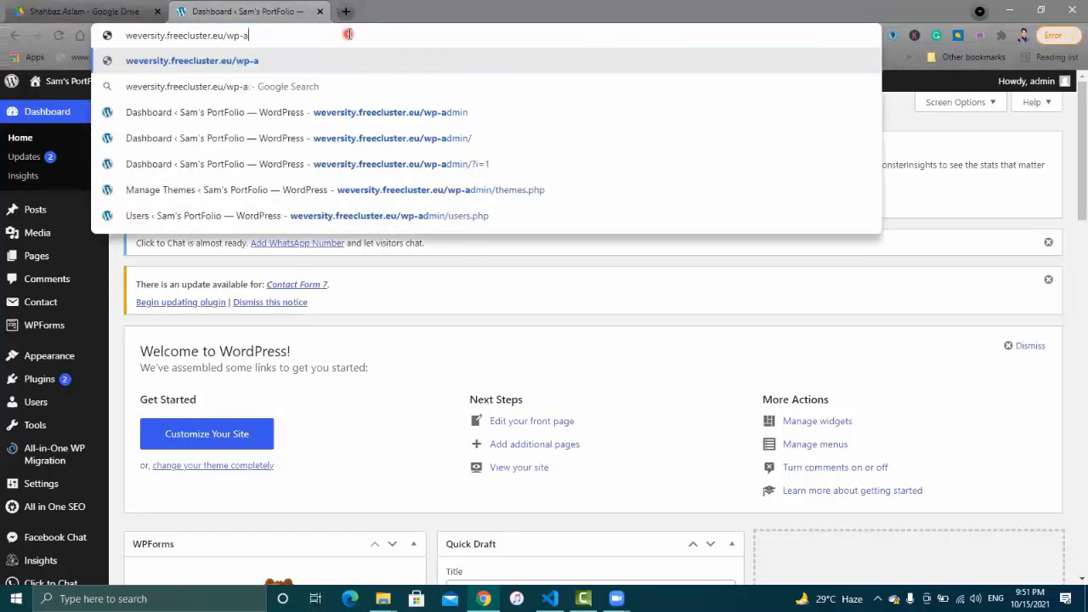
key("BackSpace")
key("BackSpace")
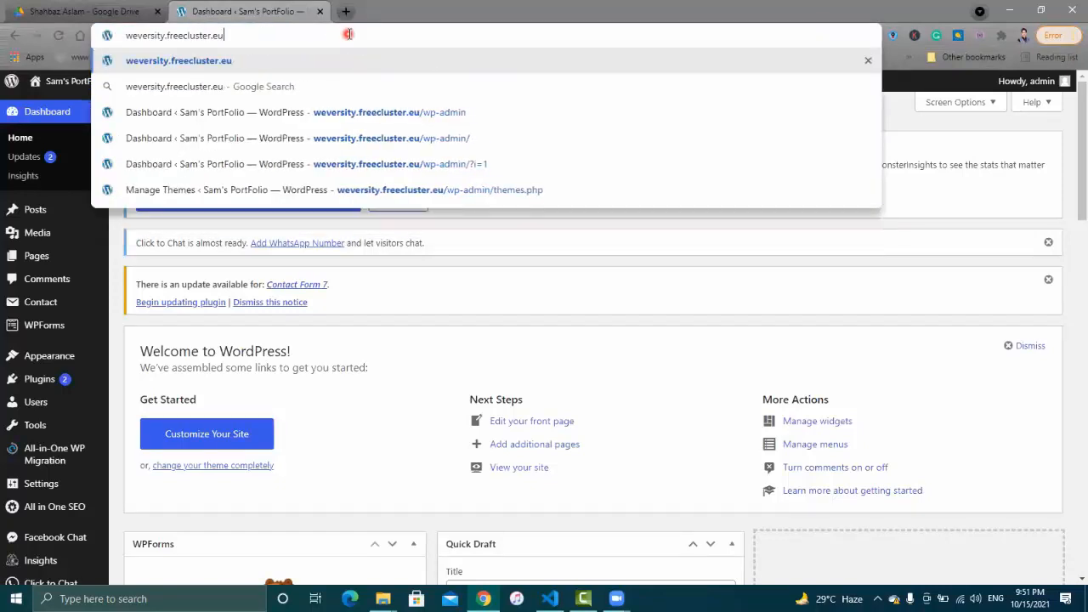
key("Return")
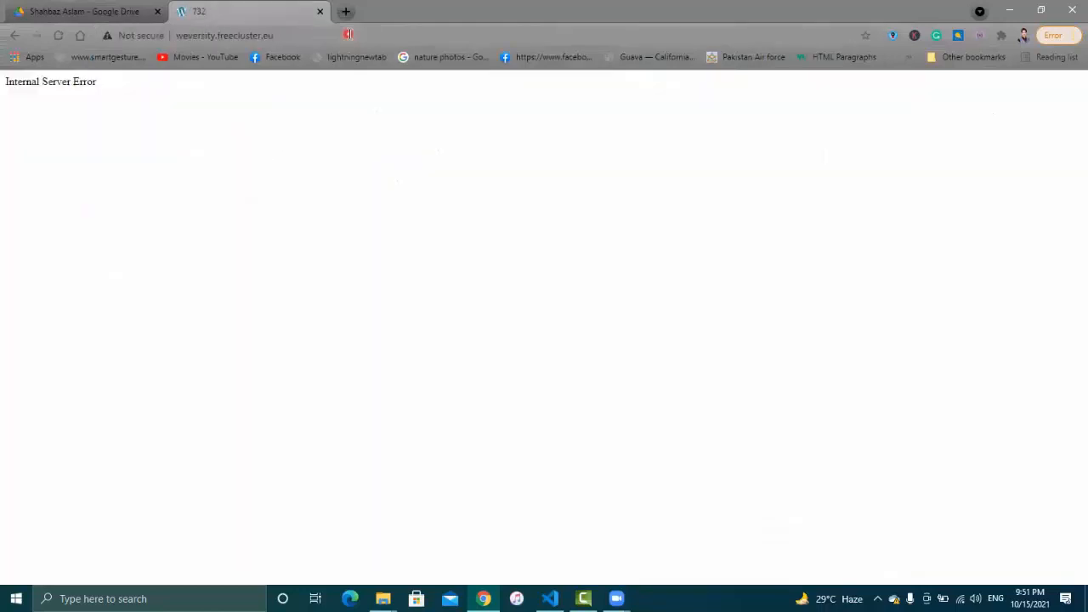
left_click(63, 36)
left_click(13, 39)
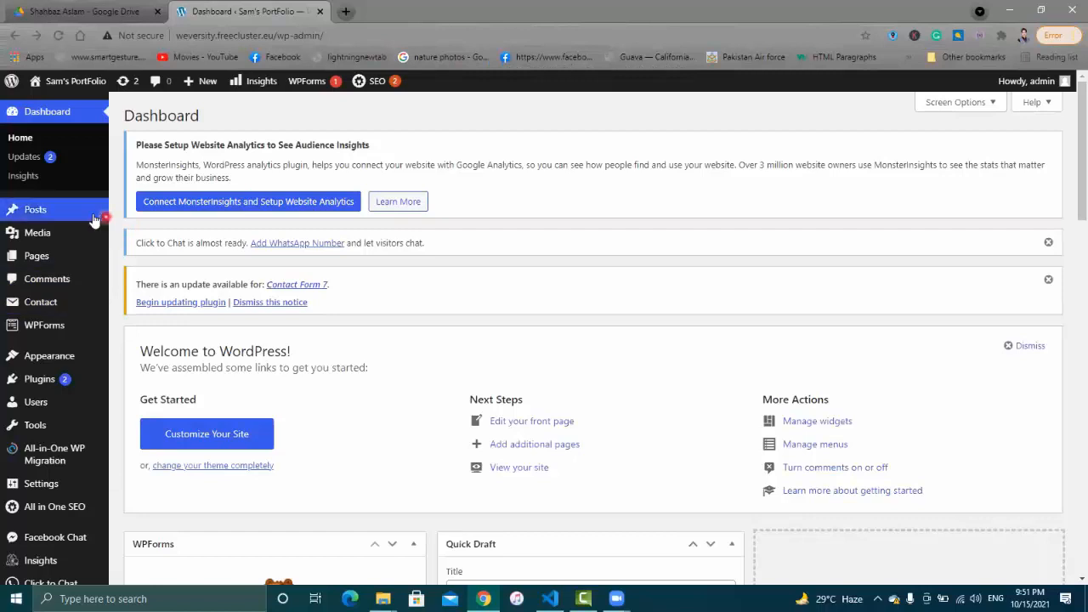
- Open the General settings page and dismiss the Contact Form 7 update and Click to Chat notices
mouse_move(42, 489)
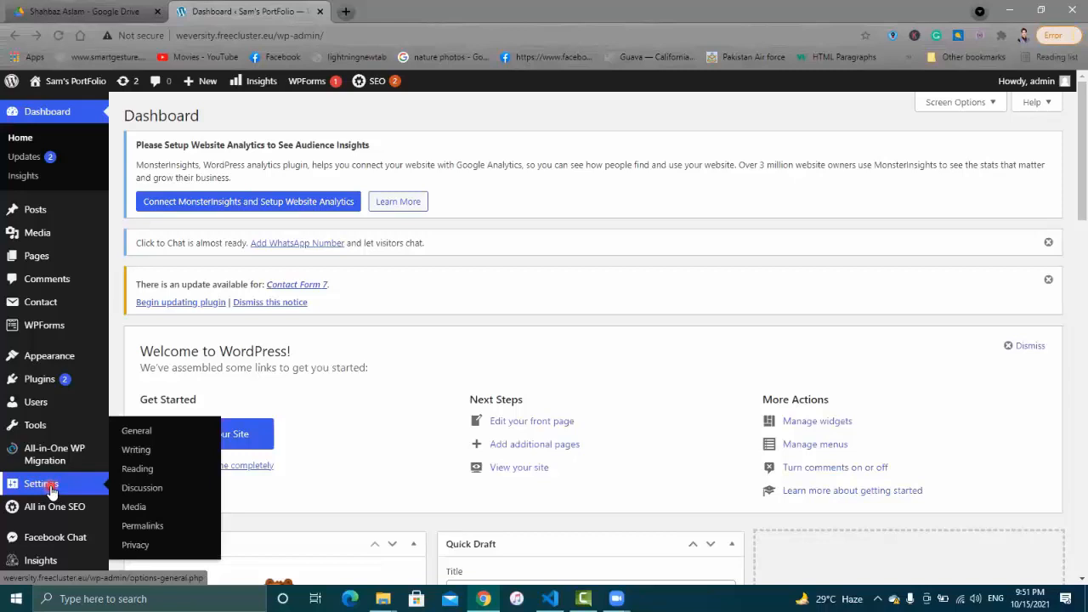
left_click(136, 435)
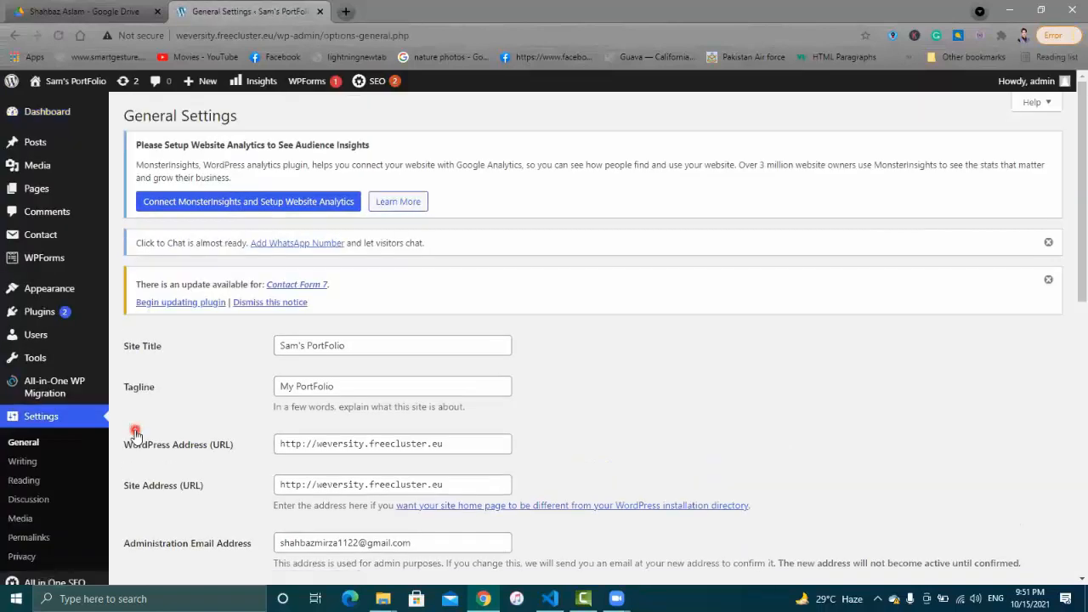
left_click(1049, 283)
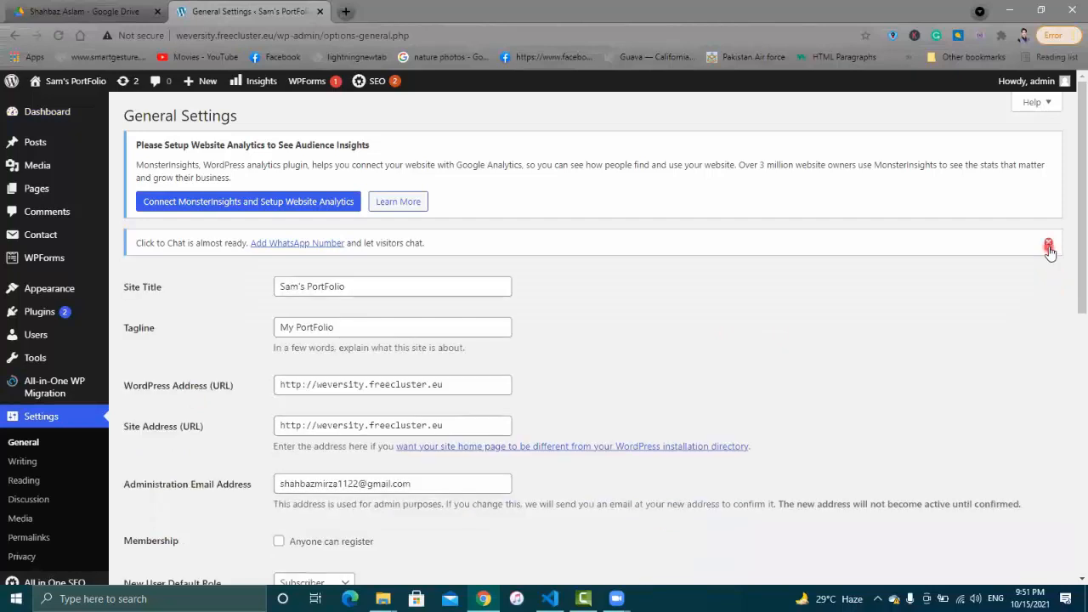
left_click(1048, 245)
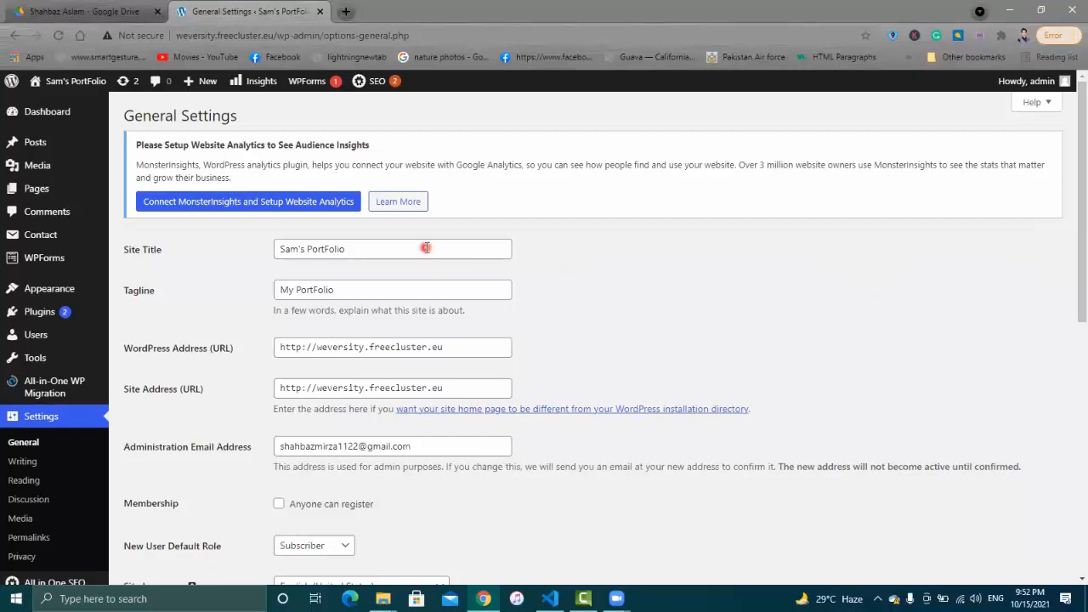
- Open the public site in a new tab, reload it, and expand its navigation menu
left_click(365, 250)
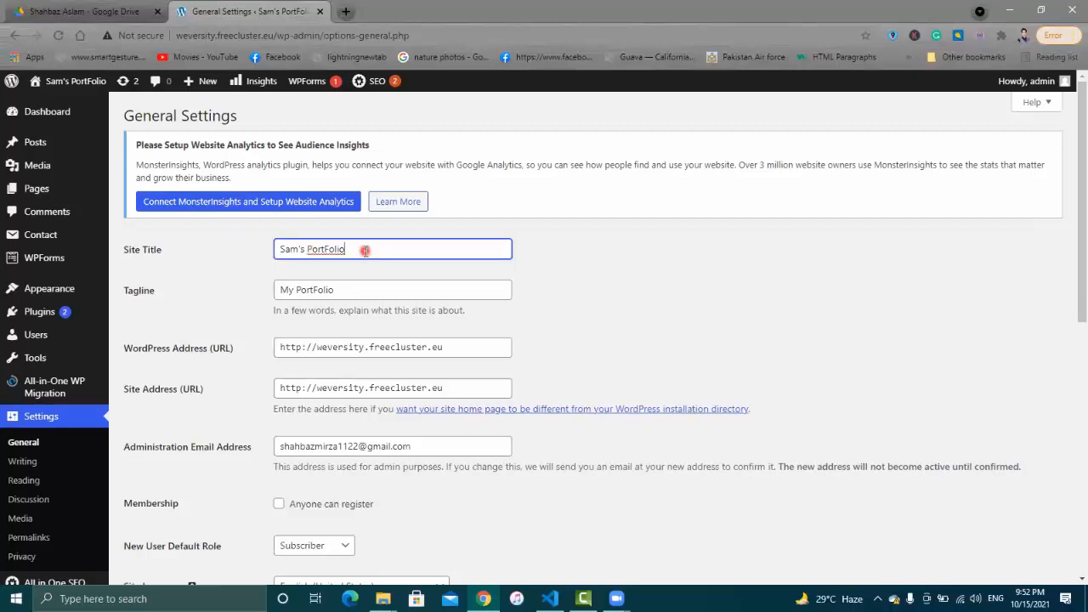
mouse_move(69, 85)
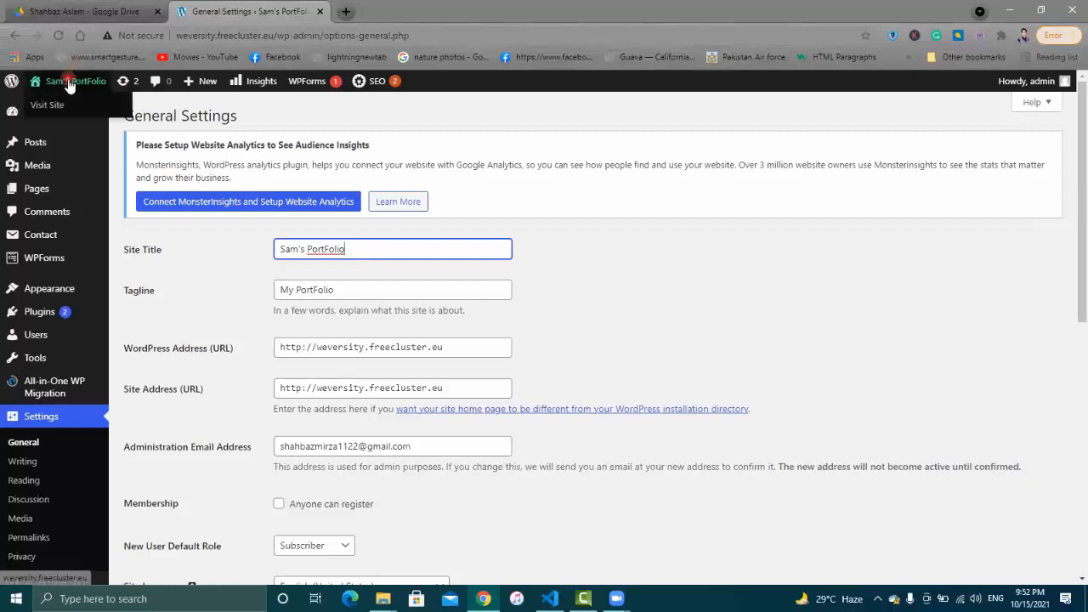
right_click(51, 107)
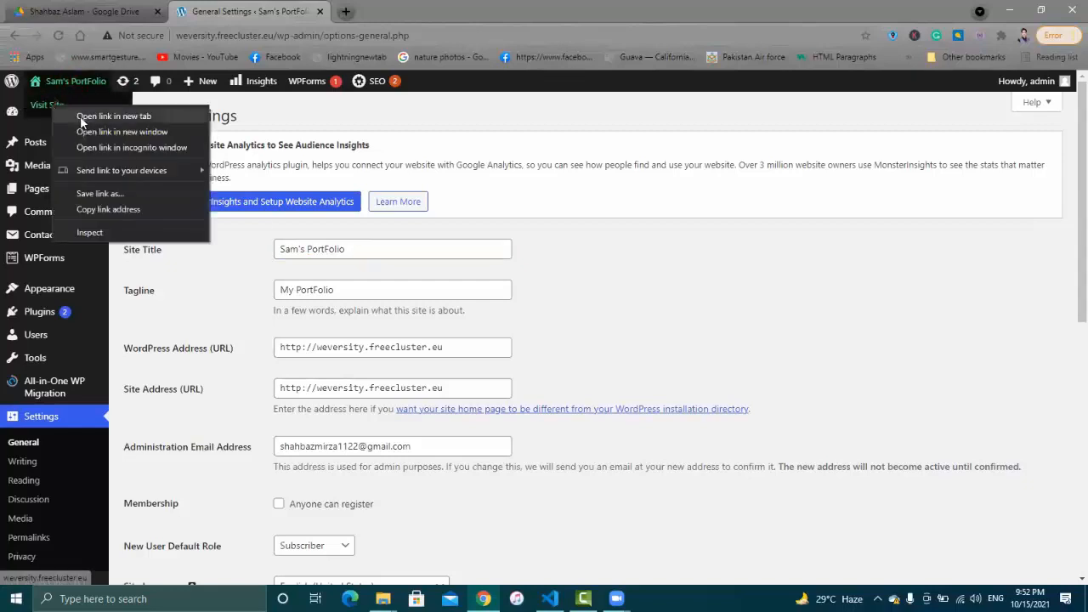
left_click(81, 117)
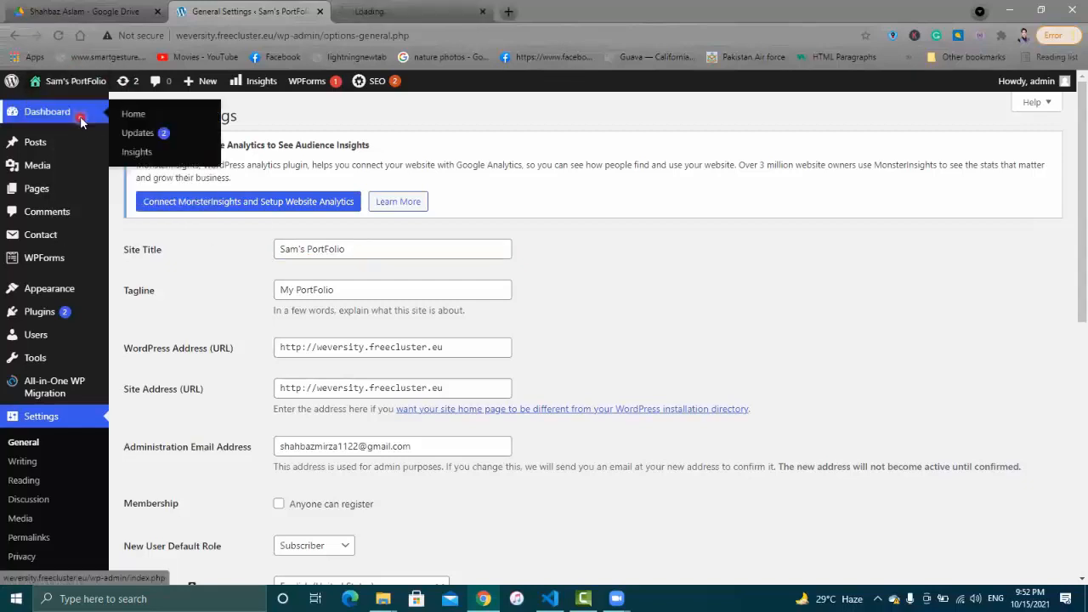
left_click(403, 9)
left_click(58, 38)
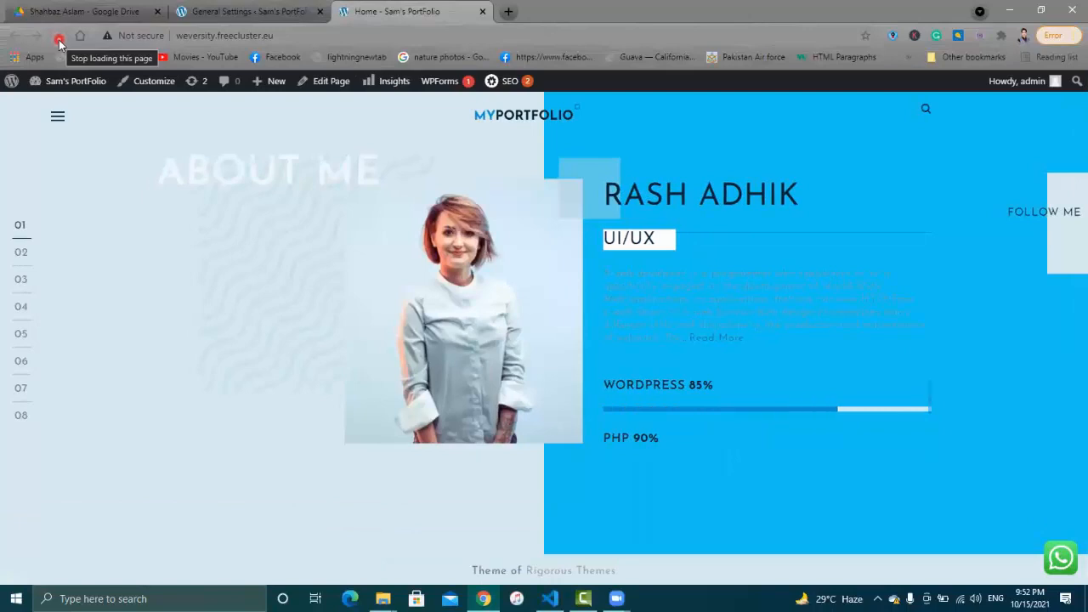
left_click(58, 116)
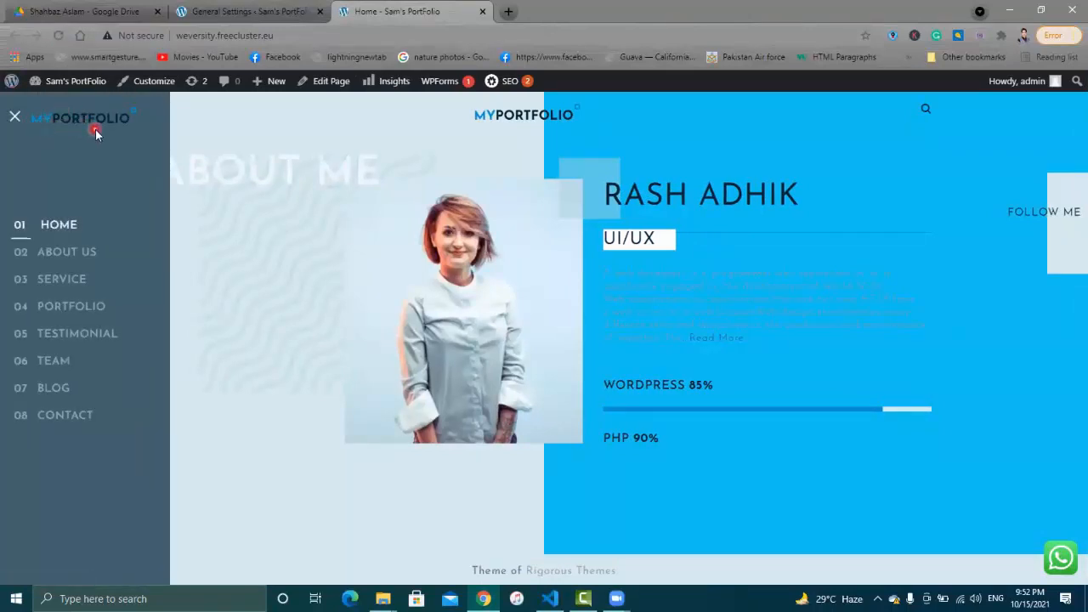
- Compare the Site Title setting with the site name shown on the public home page
left_click(235, 7)
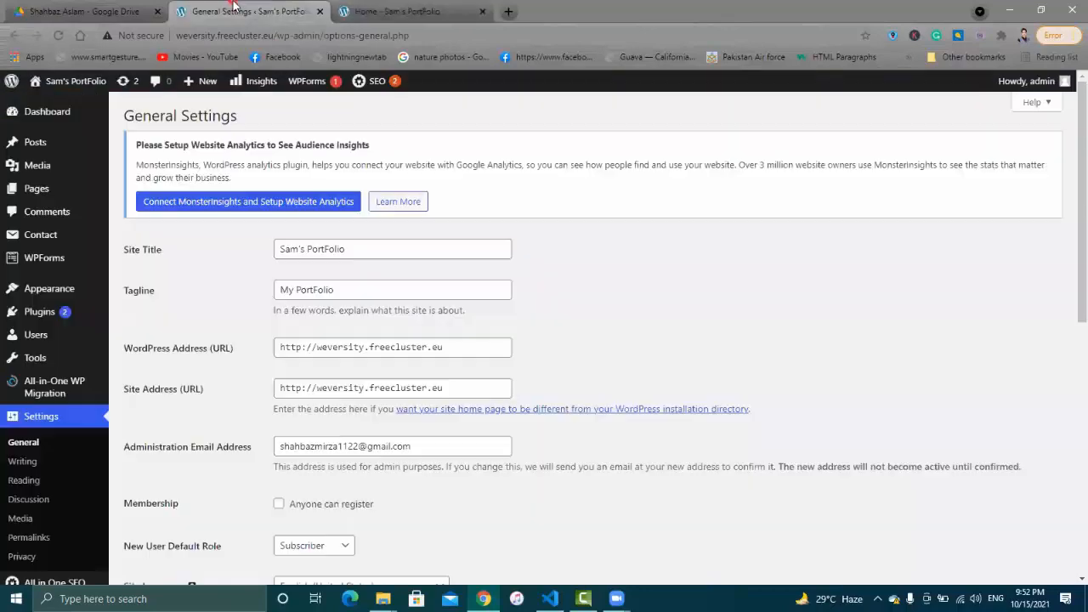
left_click(353, 250)
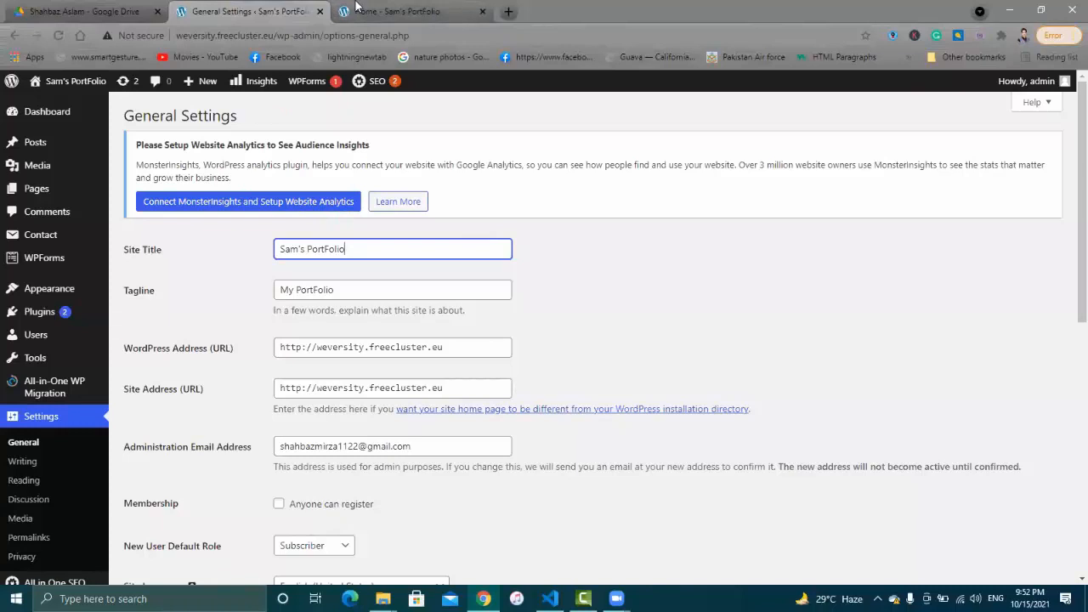
left_click(355, 9)
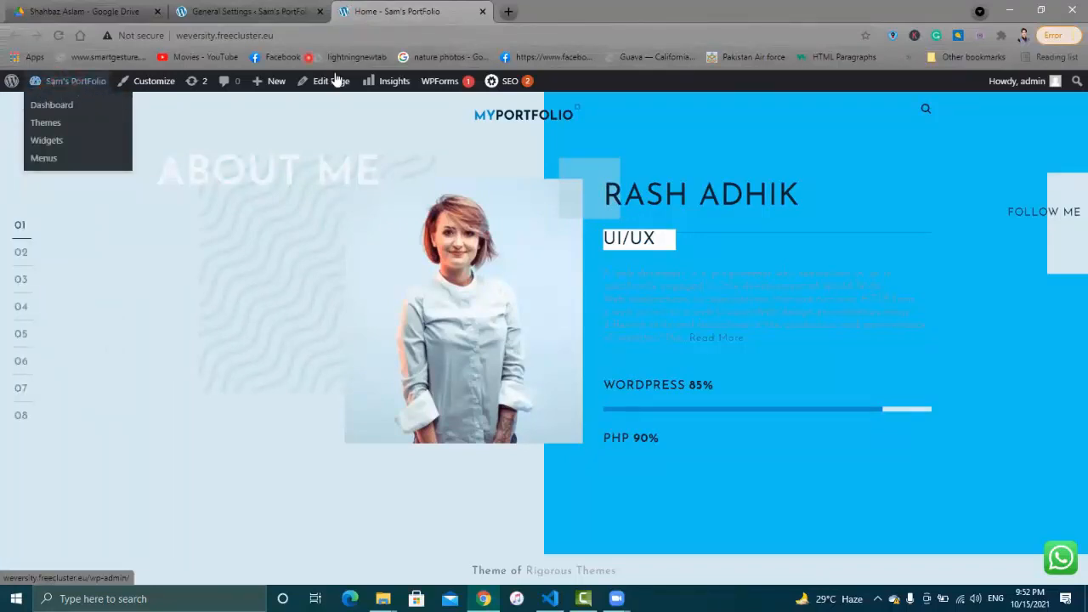
left_click(279, 10)
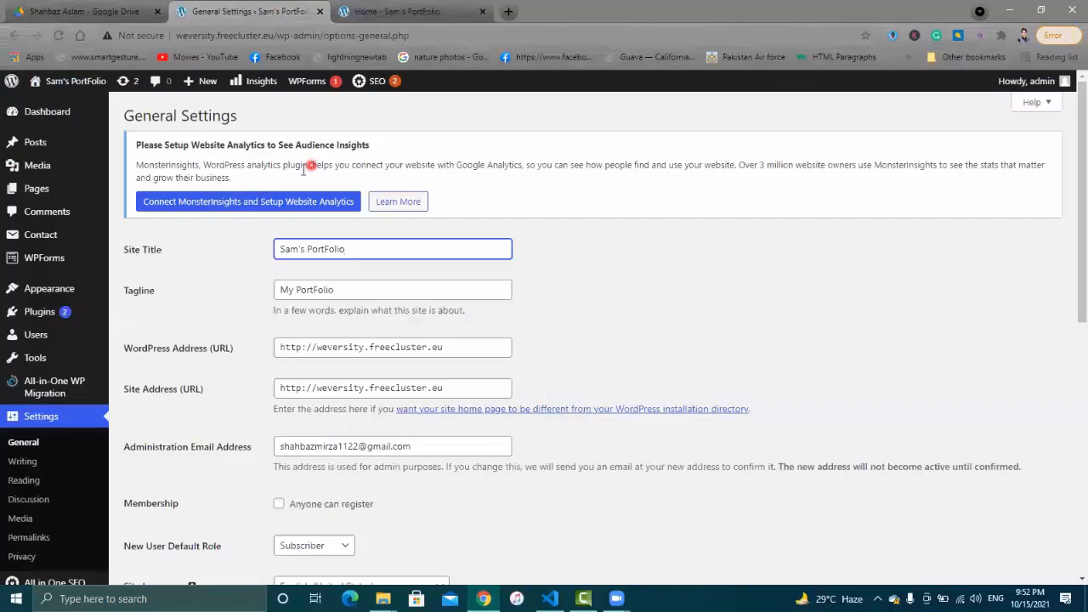
left_click(418, 244)
- Replace the site tagline with "WordPredd Developer" and save the general settings
left_click(355, 293)
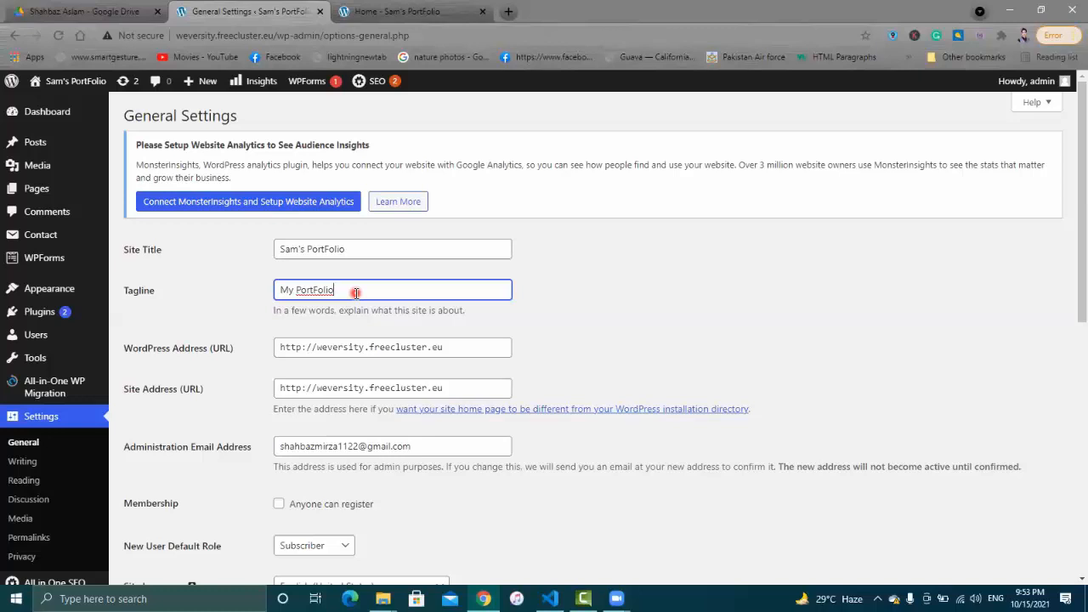
key("BackSpace")
key("BackSpace")
key("BackSpace")
key("BackSpace")
key("BackSpace")
key("BackSpace")
key("BackSpace")
key("BackSpace")
key("BackSpace")
key("BackSpace")
key("BackSpace")
key("BackSpace")
type("Word")
type("edd Developer")
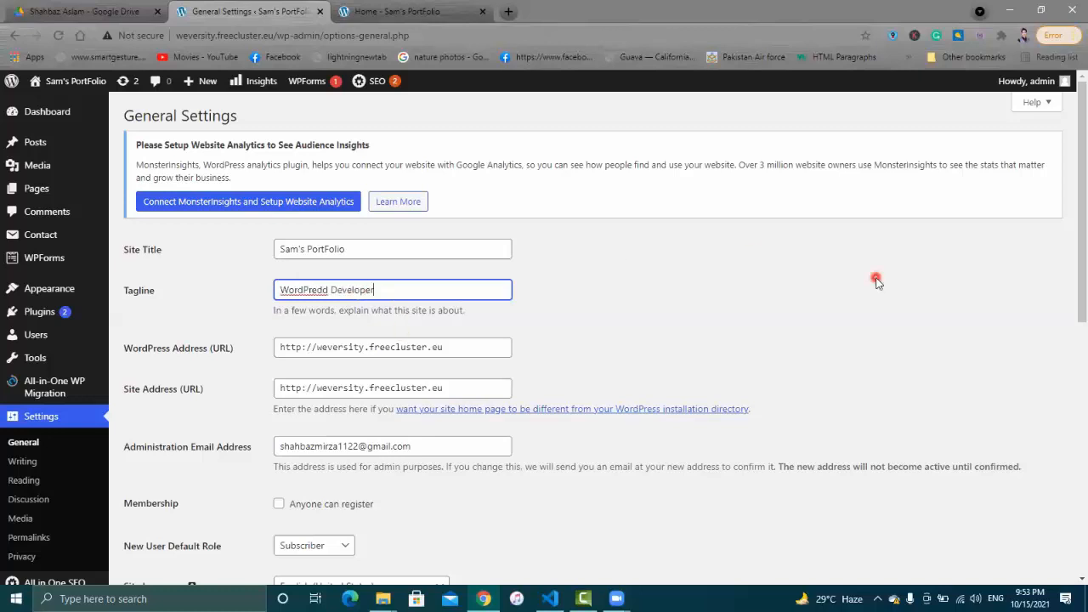
left_click_drag(1069, 200, 1069, 476)
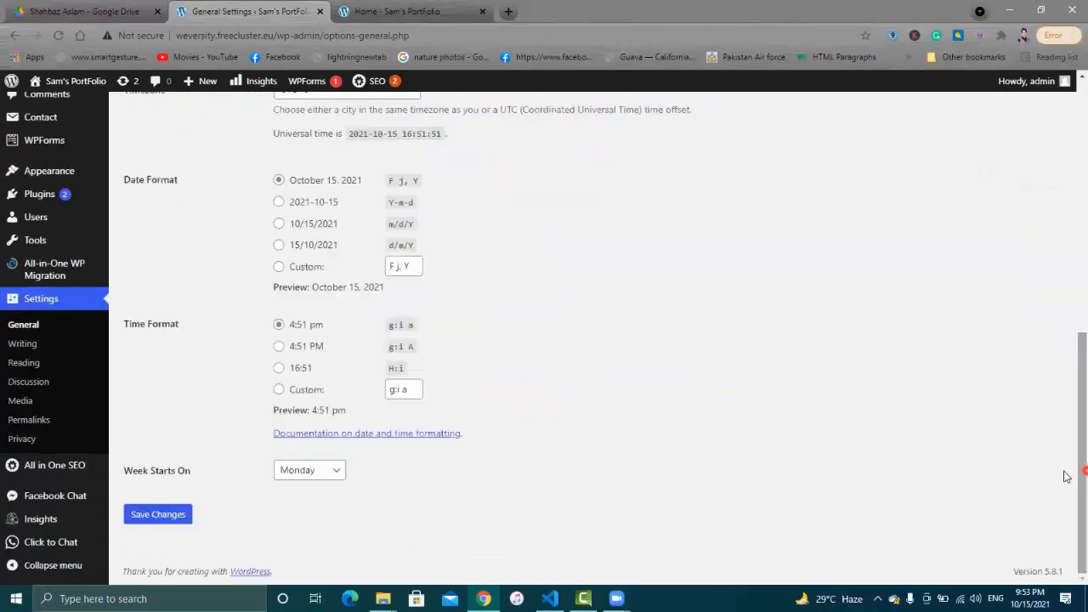
left_click(175, 516)
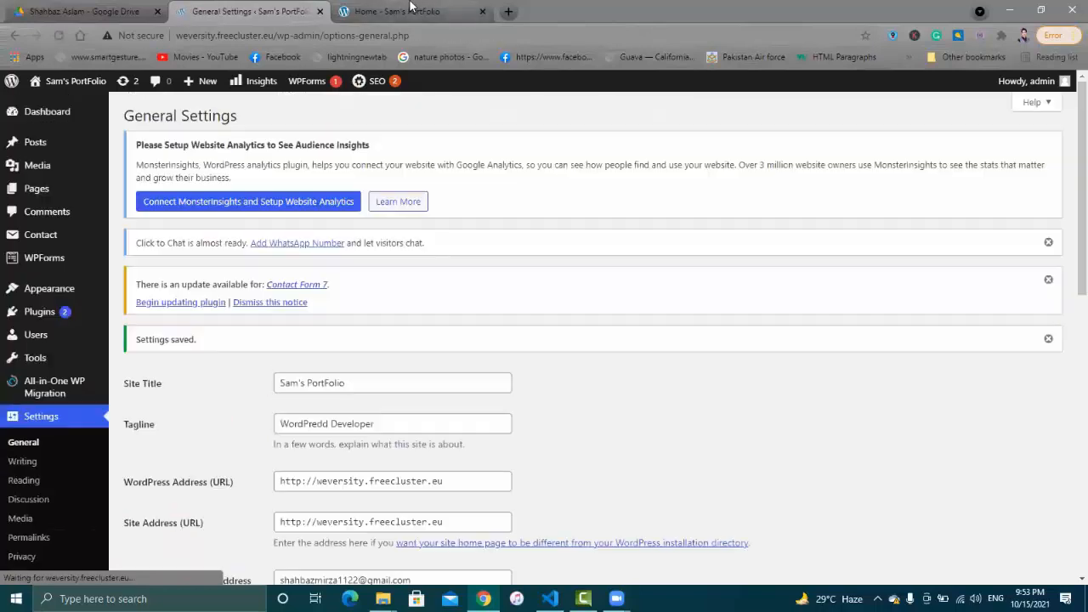
- Reload the public home page to check the saved tagline, and return to the General settings
left_click(411, 9)
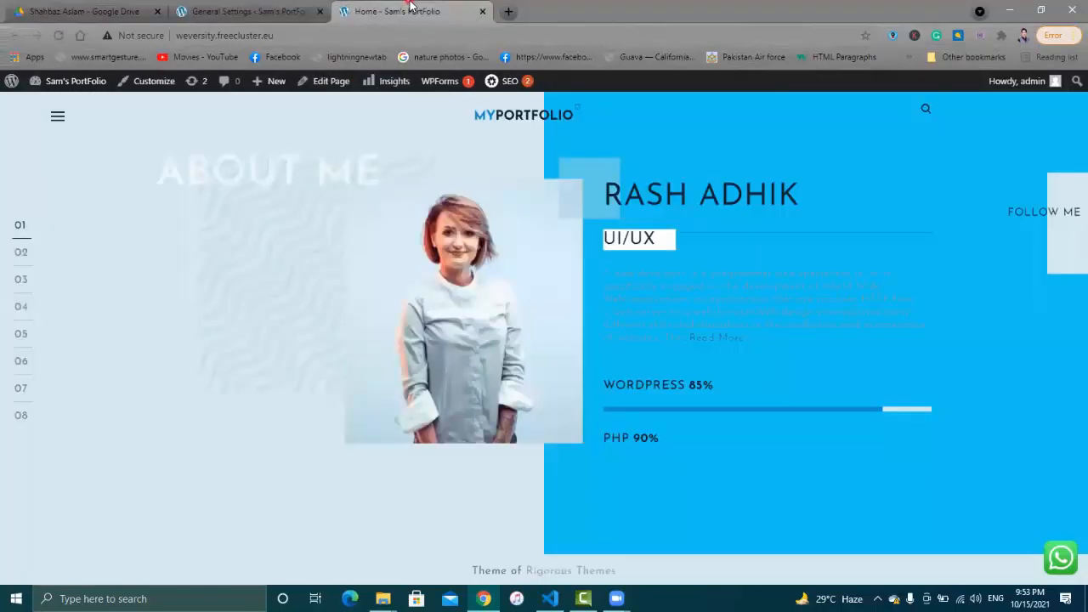
left_click(59, 36)
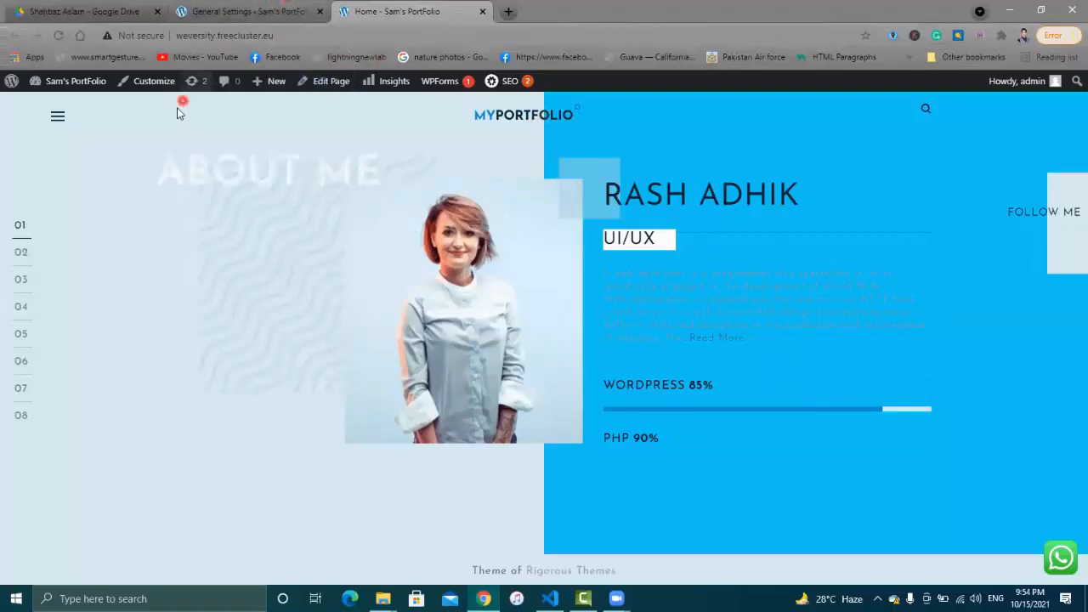
mouse_move(77, 92)
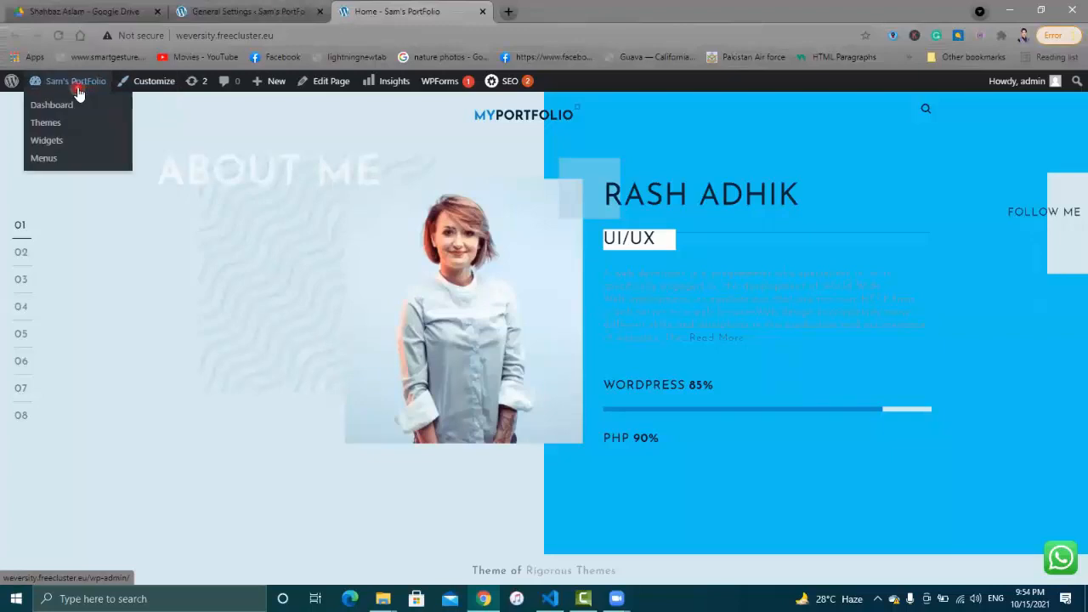
left_click(246, 11)
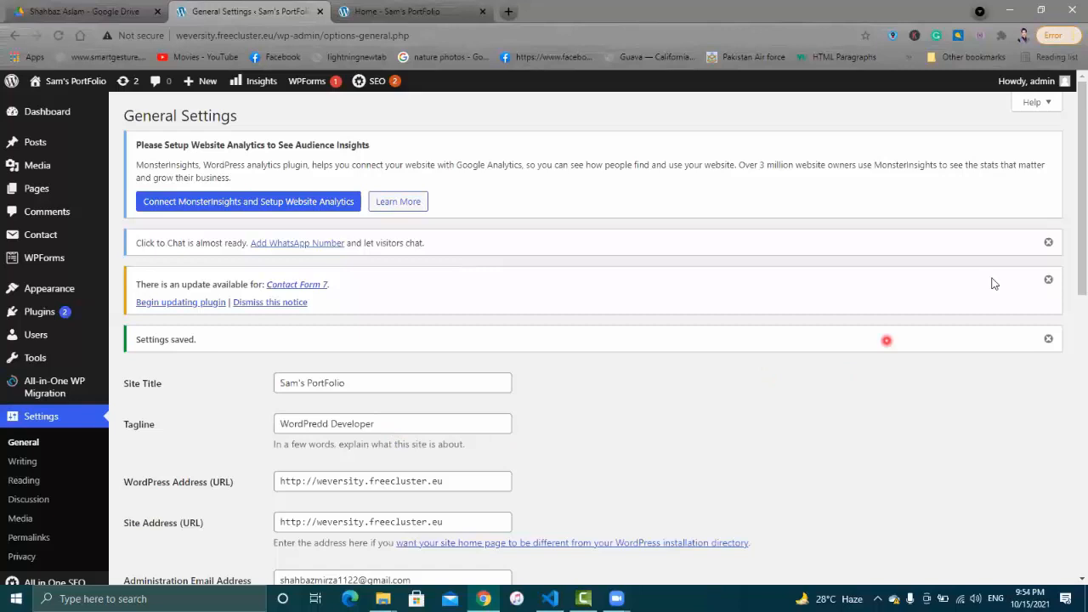
- Look through the public home page's sections, from About Me down to the blog, for the tagline
left_click(423, 11)
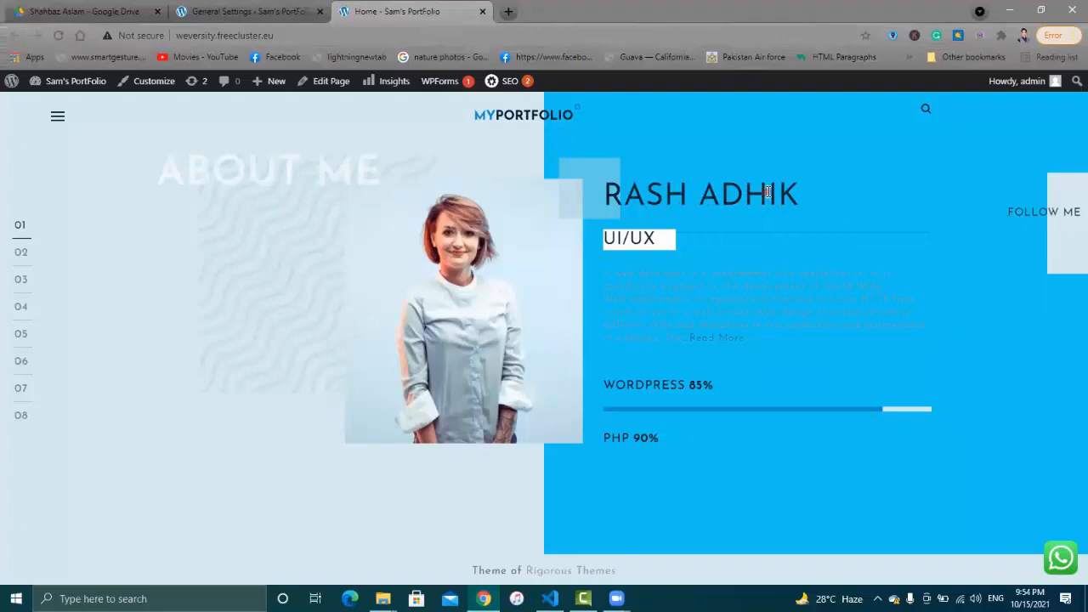
left_click_drag(765, 196, 772, 289)
left_click(614, 167)
scroll(613, 166, "down", 3)
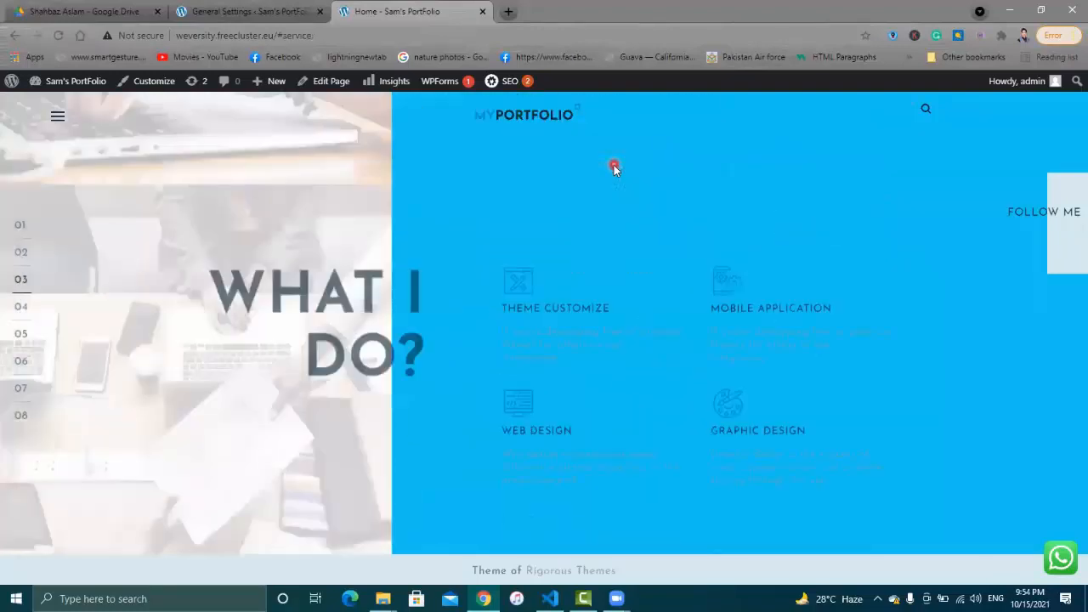
scroll(613, 165, "down", 3)
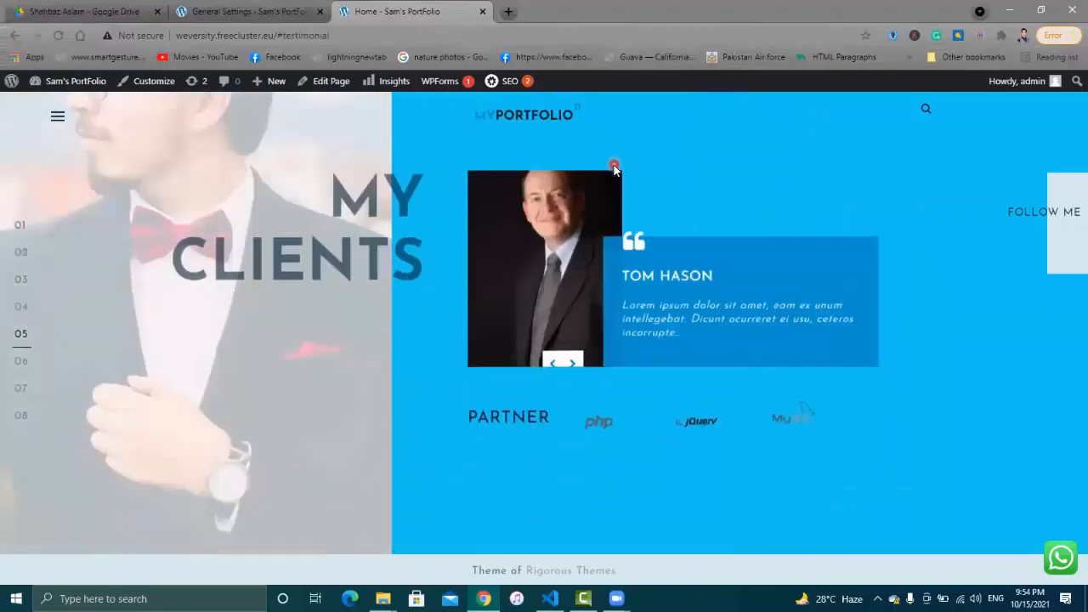
scroll(614, 165, "down", 2)
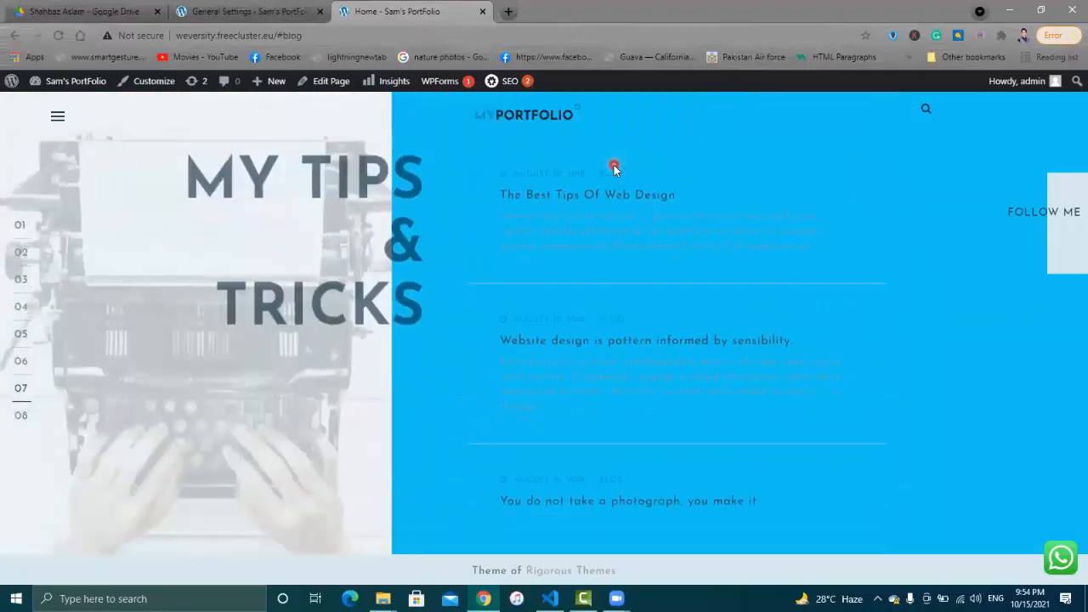
scroll(613, 165, "up", 1)
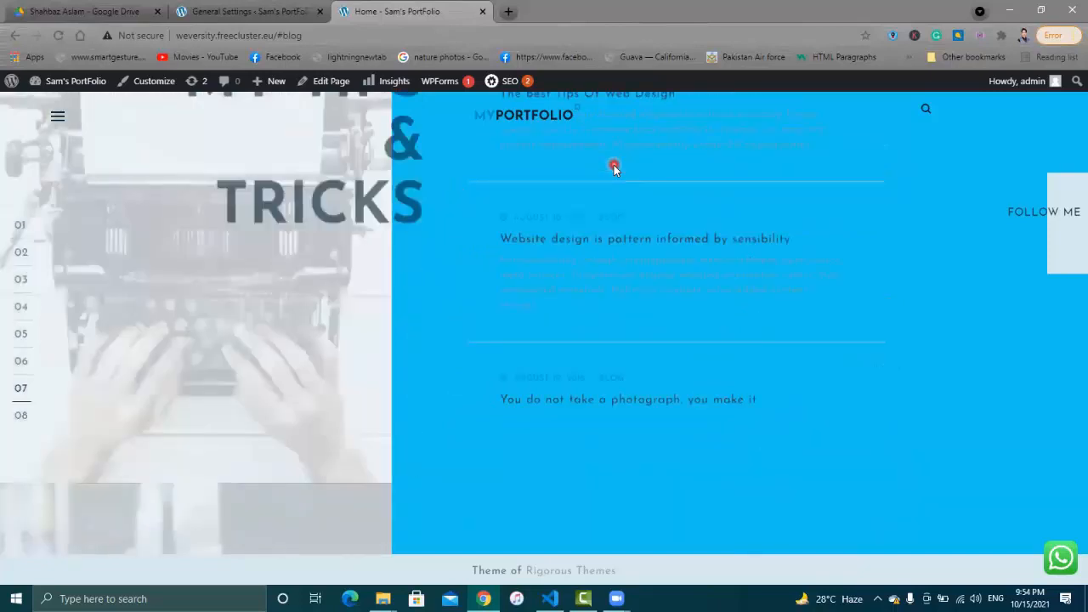
- Browse the public site through its section navigation, viewing the Portfolio section and returning to Home
left_click(57, 115)
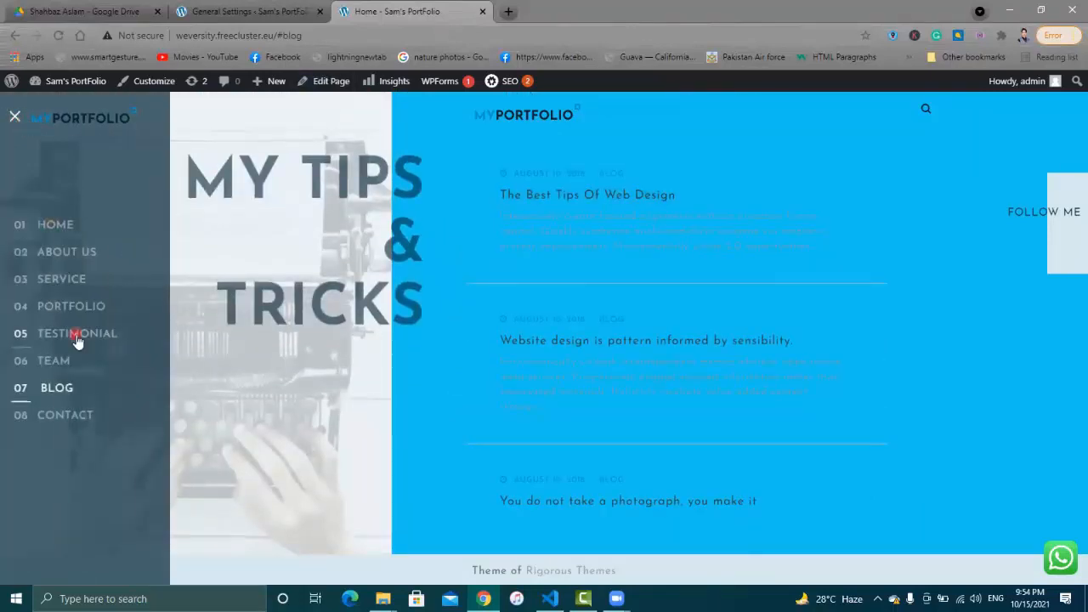
left_click(75, 278)
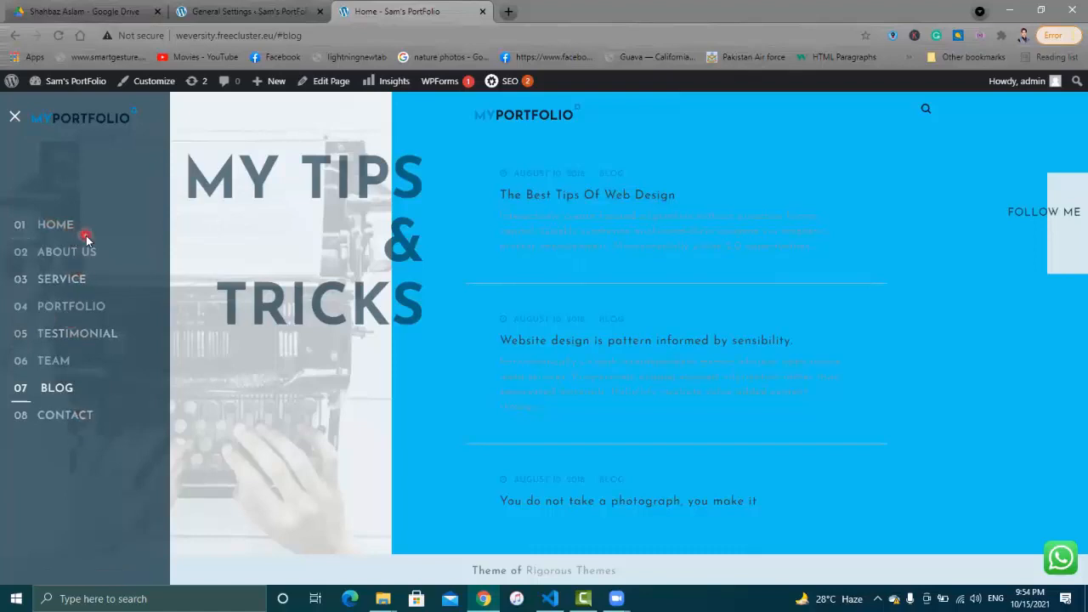
left_click(71, 305)
left_click(68, 307)
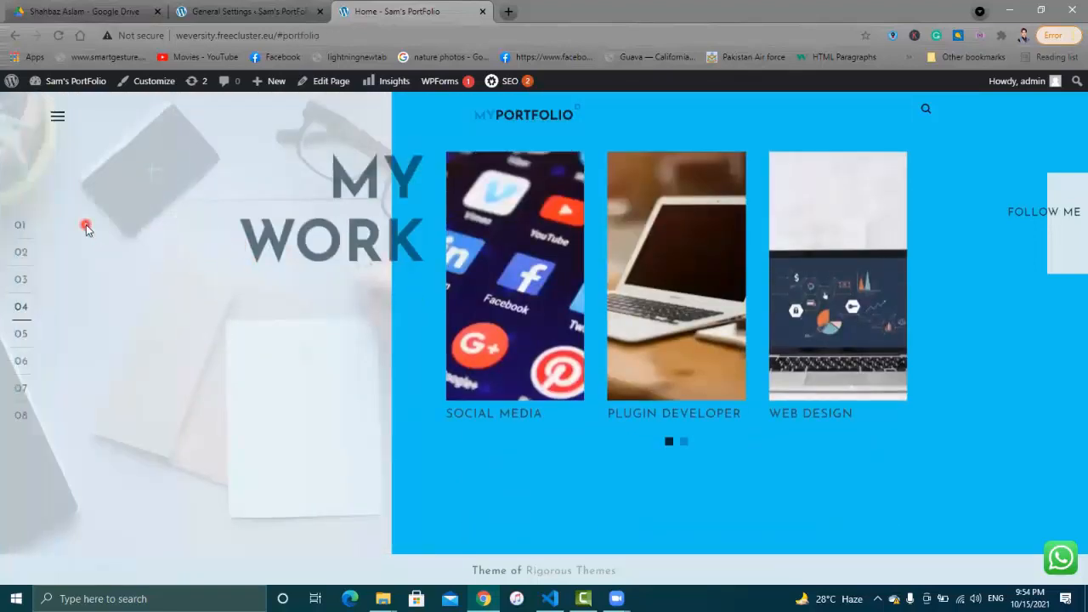
left_click(58, 228)
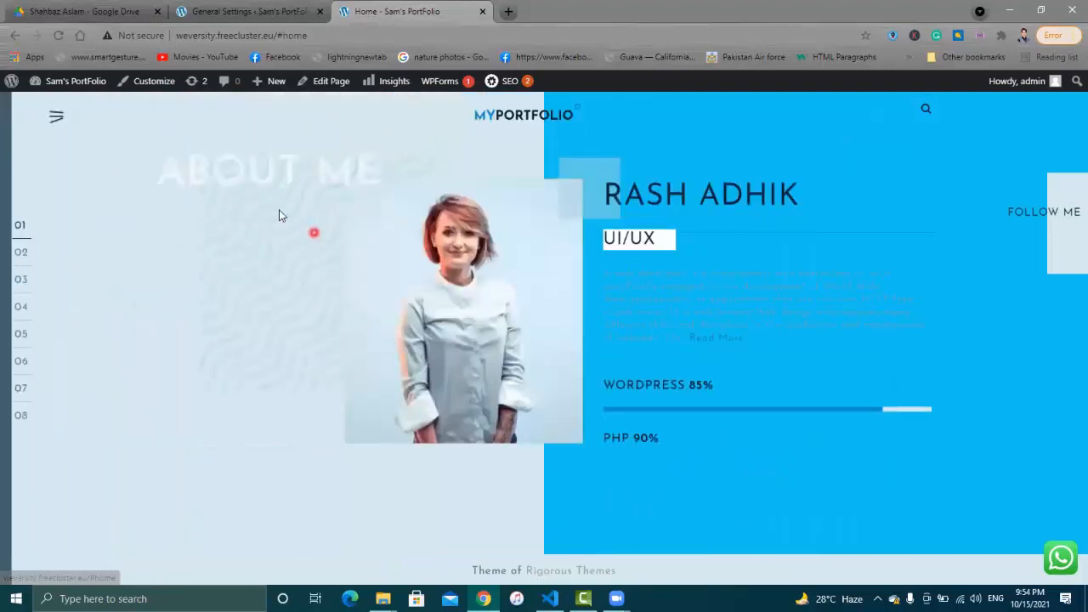
- Return to General Settings and examine the WordPress Address, Site Address and Administration Email Address fields
left_click(235, 10)
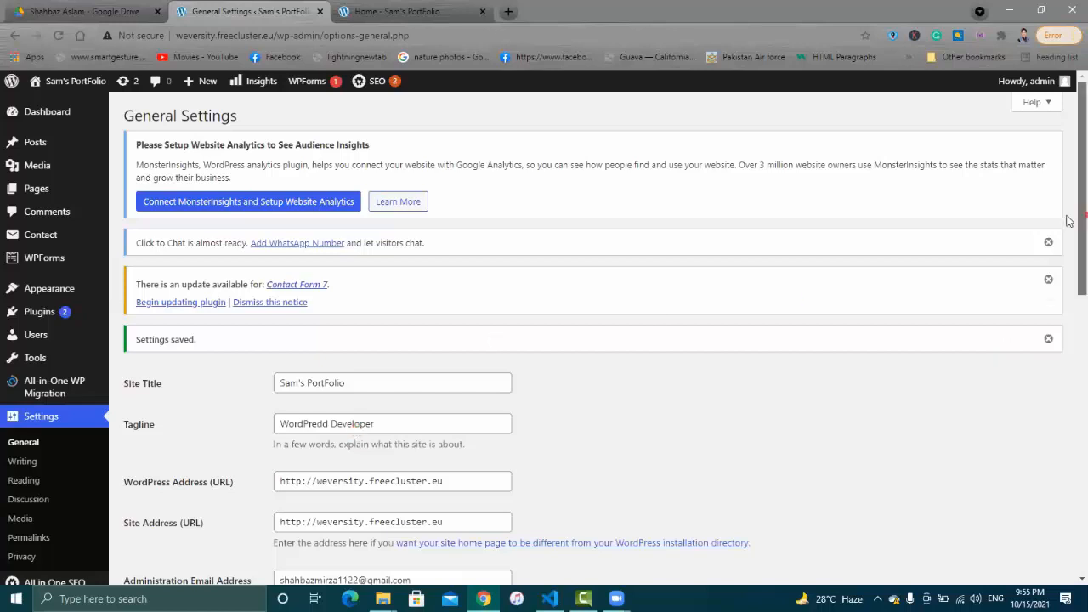
scroll(1068, 290, "down", 1)
scroll(1068, 290, "down", 2)
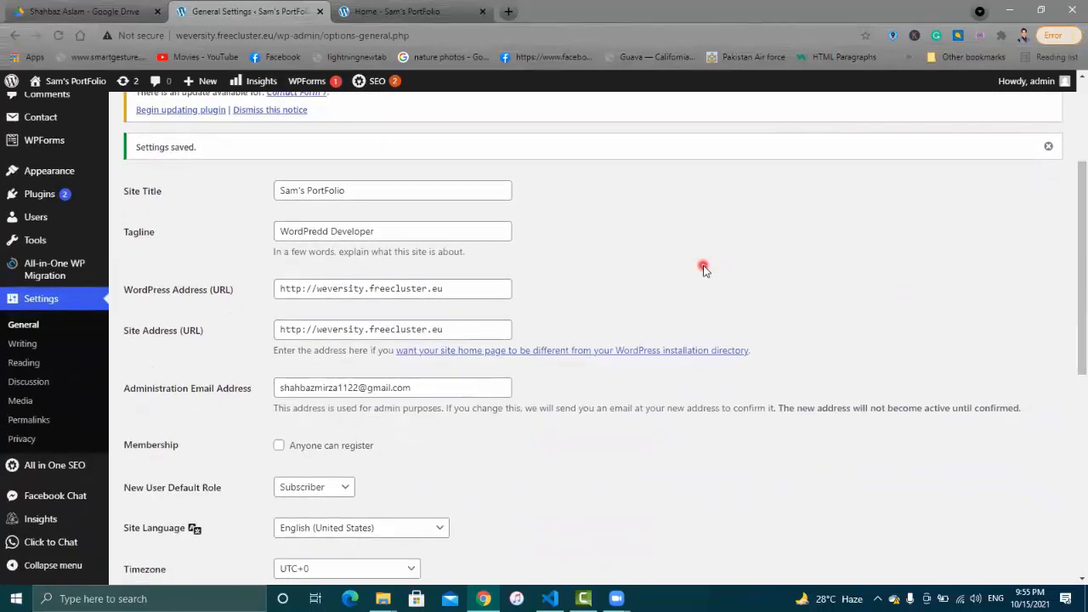
left_click(464, 289)
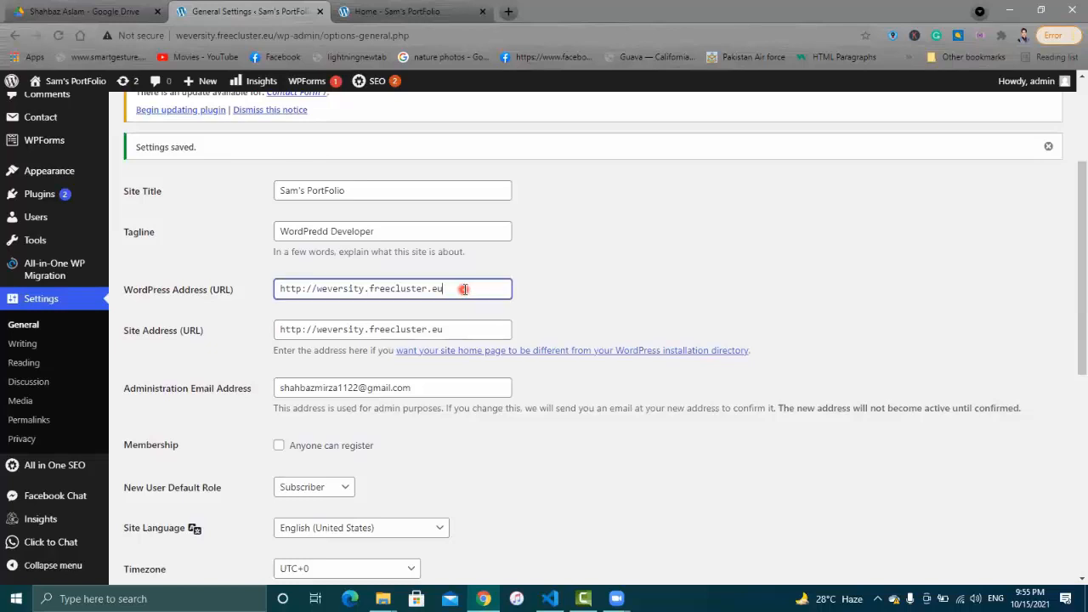
left_click_drag(464, 289, 261, 304)
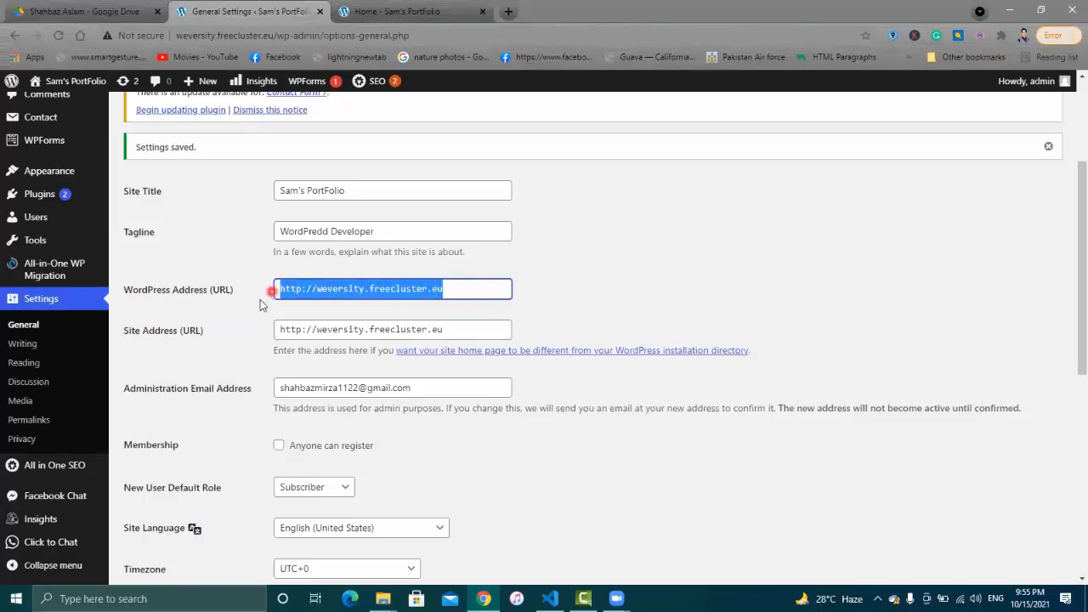
left_click_drag(469, 332, 282, 321)
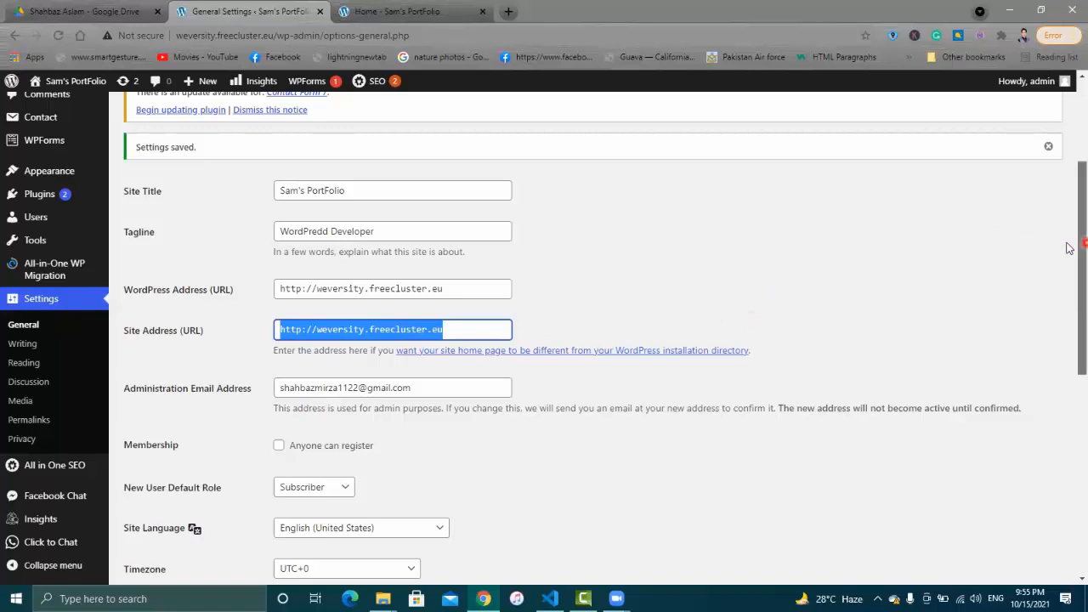
scroll(1068, 248, "down", 3)
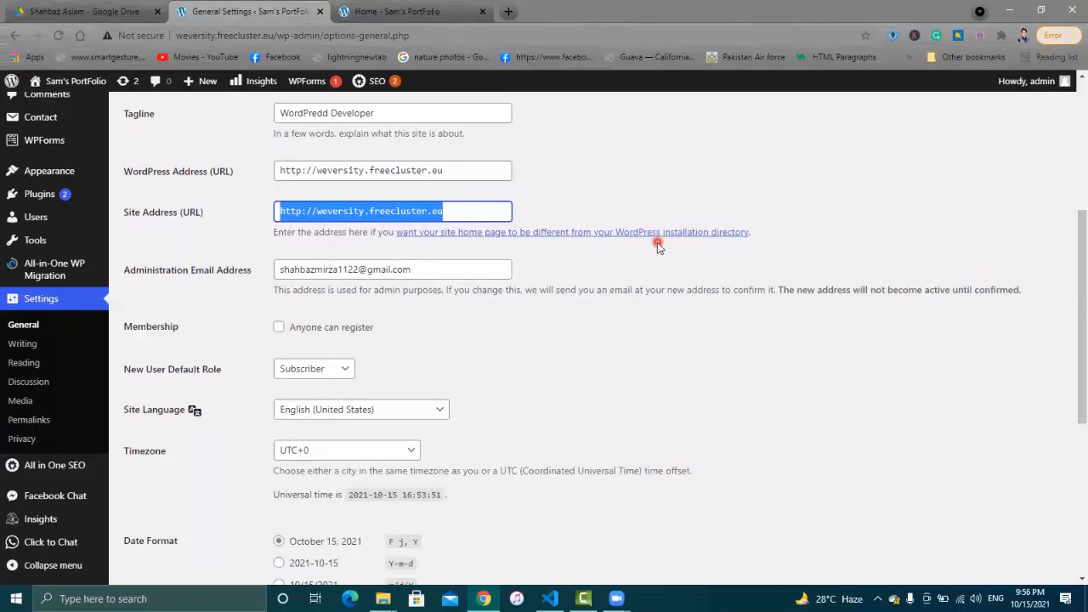
left_click(470, 270)
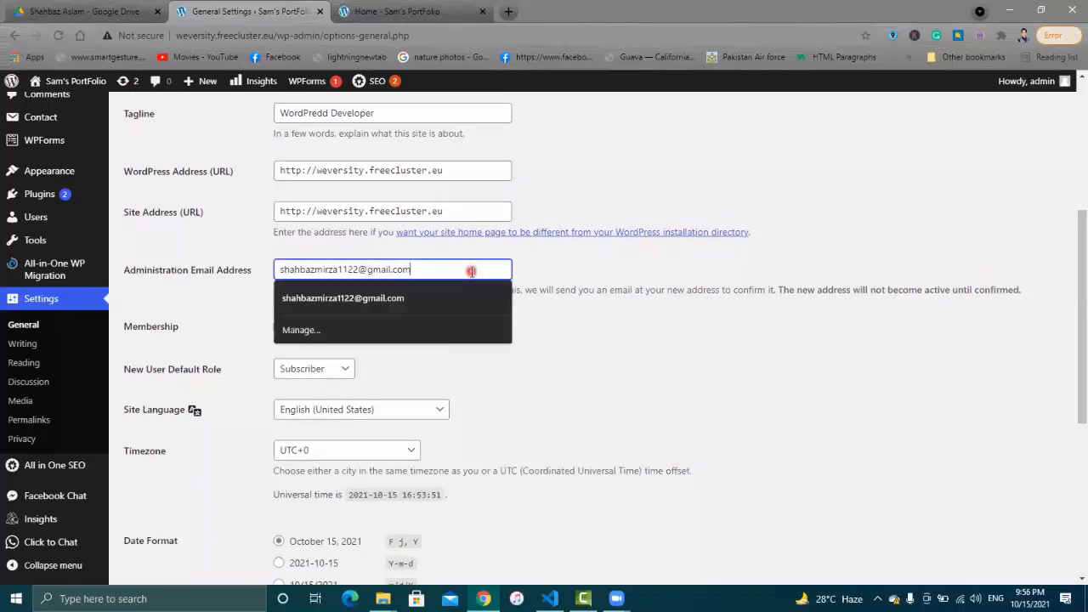
left_click(607, 268)
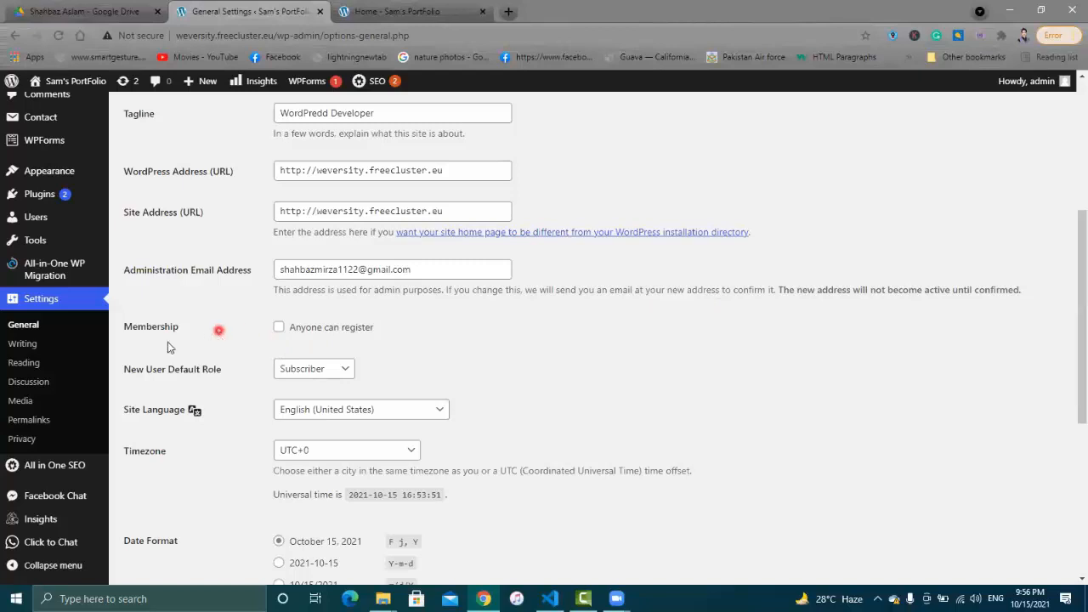
- Review the Membership registration option and the roles offered for New User Default Role, leaving both as they are
left_click(290, 334)
left_click(279, 328)
left_click(342, 374)
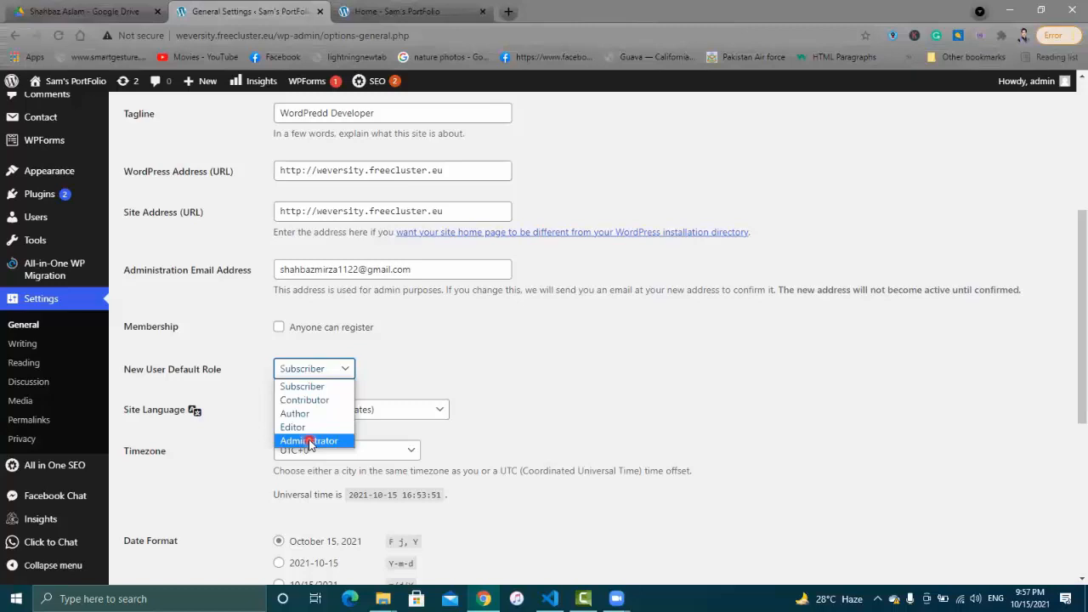
mouse_move(28, 218)
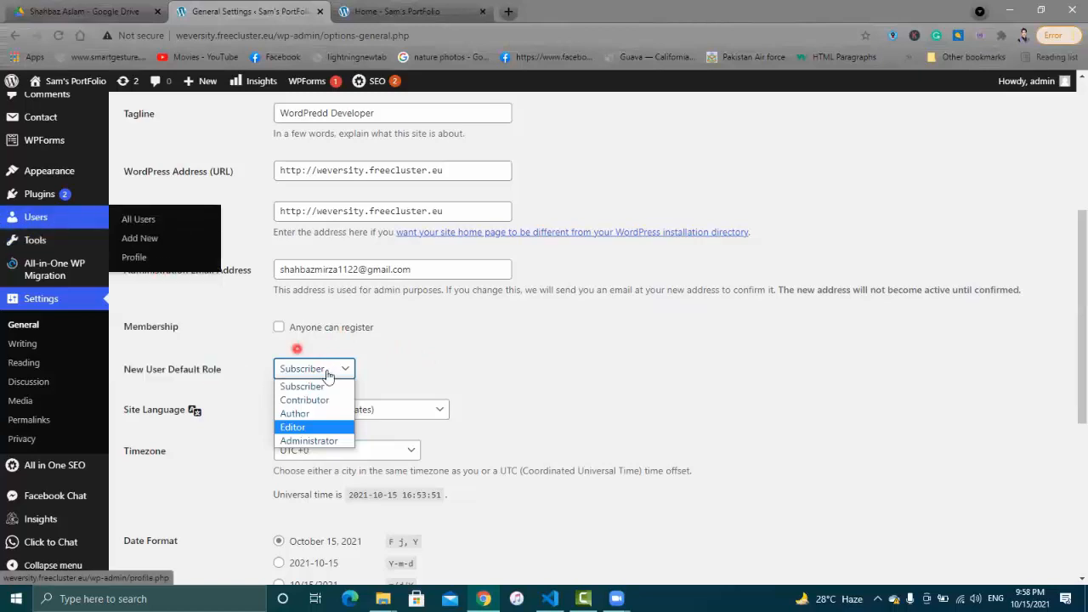
left_click(520, 385)
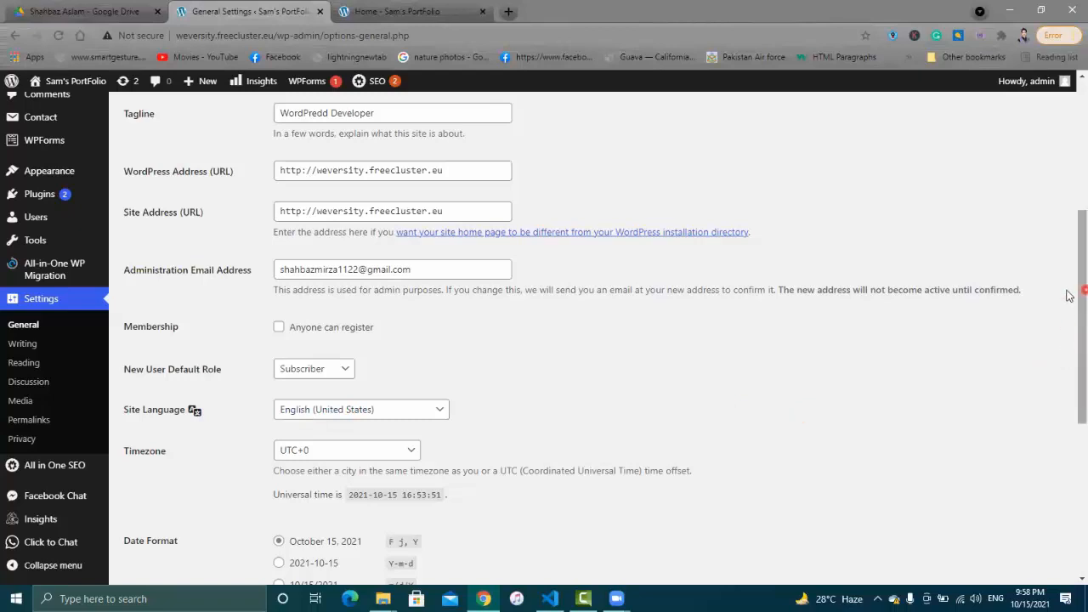
- Set the Site Language to Urdu (اردو) and save the general settings
scroll(1069, 294, "down", 3)
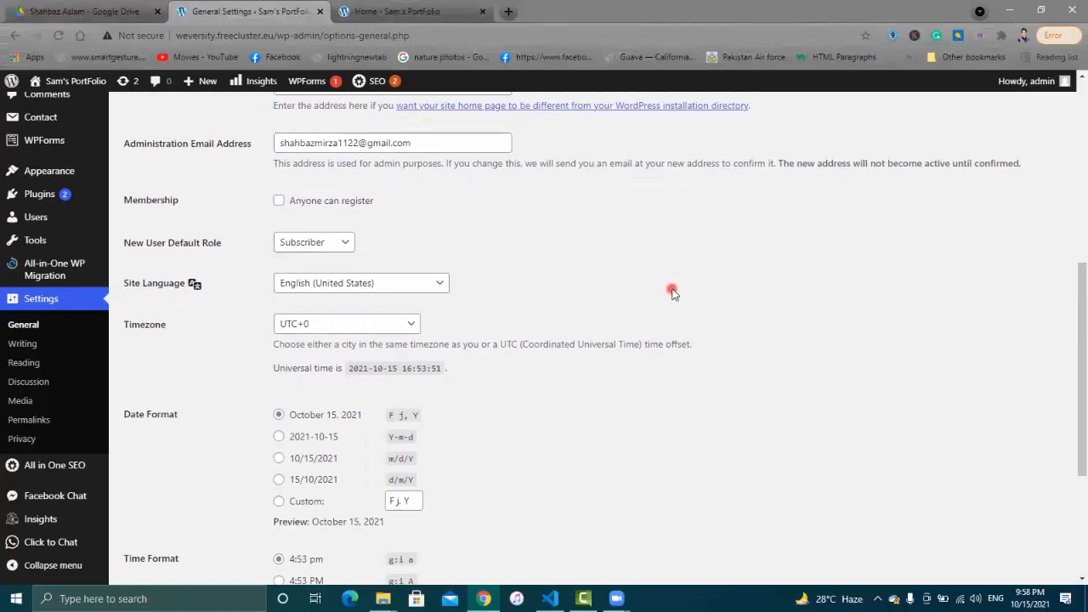
left_click(436, 286)
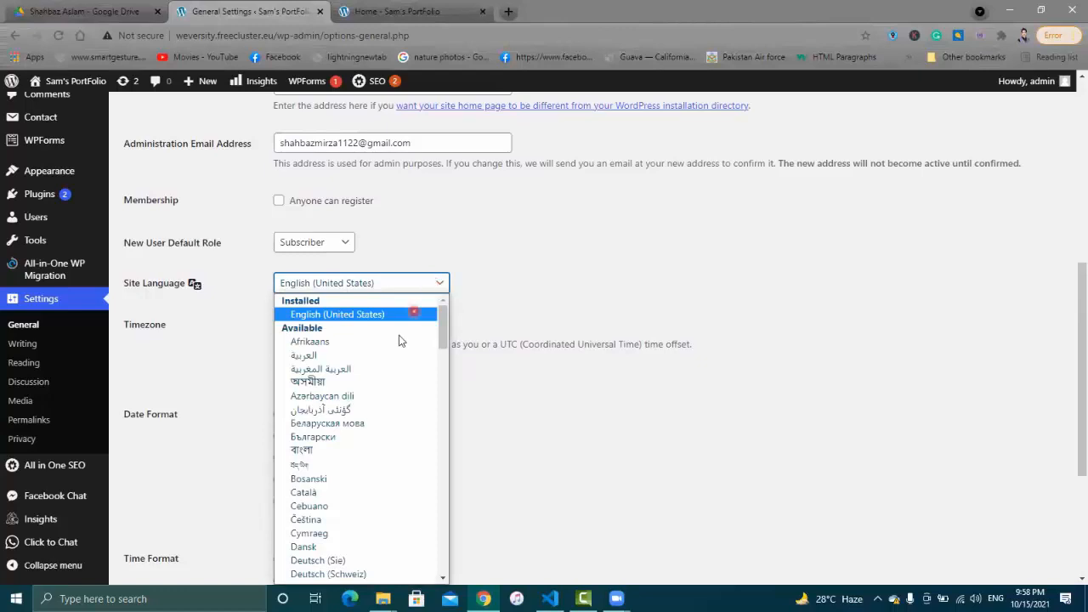
key("Down")
key("Down")
key("Down")
key("Down")
key("Down")
key("Down")
key("Down")
key("Down")
key("Down")
key("Down")
key("Down")
key("Down")
key("Down")
key("Down")
key("Down")
key("Down")
key("Down")
key("Down")
key("Down")
key("Down")
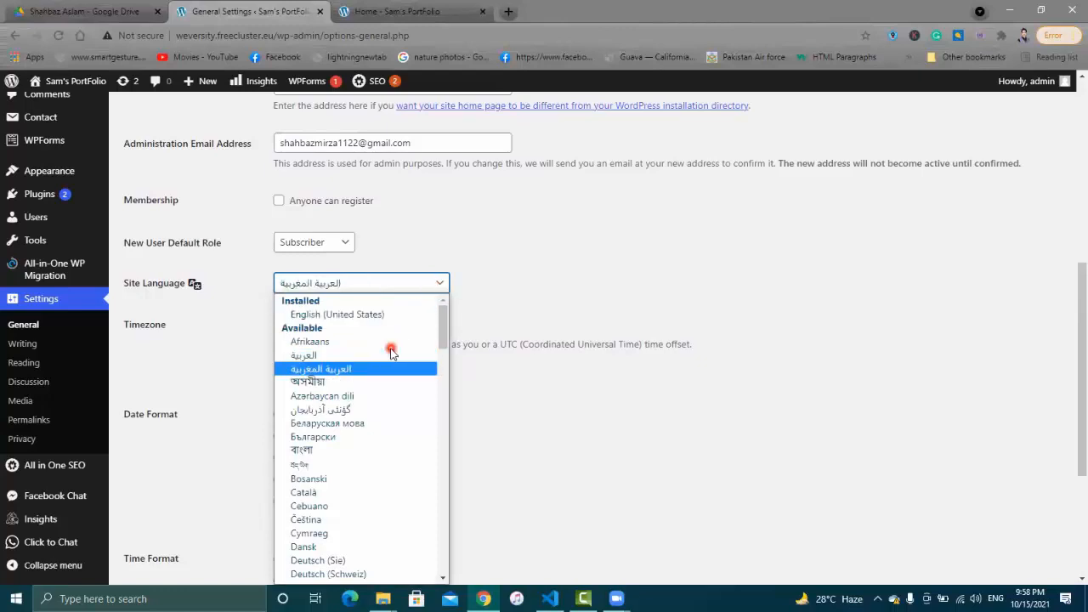
key("Down")
key("Down")
key("Down")
key("Down")
key("Down")
key("Down")
key("Down")
key("Down")
key("Down")
key("Down")
key("Down")
key("Down")
key("Down")
key("Down")
key("Down")
key("Down")
key("Down")
key("Down")
key("Down")
key("Down")
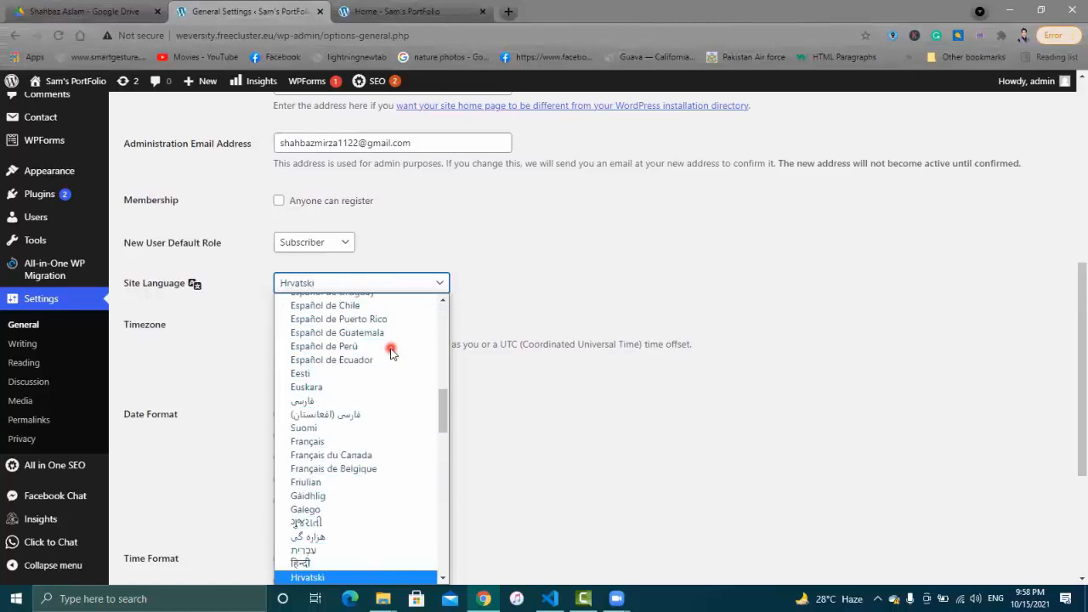
key("Down")
key("Down")
key("Down")
key("Down")
key("Down")
key("Down")
key("Down")
key("Down")
key("Down")
key("Down")
key("Down")
key("Down")
key("Down")
key("Down")
key("Down")
key("Down")
key("Down")
key("Down")
key("Down")
key("Down")
key("Down")
key("Down")
key("Down")
key("Down")
key("Down")
key("Down")
key("Down")
key("Down")
key("Down")
key("Down")
key("Down")
key("Down")
key("Down")
key("Down")
key("Down")
key("Down")
key("Down")
key("Down")
key("Down")
key("Down")
key("Down")
key("Down")
key("Down")
key("Down")
key("Down")
key("Down")
key("Down")
key("Down")
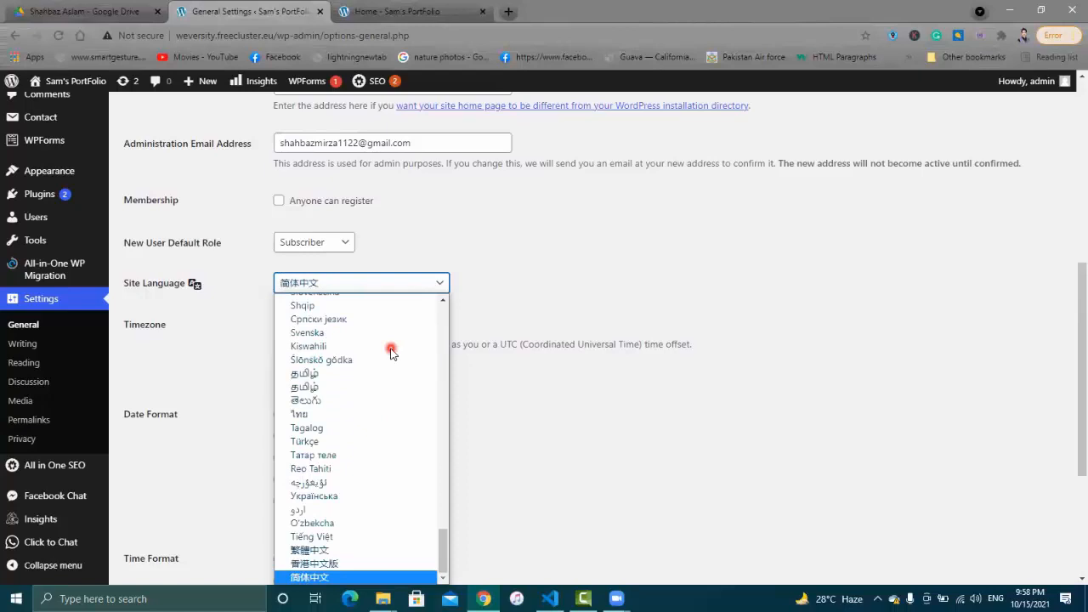
key("Up")
key("Up")
key("Up")
key("Up")
key("Up")
key("Up")
key("Up")
key("Up")
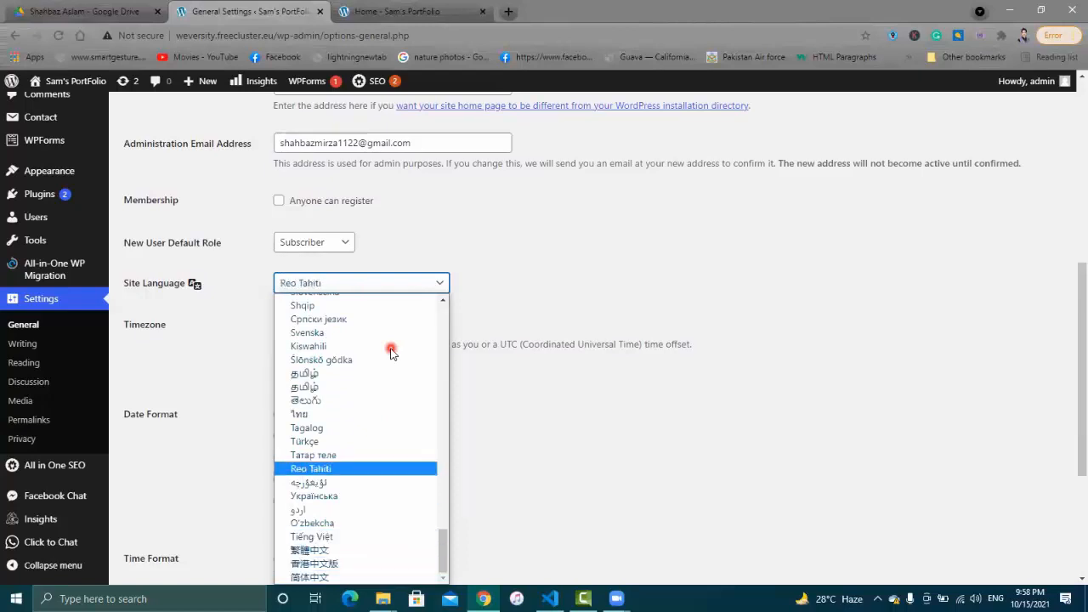
key("Down")
key("Down")
key("Down")
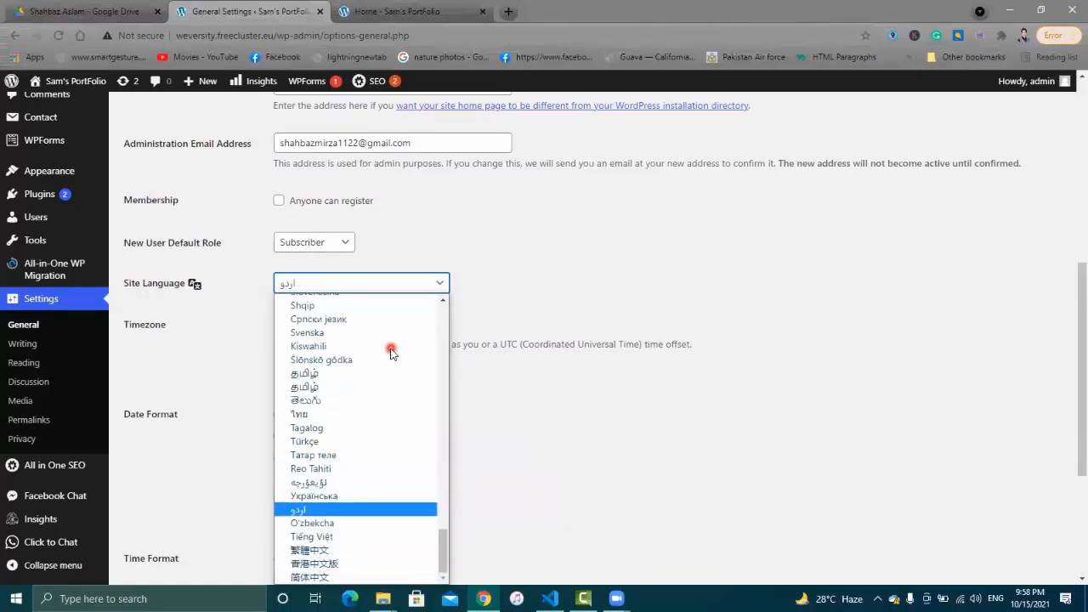
key("Return")
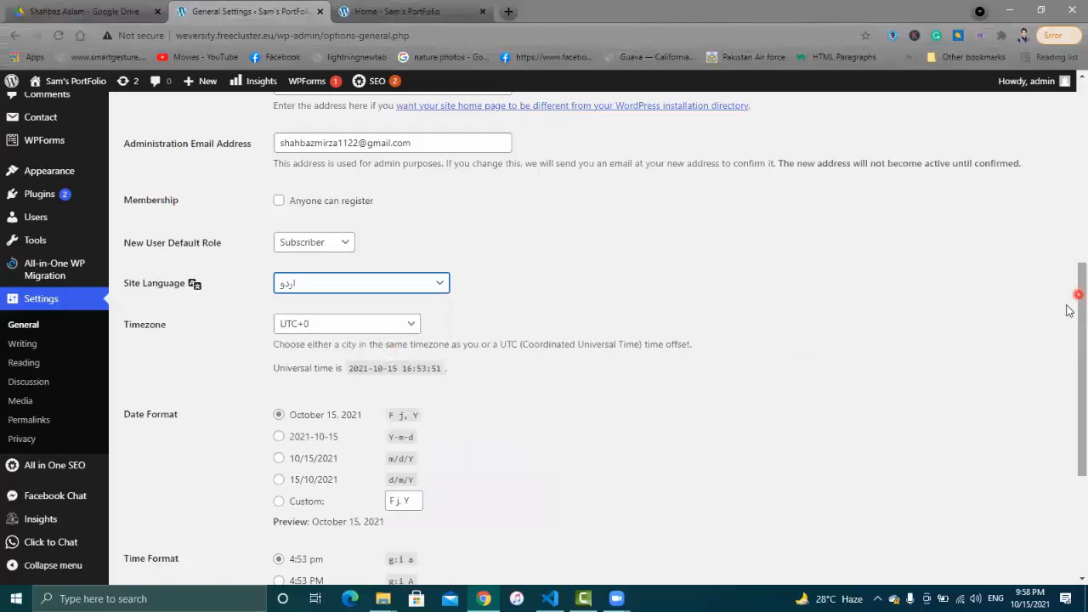
scroll(1068, 379, "down", 3)
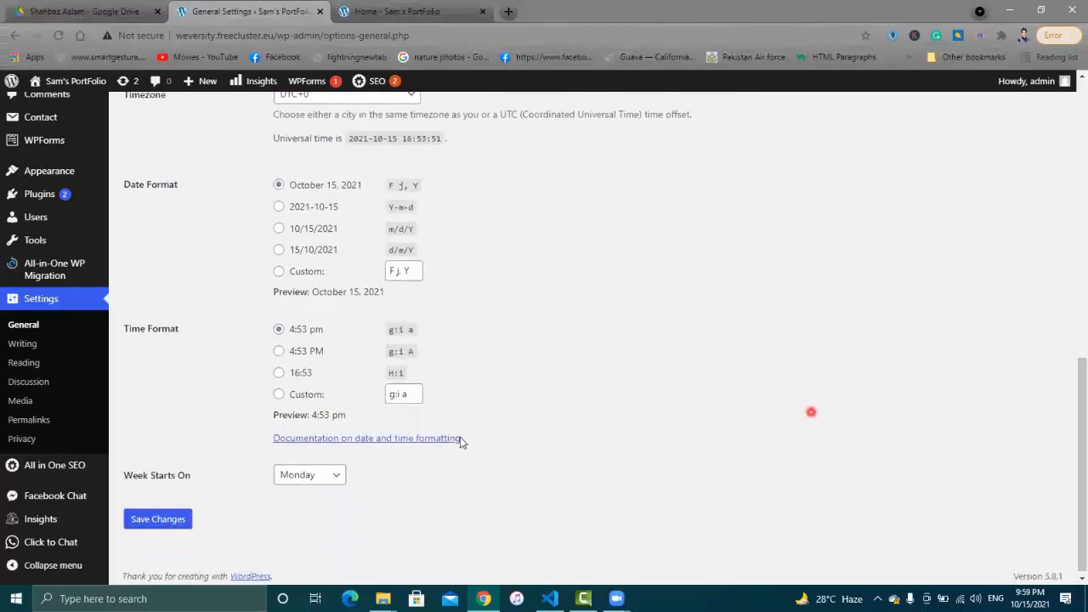
left_click(172, 520)
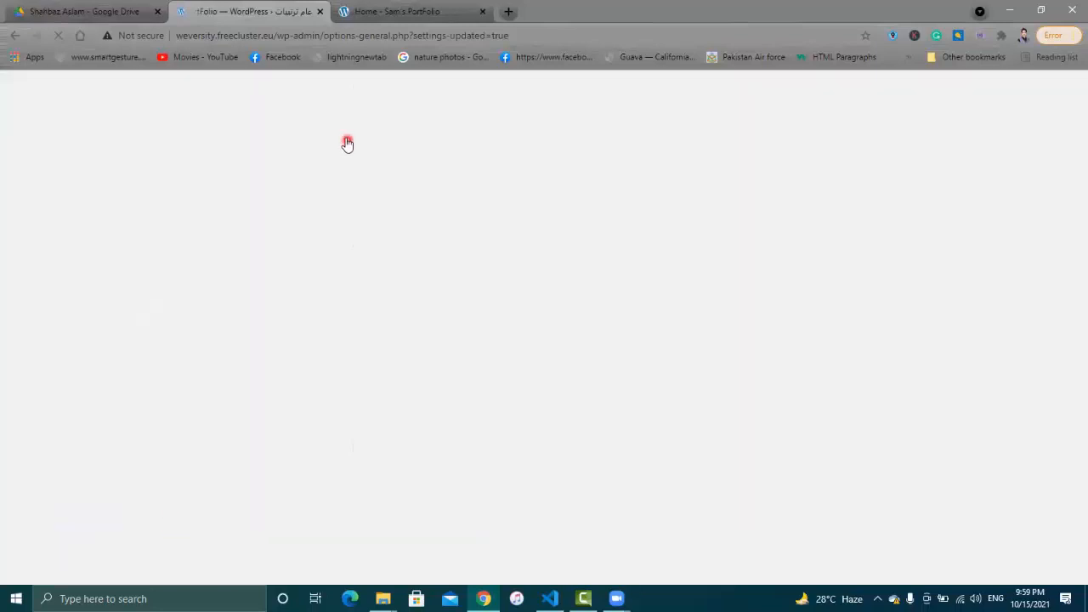
- Reload the public home page and look through its sections to check the effect of the language change
left_click(372, 10)
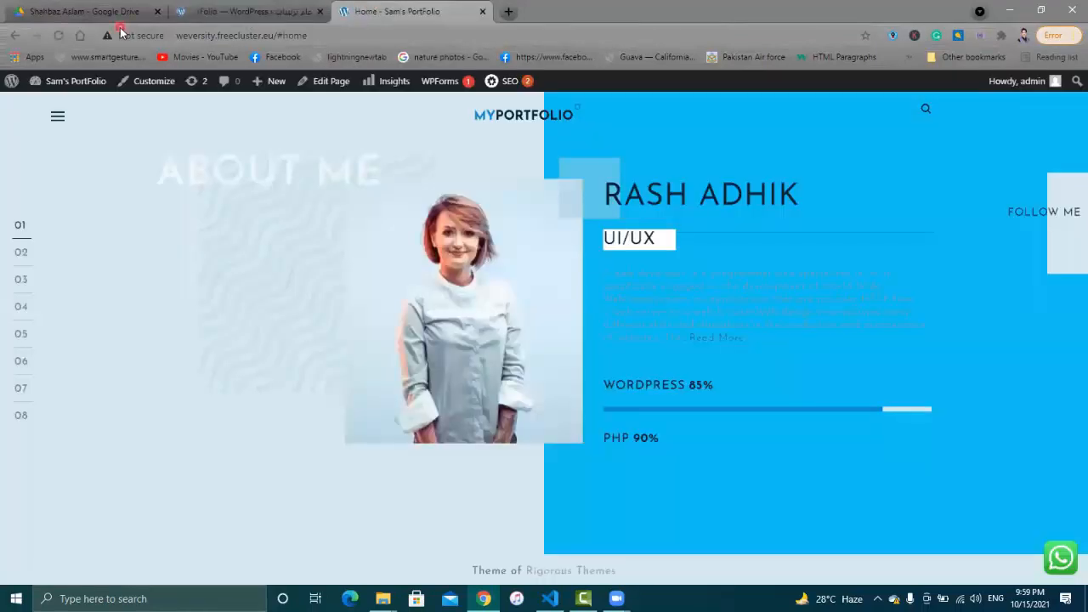
left_click(56, 35)
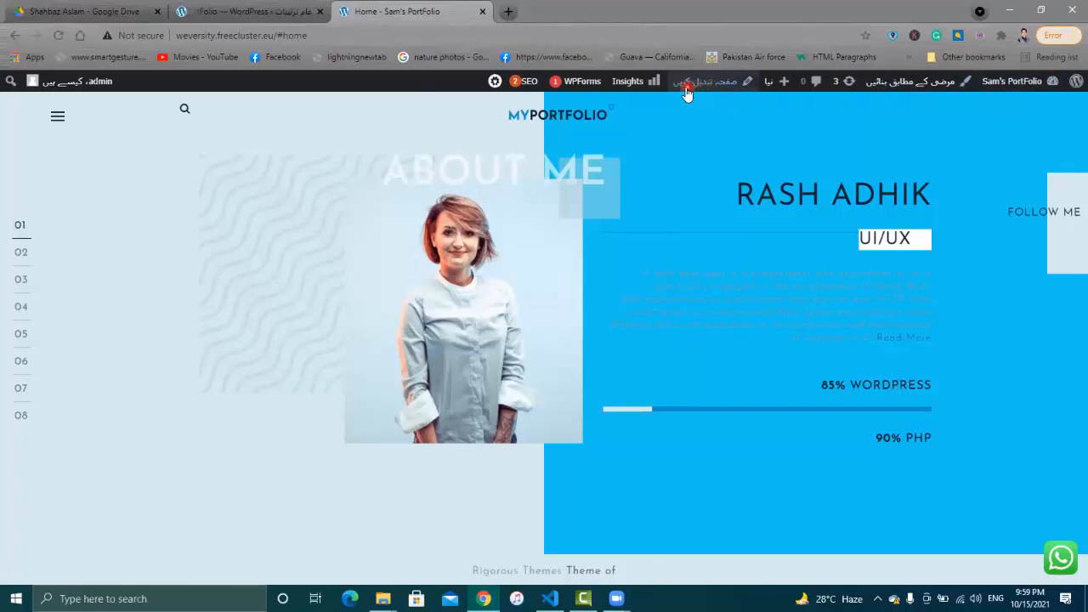
mouse_move(75, 86)
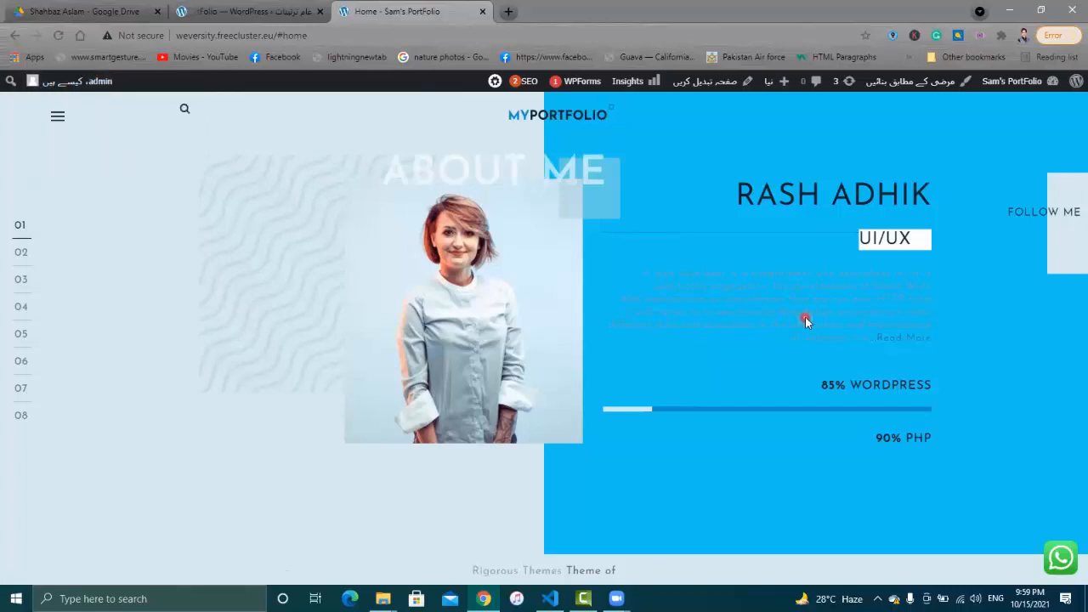
scroll(805, 321, "down", 3)
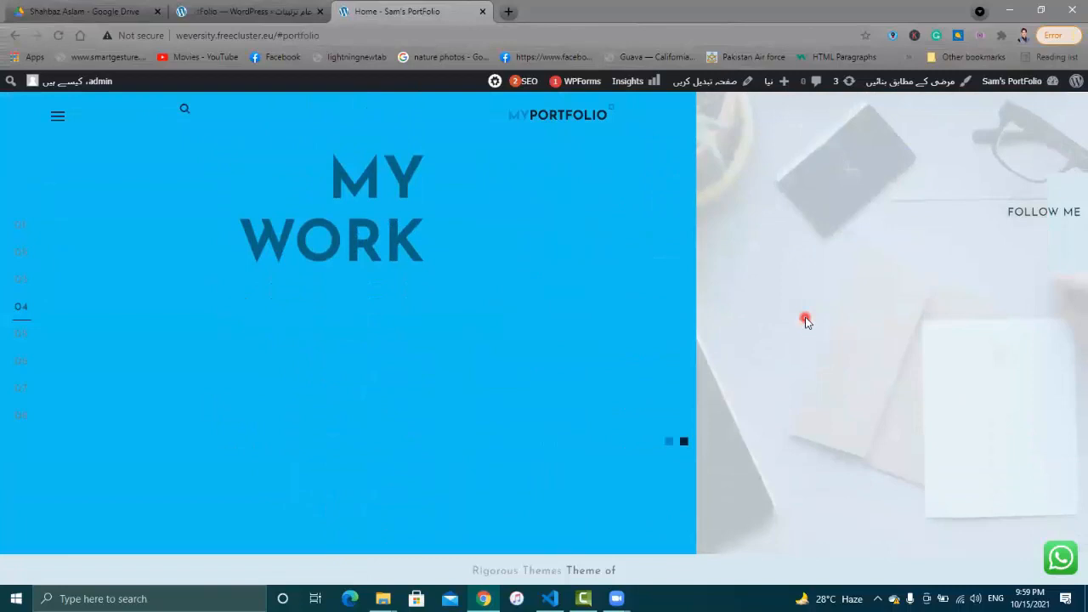
scroll(806, 320, "up", 1)
scroll(805, 320, "up", 2)
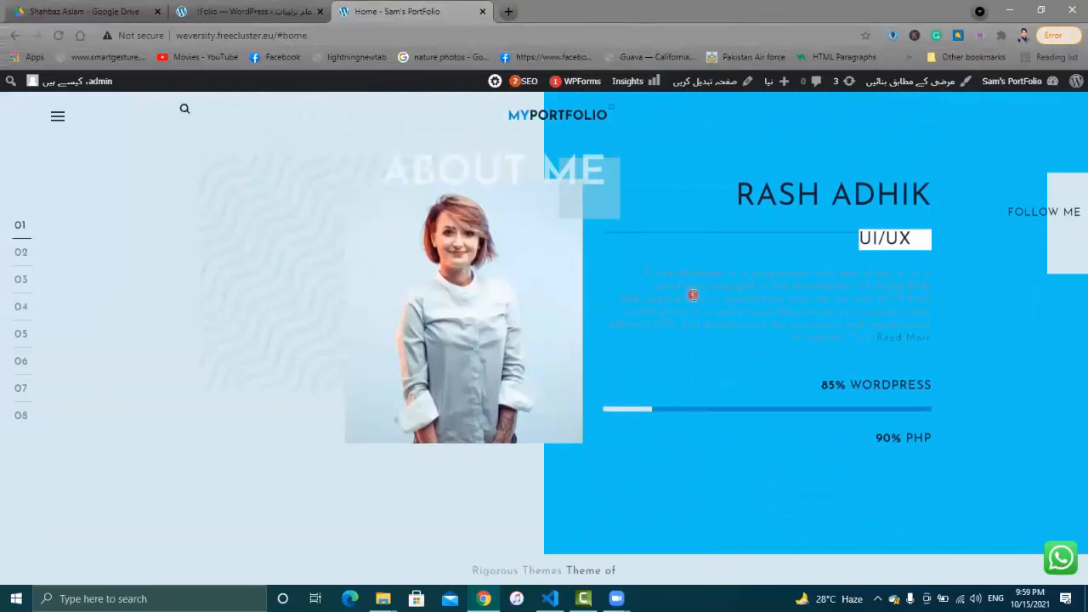
- Return to the WordPress admin page and reopen the General settings (عمومی) from the Urdu admin menu
left_click(255, 10)
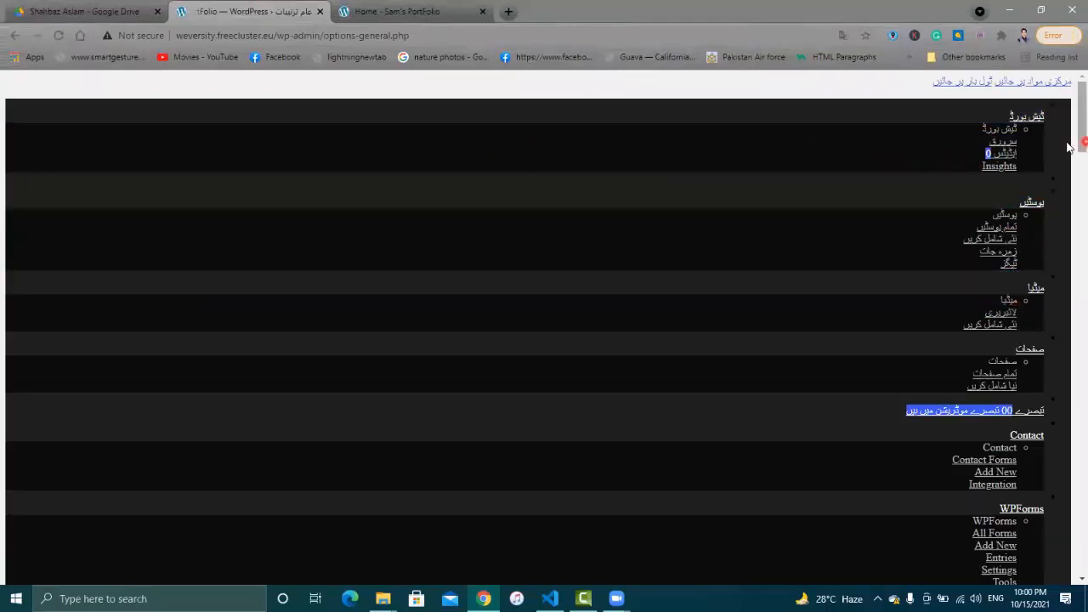
scroll(1073, 173, "down", 3)
scroll(1069, 183, "down", 3)
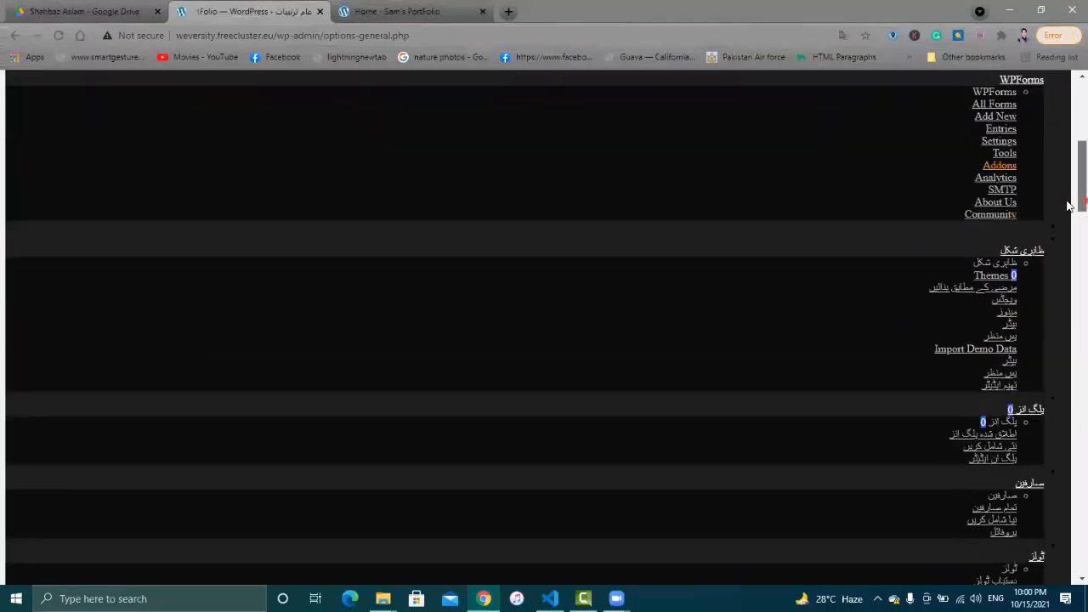
scroll(1068, 212, "down", 2)
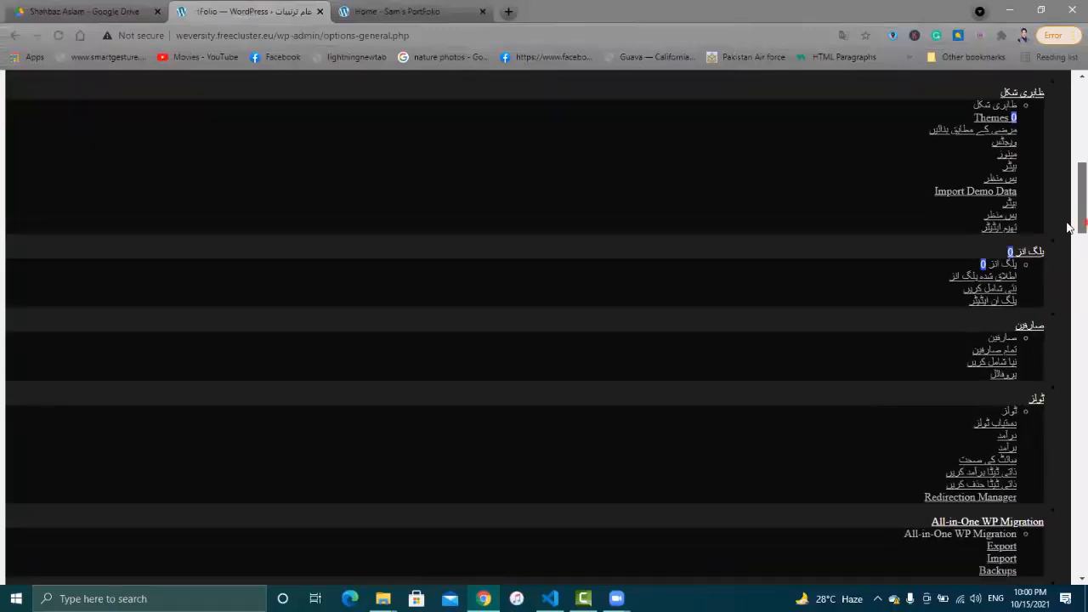
scroll(1069, 227, "down", 2)
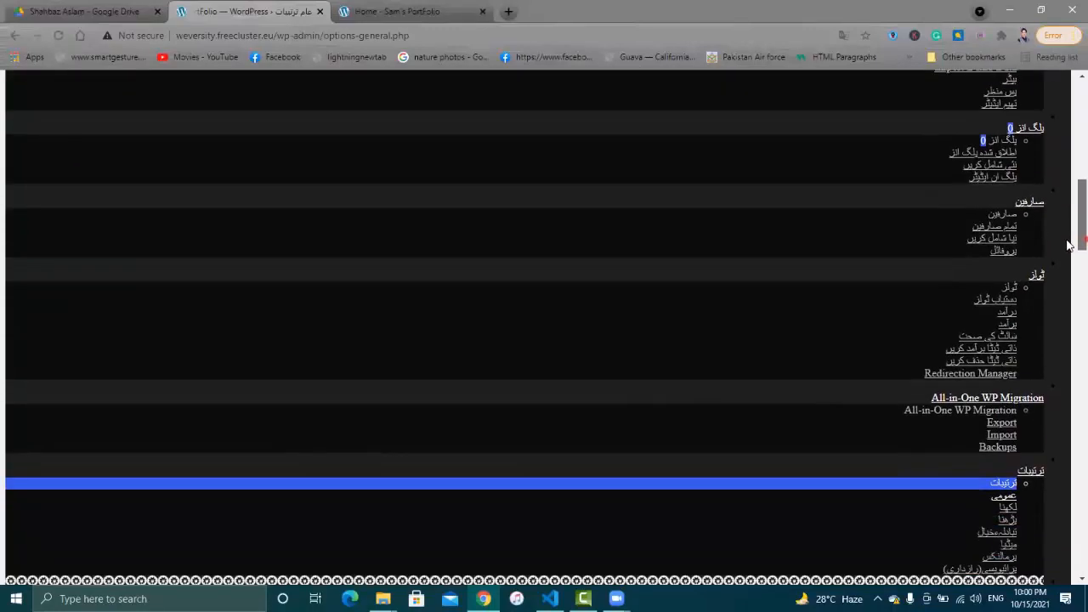
scroll(1069, 251, "down", 1)
scroll(1068, 257, "down", 2)
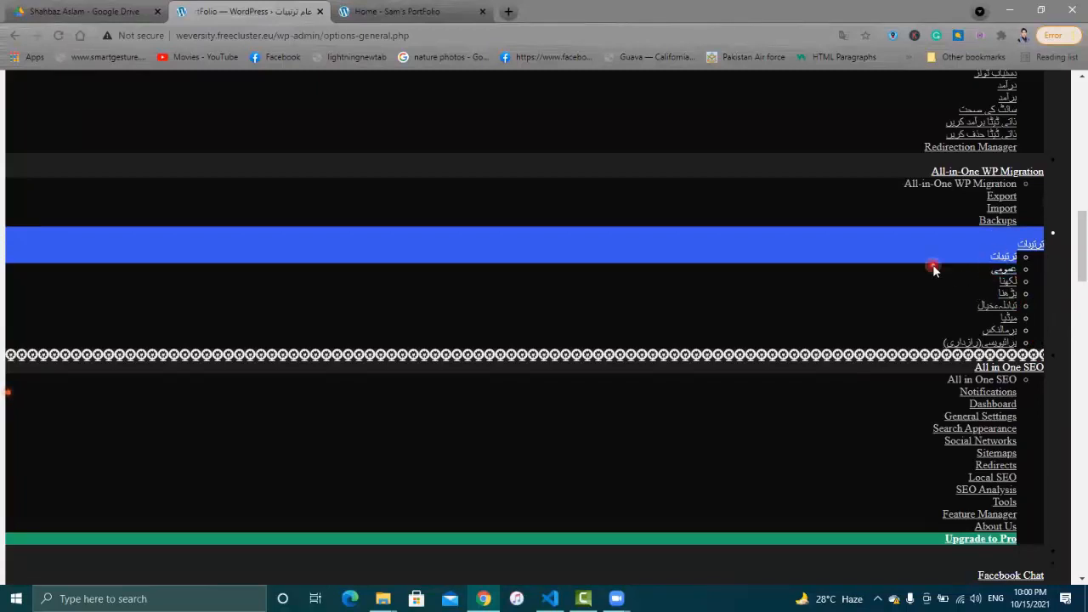
scroll(933, 264, "down", 1)
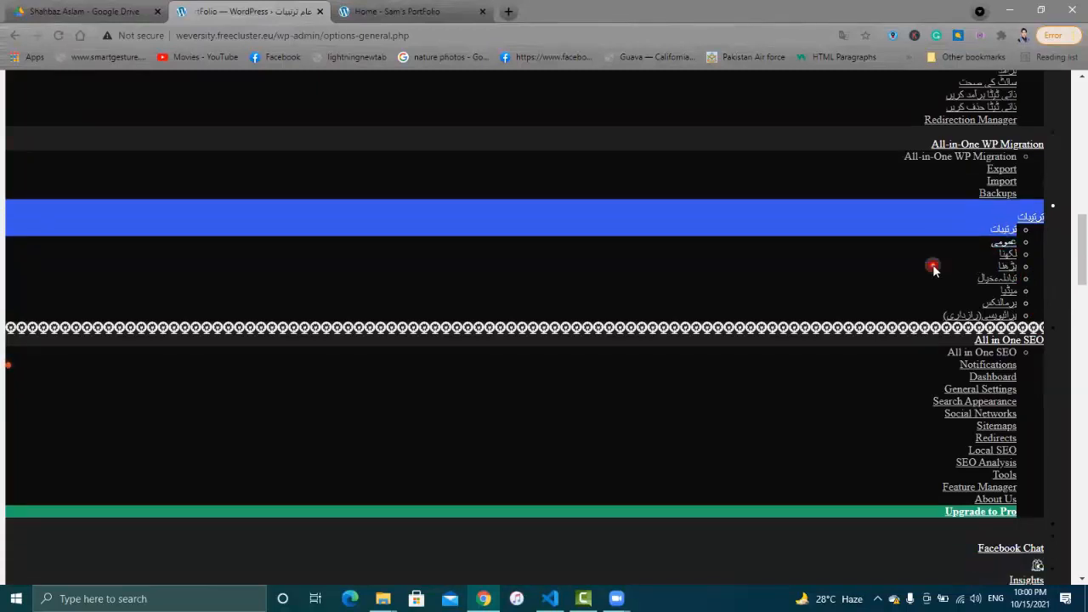
left_click(1003, 244)
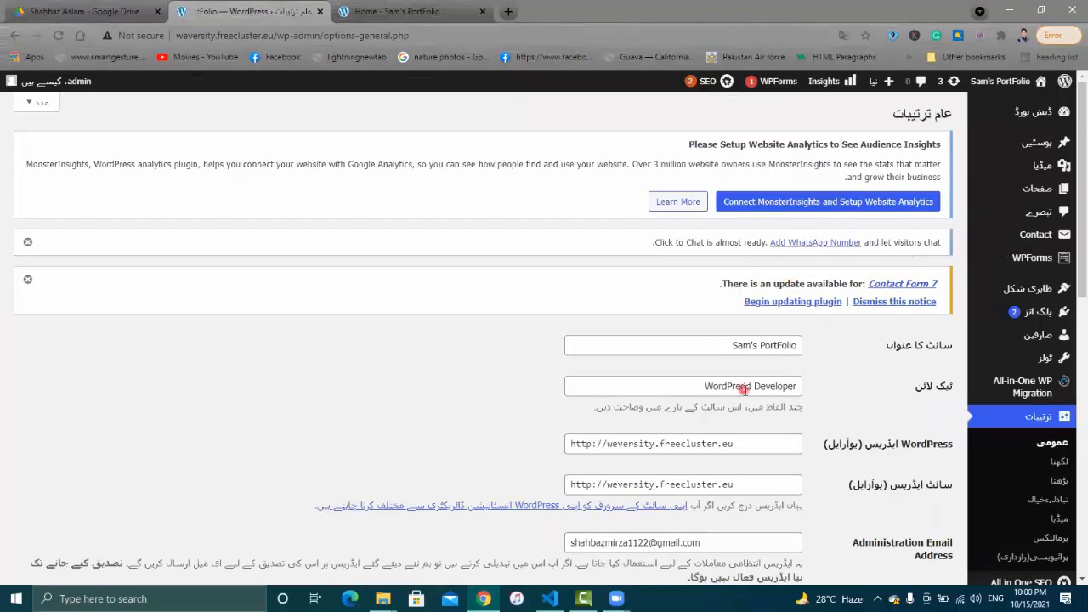
- Set the Site Language (سائٹ کی زبان) to English (United States) and save the general settings
scroll(1068, 212, "down", 3)
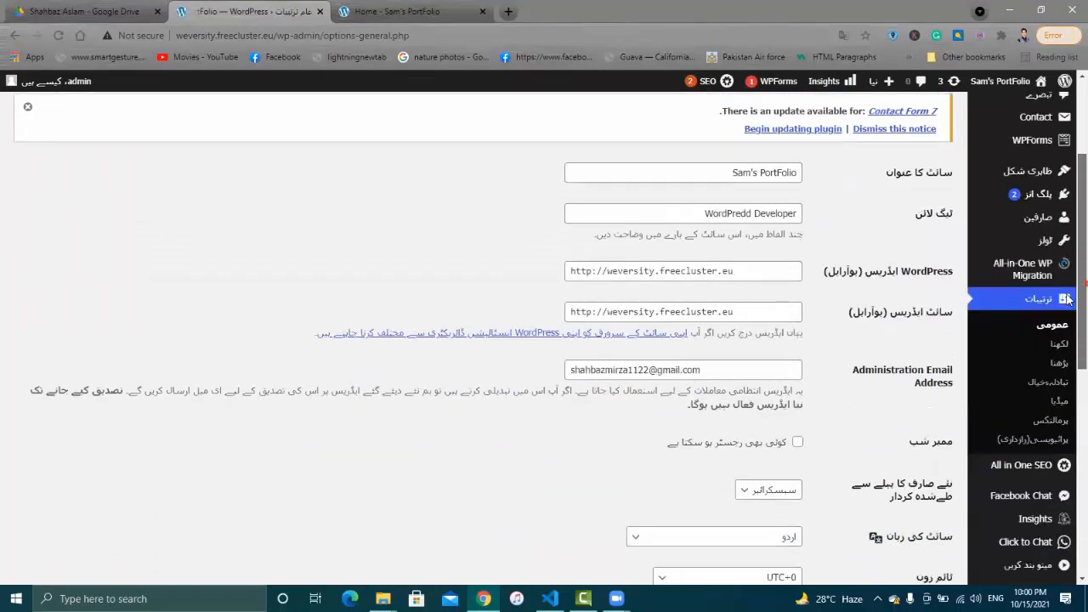
scroll(1068, 328, "down", 1)
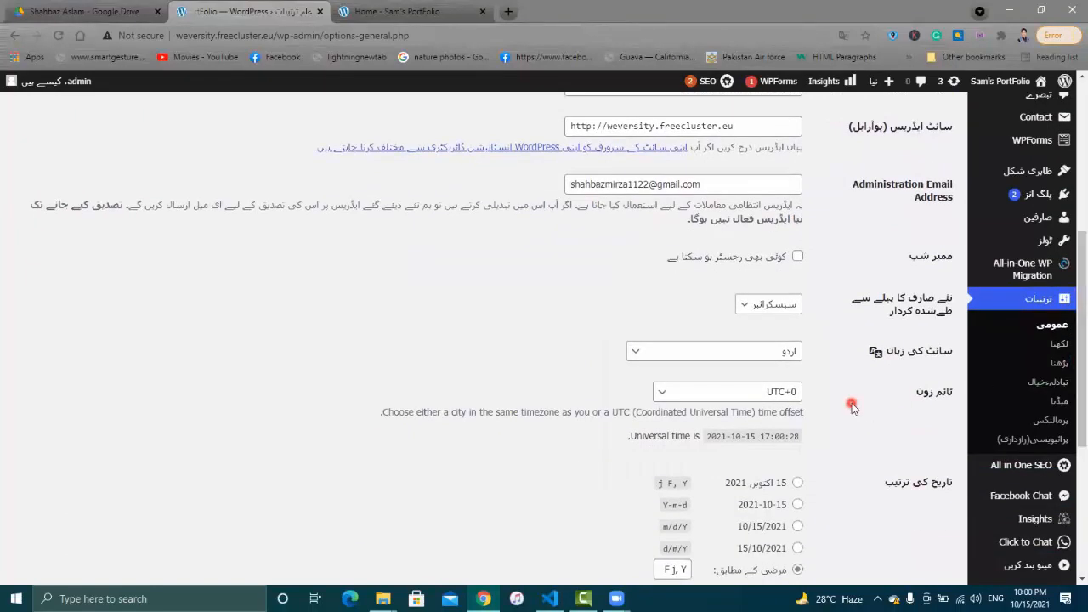
left_click(645, 353)
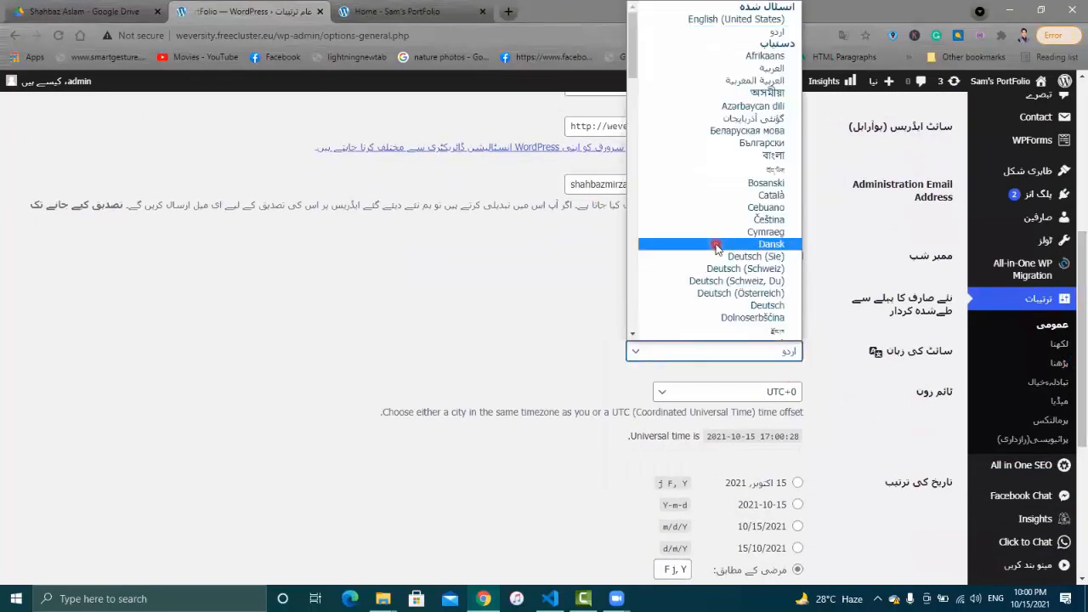
key("Up")
key("Up")
key("Up")
key("Up")
key("Up")
key("Up")
key("Up")
key("Up")
key("Up")
key("Up")
key("Up")
key("Up")
key("Up")
key("Up")
key("Up")
key("Up")
key("Up")
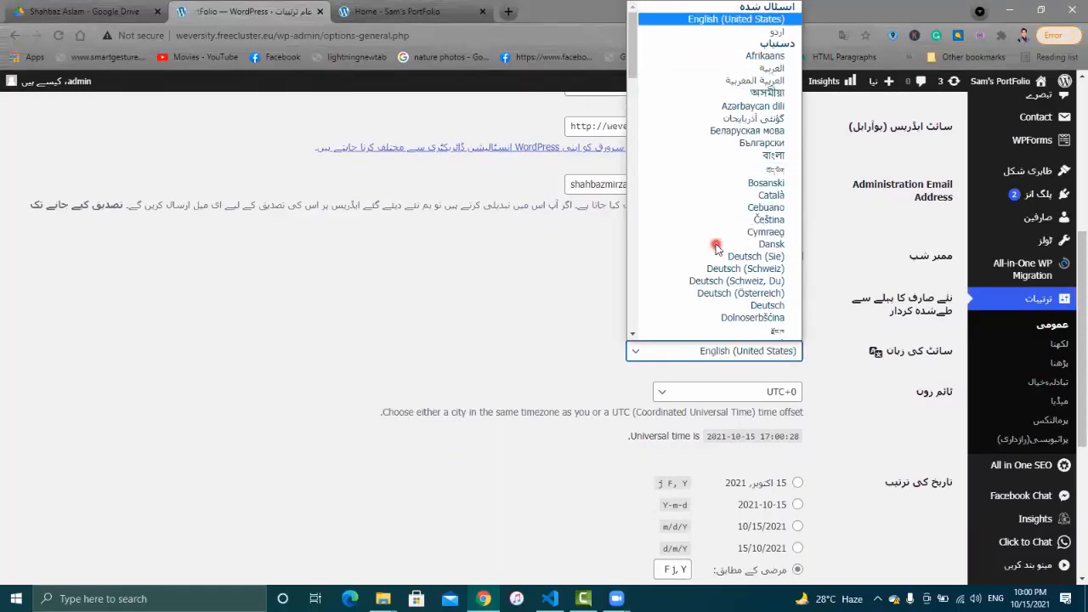
key("Return")
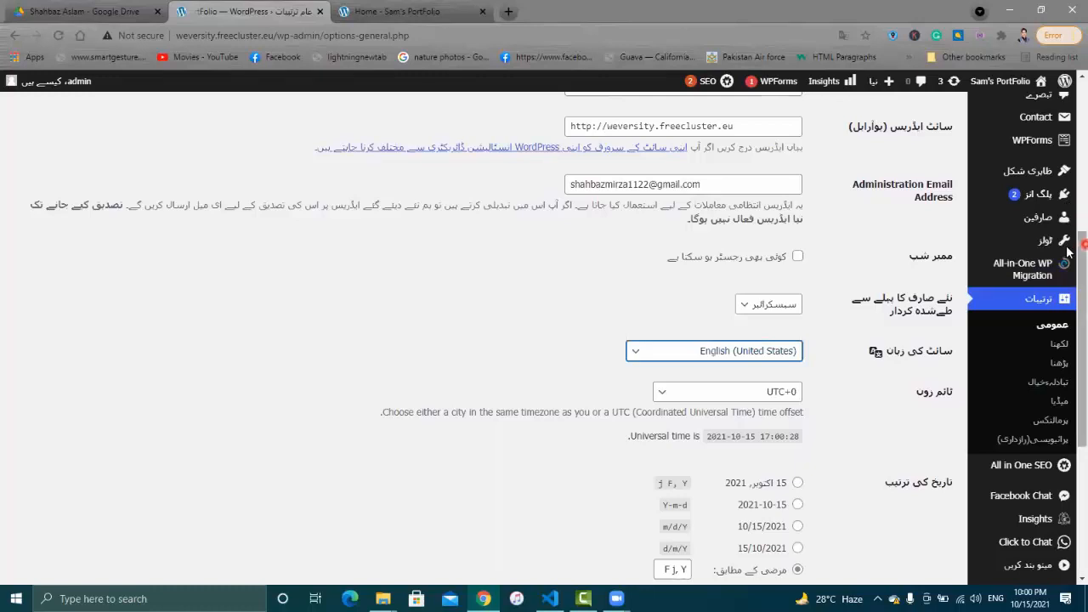
scroll(1069, 247, "down", 4)
left_click(911, 520)
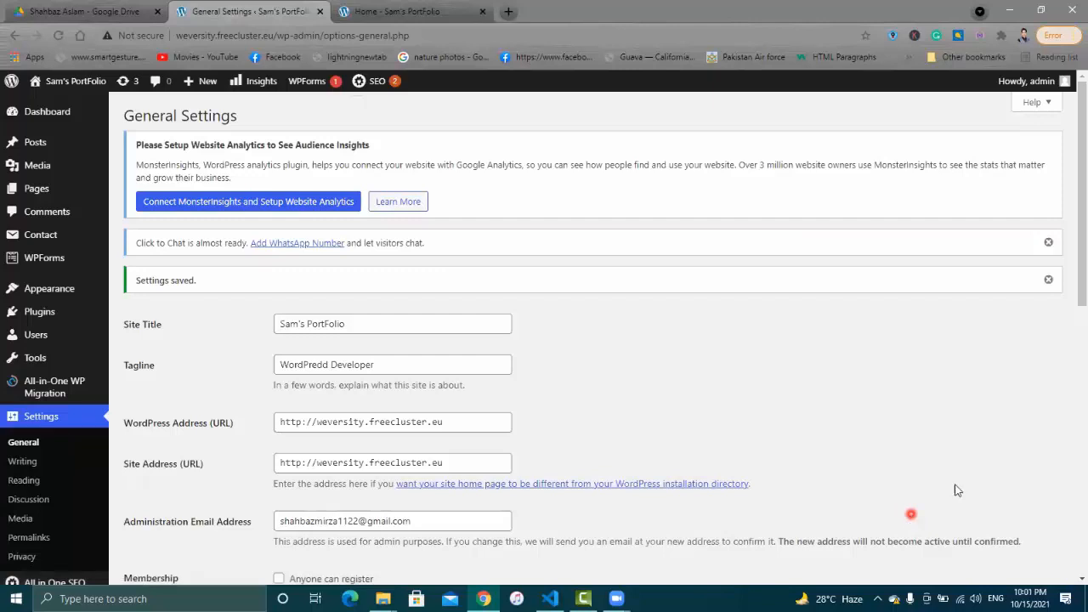
- Open the Timezone choices, find the UTC entry and go through the manual offsets up to UTC+14
left_click_drag(1069, 208, 1069, 354)
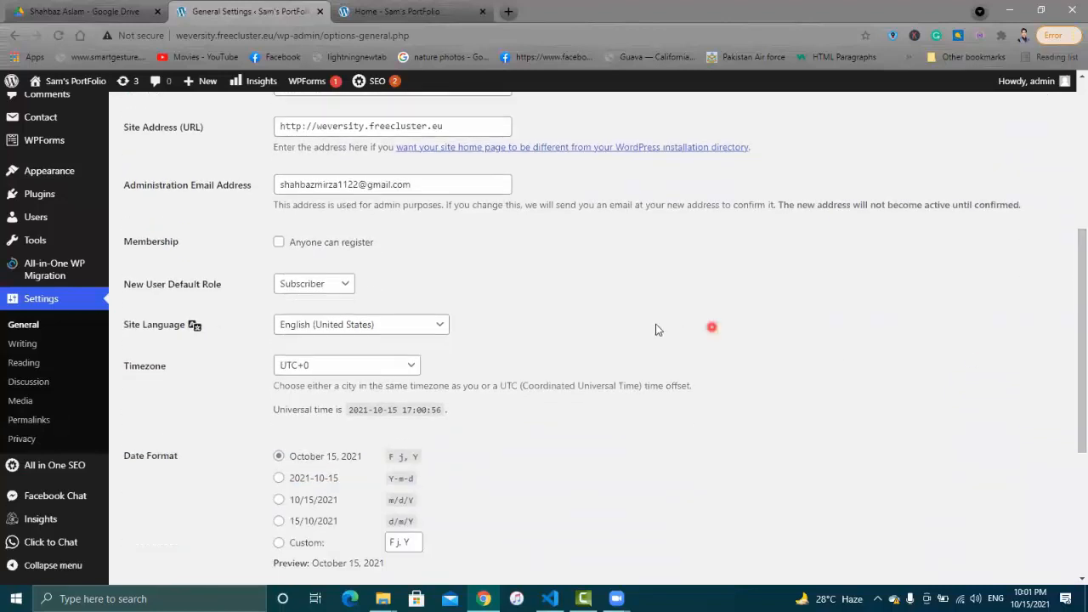
left_click(411, 367)
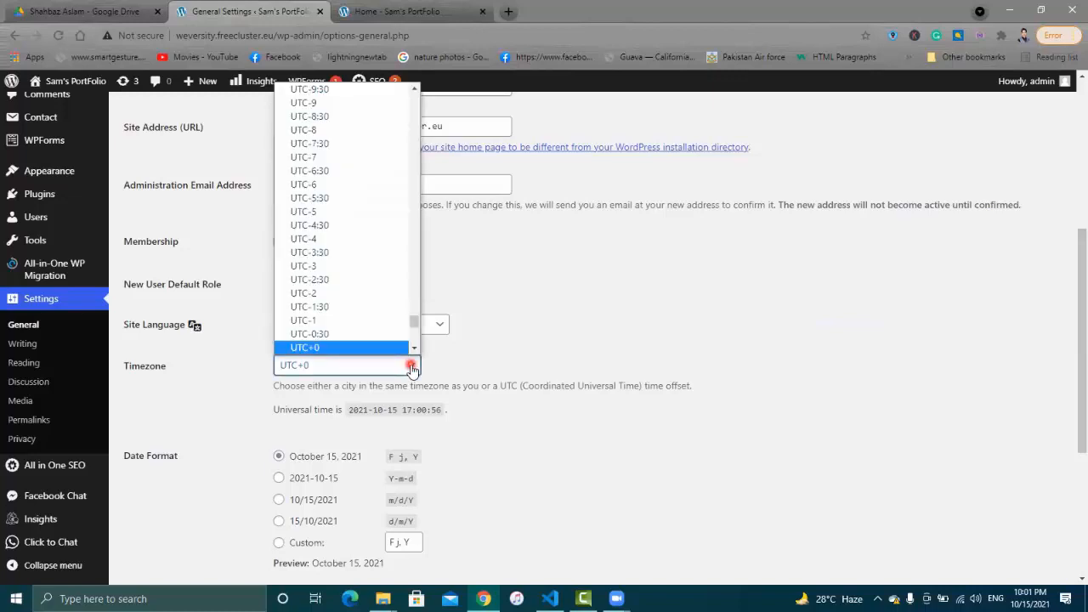
key("g")
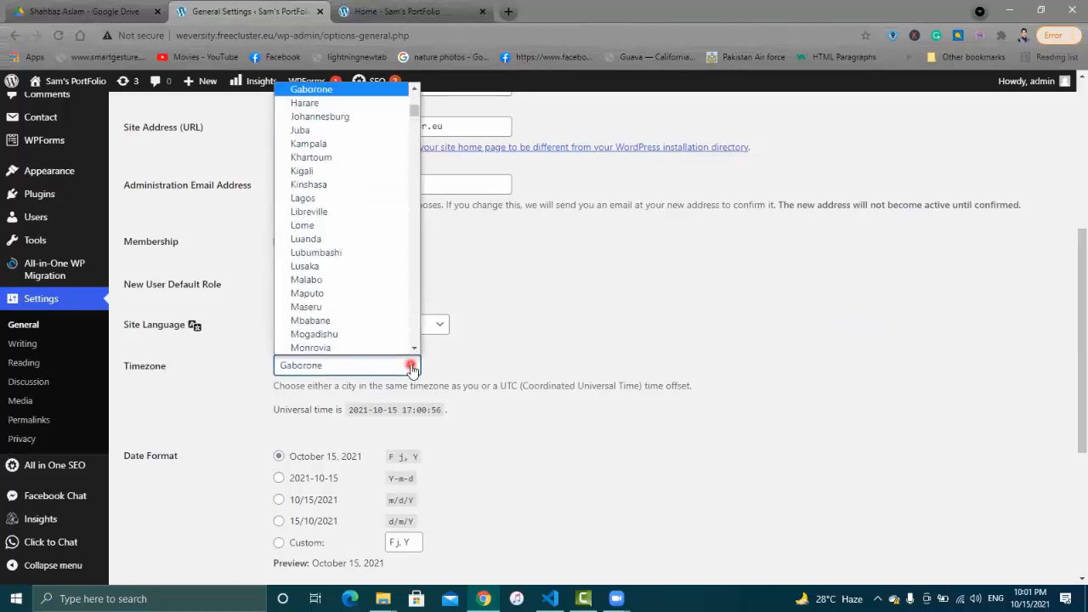
type("utc")
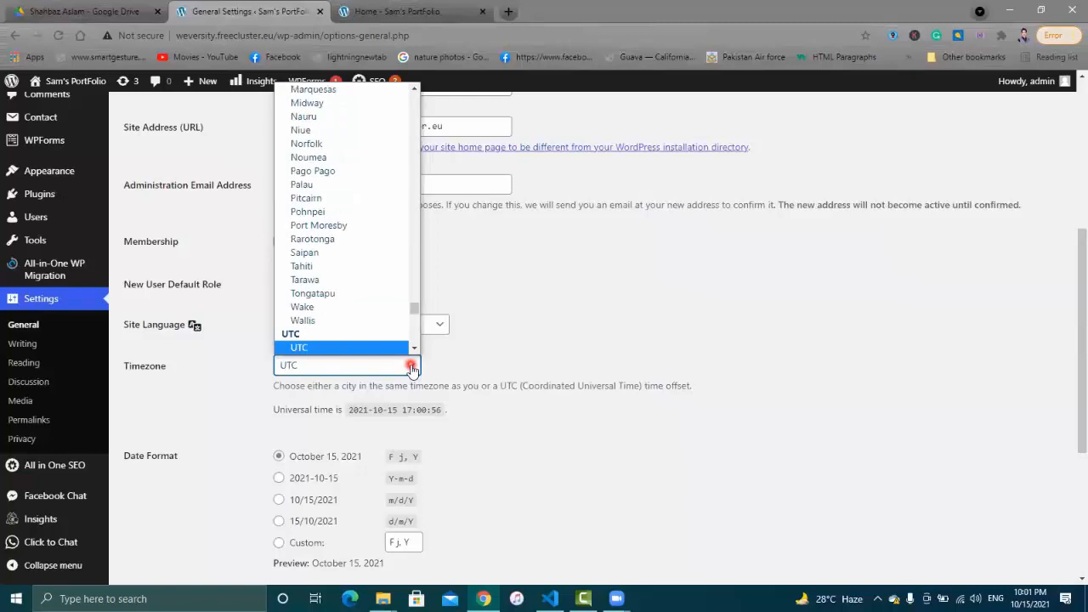
key("Down")
key("Down")
key("Down")
key("Down")
key("Down")
key("Down")
key("Down")
key("Down")
key("Down")
key("Down")
key("Down")
key("Down")
key("Down")
key("Down")
key("Down")
key("Down")
key("Down")
key("Down")
key("Down")
key("Down")
key("Down")
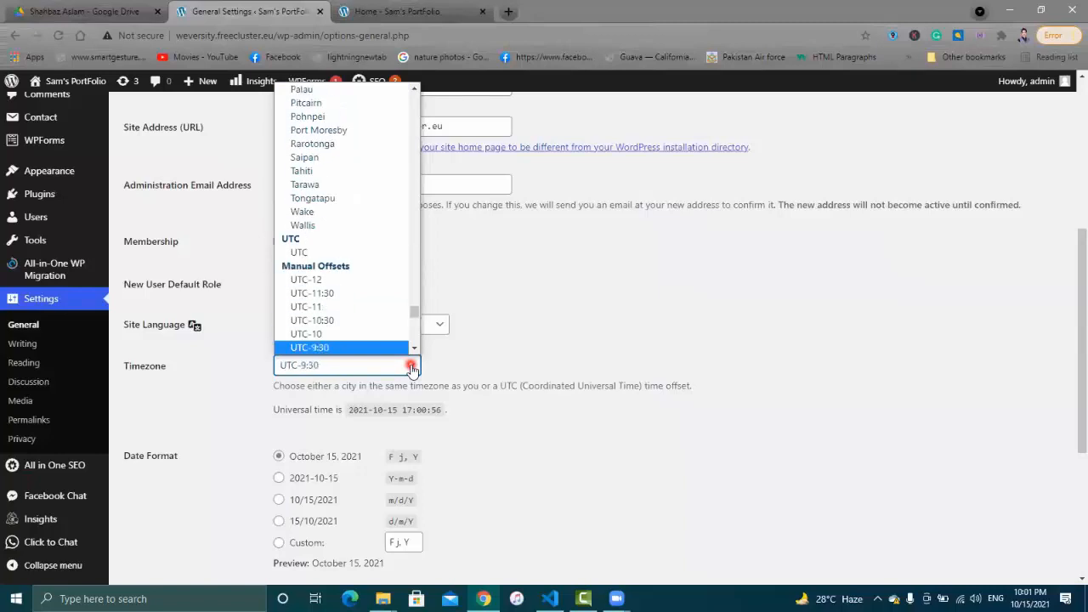
key("Down")
key("Down")
key("Down")
key("Down")
key("Down")
key("Down")
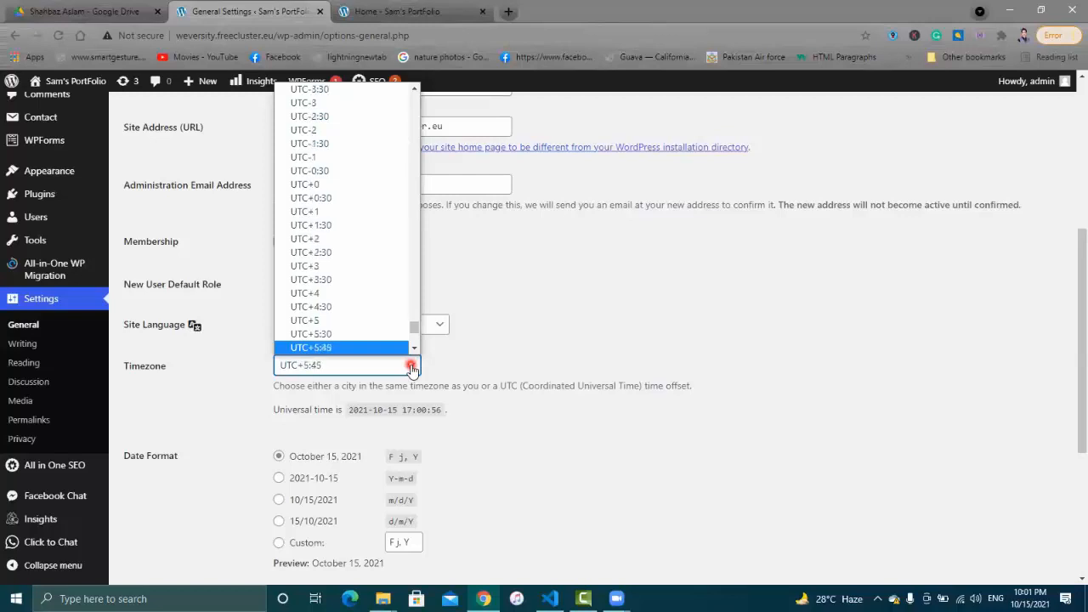
key("Down")
key("Down")
key("Down")
key("Down")
key("Down")
key("Down")
key("Down")
key("Down")
key("Down")
key("Down")
key("Down")
key("Down")
key("Down")
key("Down")
key("Down")
key("Down")
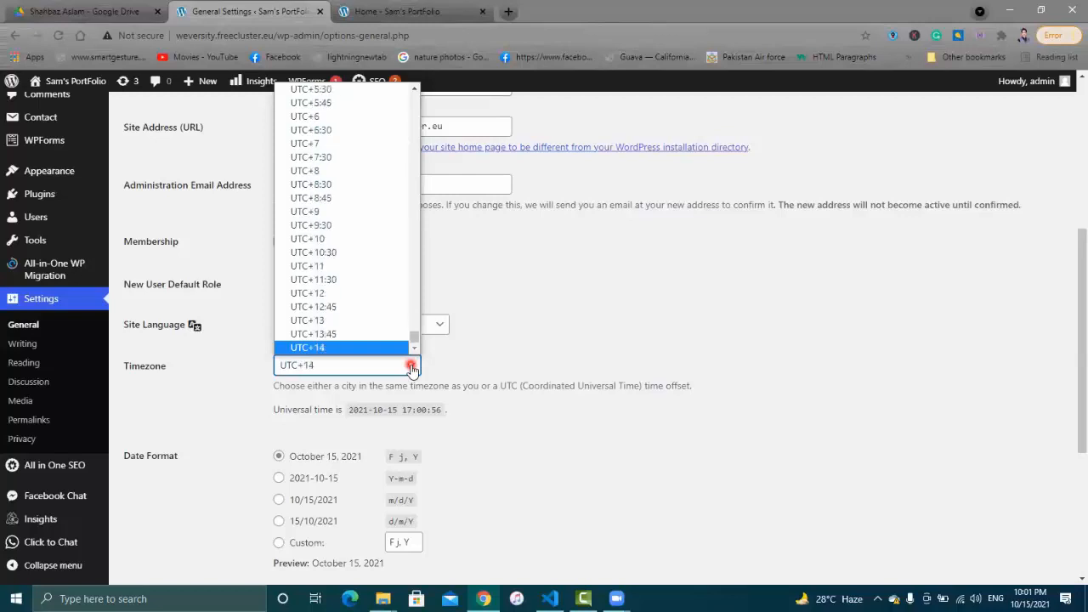
- Look back through the Timezone choices from UTC+14, past the manual offsets and up the city entries as far as Guyana
key("Up")
key("Up")
key("Up")
key("Up")
key("Up")
key("Up")
key("Up")
key("Up")
key("Up")
key("Up")
key("Up")
key("Up")
key("Up")
key("Up")
key("Up")
key("Up")
key("Up")
key("Up")
key("Up")
key("Up")
key("Up")
key("Up")
key("Up")
key("Up")
key("Up")
key("Up")
key("Up")
key("Up")
key("Up")
key("Up")
key("Up")
key("Up")
key("Up")
key("Up")
key("Up")
key("Up")
key("Up")
key("Up")
key("Up")
key("Up")
key("Up")
key("Up")
key("Up")
key("Up")
key("Up")
key("Up")
key("Up")
key("Up")
key("Up")
key("Up")
key("Up")
key("Up")
key("Up")
key("Up")
key("Up")
key("Up")
key("Up")
key("Up")
key("Up")
key("Up")
key("Up")
key("Up")
key("Up")
key("Up")
key("Up")
key("Up")
key("Up")
key("Up")
key("Up")
key("Up")
key("Up")
key("Up")
key("Up")
key("Up")
key("Up")
key("Up")
key("Up")
key("Up")
key("Up")
key("Up")
key("Up")
key("Up")
key("Up")
key("Up")
key("Up")
key("Up")
key("Up")
key("Up")
key("Up")
key("Up")
key("Up")
key("Up")
key("Up")
key("Up")
key("Up")
key("Up")
key("Up")
key("Up")
key("Up")
key("Up")
key("Up")
key("Up")
key("Up")
key("Up")
key("Up")
key("Up")
key("Up")
key("Up")
key("Up")
key("Up")
key("Up")
key("Up")
key("Up")
key("Up")
key("Up")
key("Up")
key("Up")
key("Up")
key("Up")
key("Up")
key("Up")
key("Up")
key("Up")
key("Up")
key("Up")
key("Up")
key("Up")
key("Up")
key("Up")
key("Up")
key("Up")
key("Up")
key("Up")
key("Up")
key("Up")
key("Up")
key("Up")
key("Up")
key("Up")
key("Up")
key("Up")
key("Up")
key("Up")
key("Up")
key("Up")
key("Up")
key("Up")
key("Up")
key("Up")
key("Up")
key("Up")
key("Up")
key("Up")
key("Up")
key("Up")
key("Up")
key("Up")
key("Up")
key("Up")
key("Up")
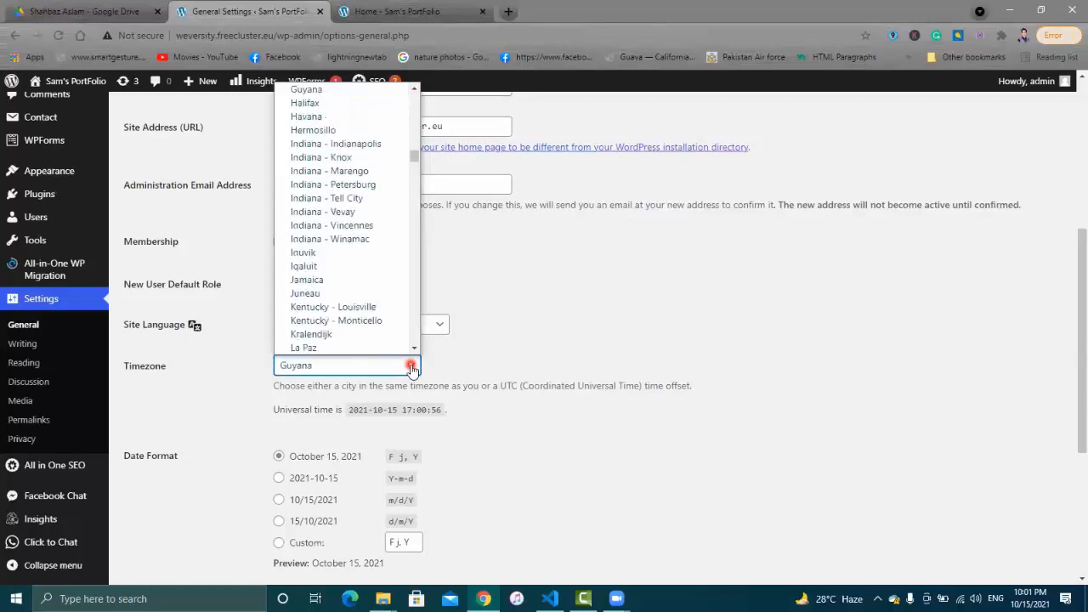
- Look back through the remaining Timezone city entries from Guyana up to Abidjan at the start of the Africa group
key("Up")
key("Up")
key("Up")
key("Up")
key("Up")
key("Up")
key("Up")
key("Up")
key("Up")
key("Up")
key("Up")
key("Up")
key("Up")
key("Up")
key("Up")
key("Up")
key("Up")
key("Up")
key("Up")
key("Up")
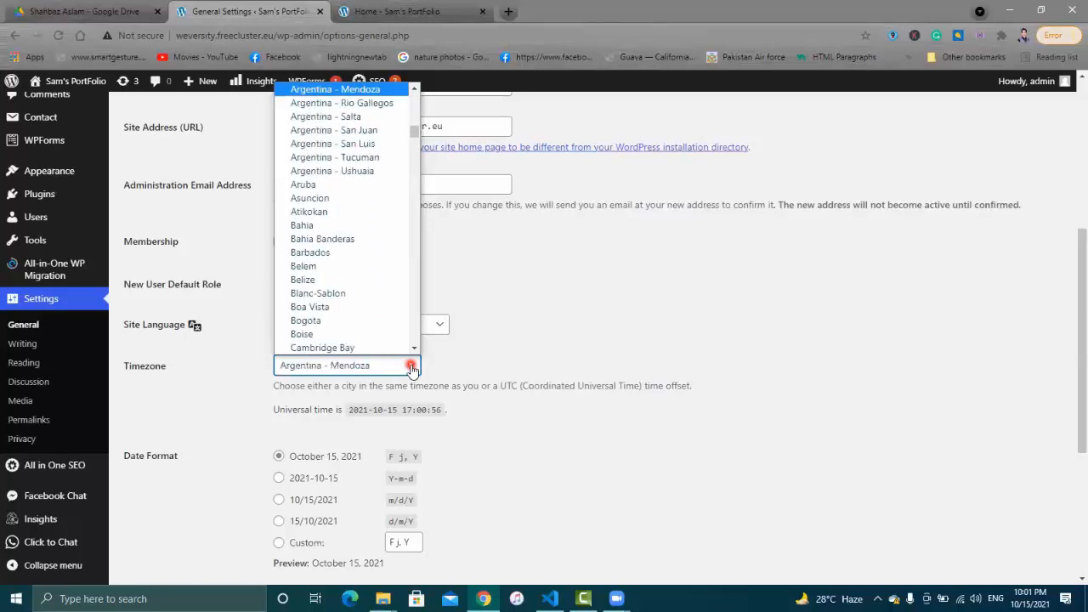
key("Up")
key("Up")
key("Up")
key("Up")
key("Up")
key("Up")
key("Up")
key("Up")
key("Up")
key("Up")
key("Up")
key("Up")
key("Up")
key("Up")
key("Up")
key("Up")
key("Up")
key("Up")
key("Up")
key("Up")
key("Up")
key("Up")
key("Up")
key("Up")
key("Up")
key("Up")
key("Up")
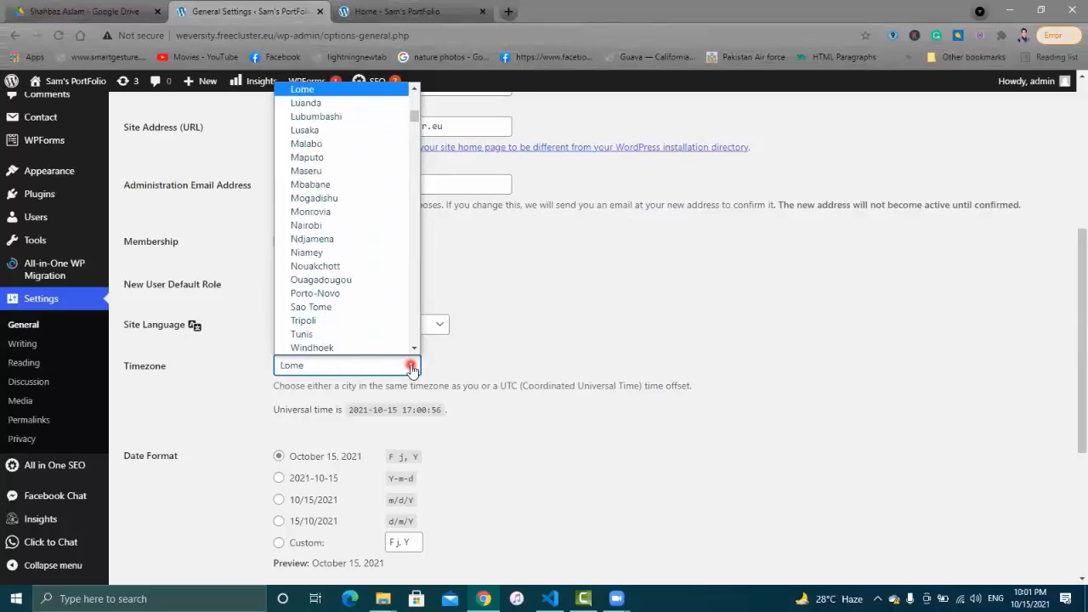
key("Up")
key("Up")
key("Up")
key("Up")
key("Up")
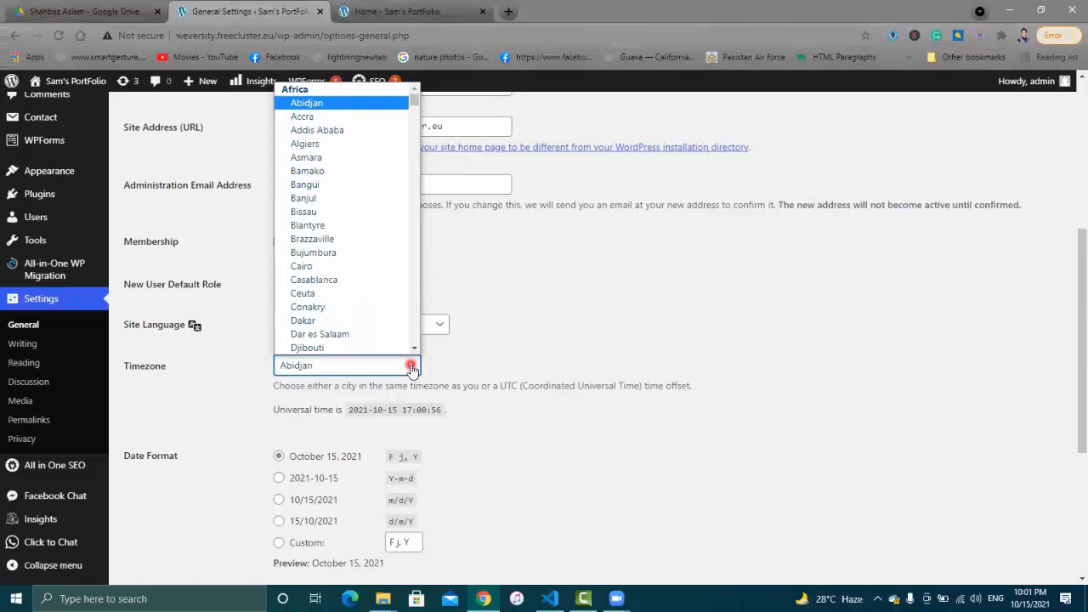
- Look forward through the Timezone city entries from Abidjan in the Africa group, past the American cities, as far as Tehran
key("Down")
key("Down")
key("Down")
key("Down")
key("Down")
key("Down")
key("Down")
key("Down")
key("Down")
key("Down")
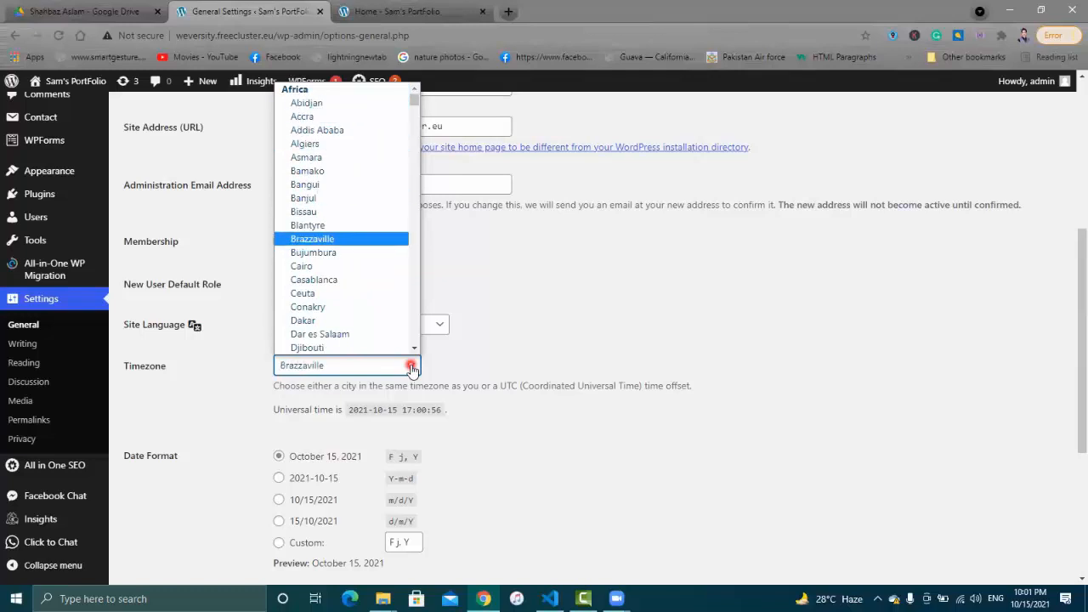
key("Down")
key("Down")
key("Down")
key("Down")
key("Down")
key("Down")
key("Down")
key("Down")
key("Down")
key("Down")
key("Down")
key("Down")
key("Down")
key("Down")
key("Down")
key("Down")
key("Down")
key("Down")
key("Down")
key("Down")
key("Down")
key("Down")
key("Down")
key("Down")
key("Down")
key("Down")
key("Down")
key("Down")
key("Down")
key("Down")
key("Down")
key("Down")
key("Down")
key("Down")
key("Down")
key("Down")
key("Down")
key("Down")
key("Down")
key("Down")
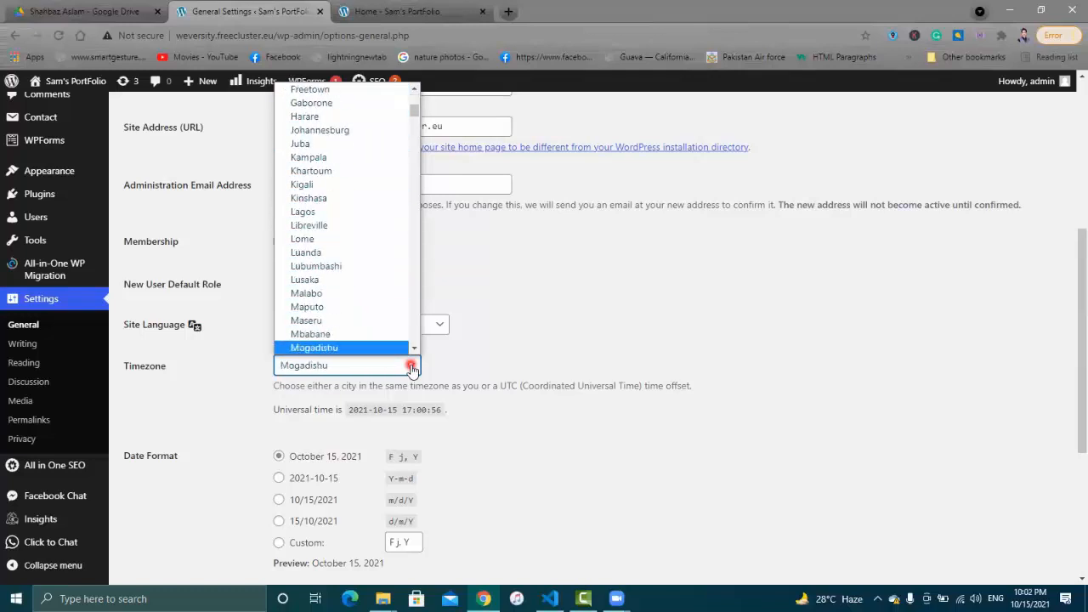
key("Down")
key("Down")
key("Down")
key("Down")
key("Down")
key("Down")
key("Down")
key("Down")
key("Down")
key("Down")
key("Down")
key("Down")
key("Down")
key("Down")
key("Down")
key("Down")
key("Down")
key("Down")
key("Down")
key("Down")
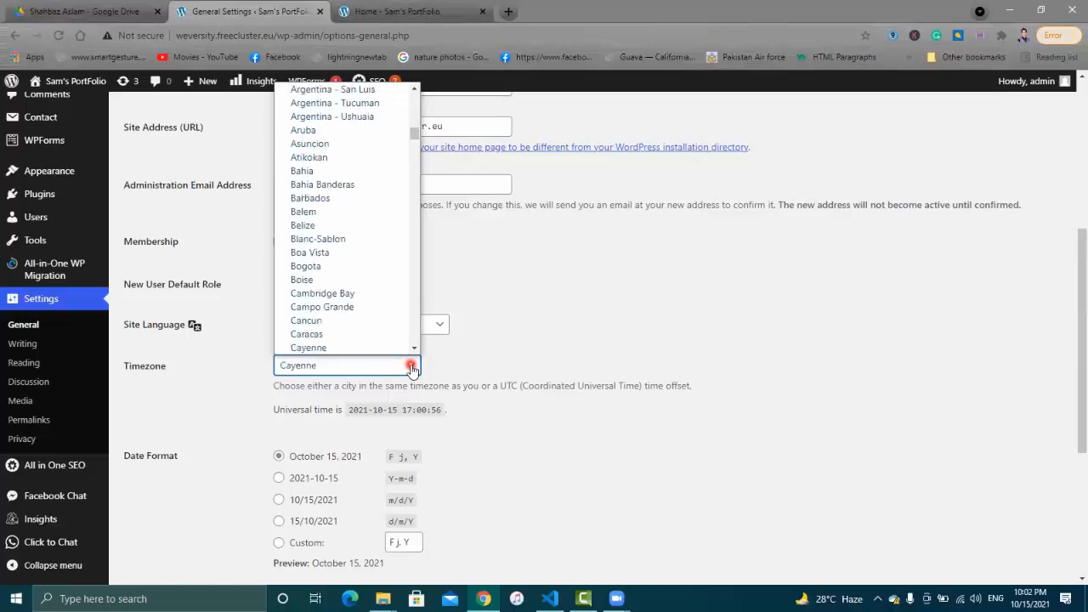
key("Down")
key("Down")
key("Down")
key("Down")
key("Down")
key("Down")
key("Down")
key("Down")
key("Down")
key("Down")
key("Down")
key("Down")
key("Down")
key("Down")
key("Down")
key("Down")
key("Down")
key("Down")
key("Down")
key("Down")
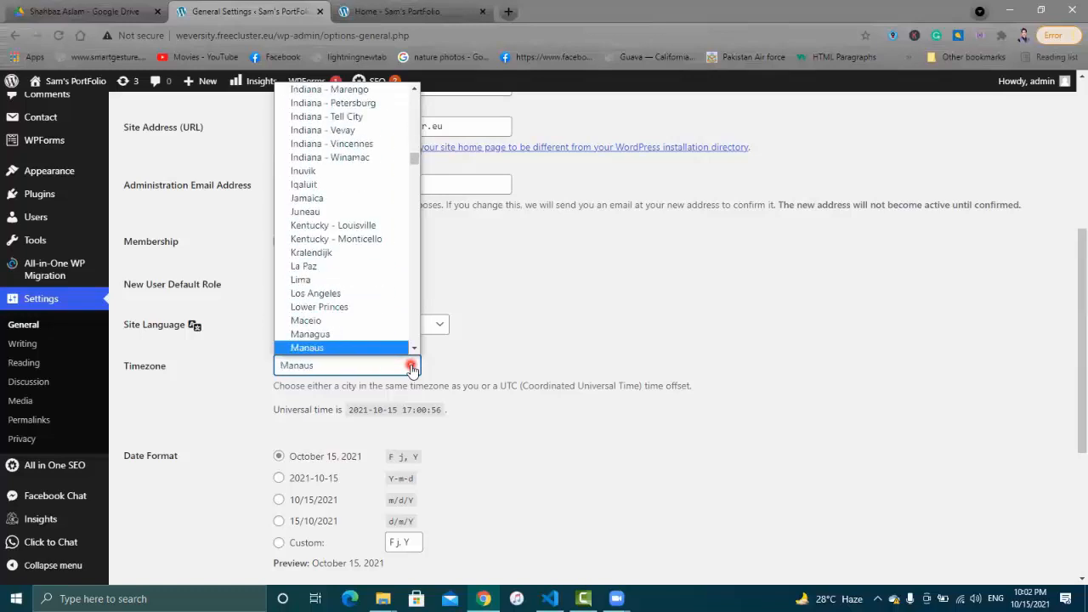
key("Down")
key("Down")
key("Down")
key("Down")
key("Down")
key("Down")
key("Down")
key("Down")
key("Down")
key("Down")
key("Down")
key("Down")
key("Down")
key("Down")
key("Down")
key("Down")
key("Down")
key("Down")
key("Down")
key("Down")
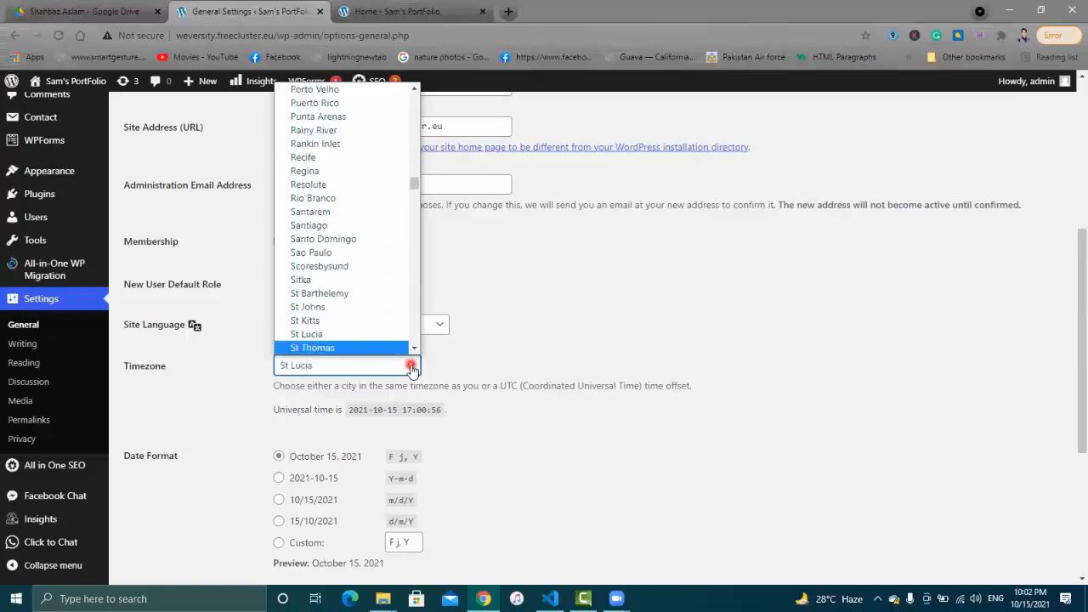
key("Down")
key("Down")
key("Down")
key("Down")
key("Down")
key("Down")
key("Down")
key("Down")
key("Down")
key("Down")
key("Down")
key("Down")
key("Down")
key("Down")
key("Down")
key("Down")
key("Down")
key("Down")
key("Down")
key("Down")
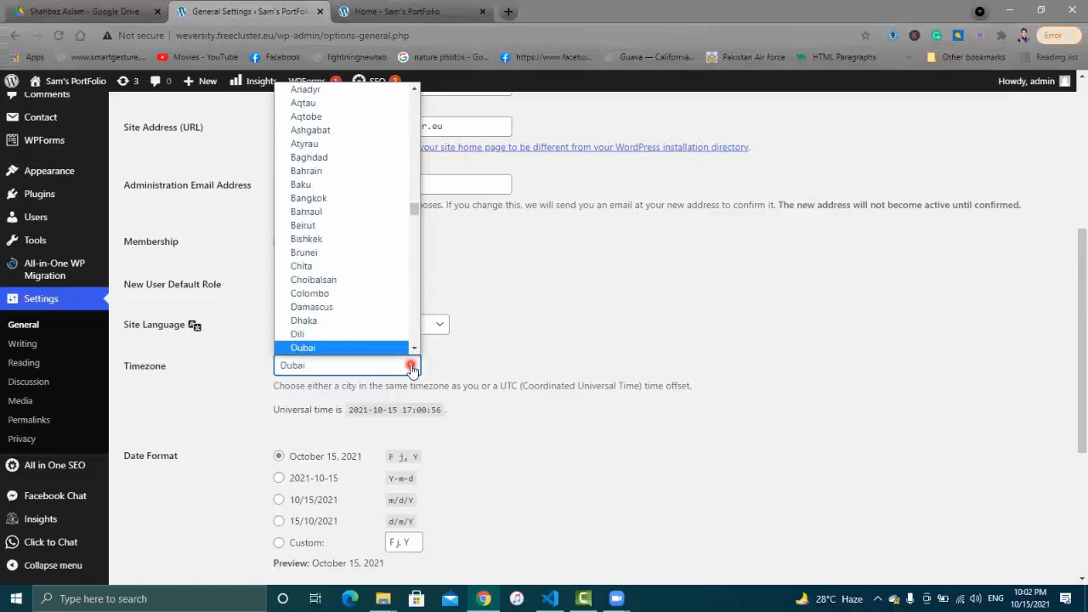
key("Down")
key("Down")
key("Down")
key("Down")
key("Down")
key("Down")
key("Down")
key("Down")
key("Down")
key("Down")
key("Down")
key("Down")
key("Down")
key("Down")
key("Down")
key("Down")
key("Down")
key("Down")
key("Down")
key("Down")
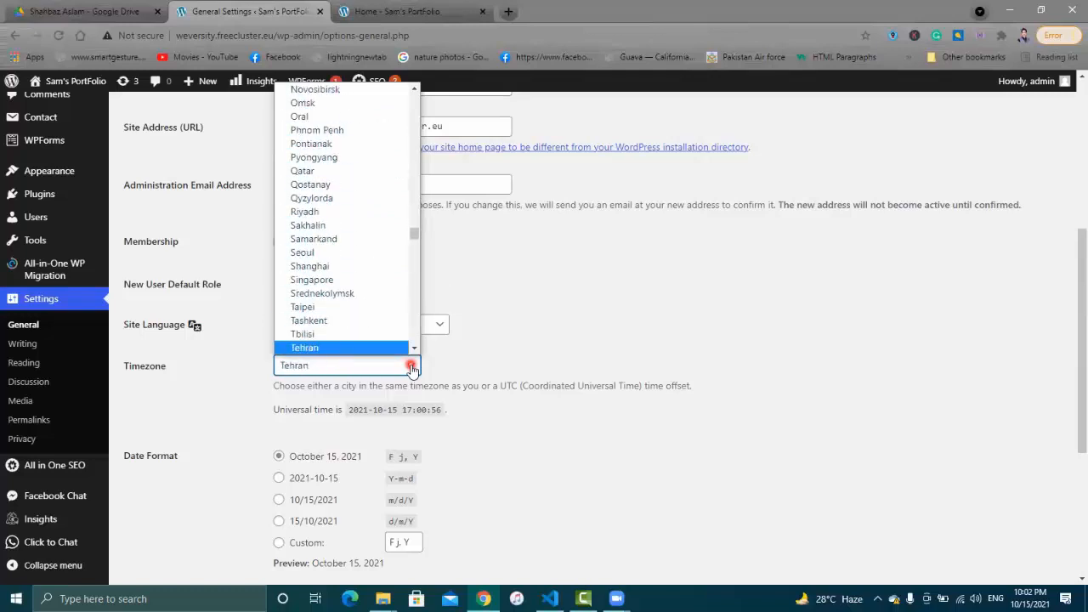
- Look forward through the Timezone city entries from Tehran, past the European, Indian and Pacific cities, to UTC-12 in the manual offsets
key("Down")
key("Down")
key("Down")
key("Down")
key("Down")
key("Down")
key("Down")
key("Down")
key("Down")
key("Down")
key("Down")
key("Down")
key("Down")
key("Down")
key("Down")
key("Down")
key("Down")
key("Down")
key("Down")
key("Down")
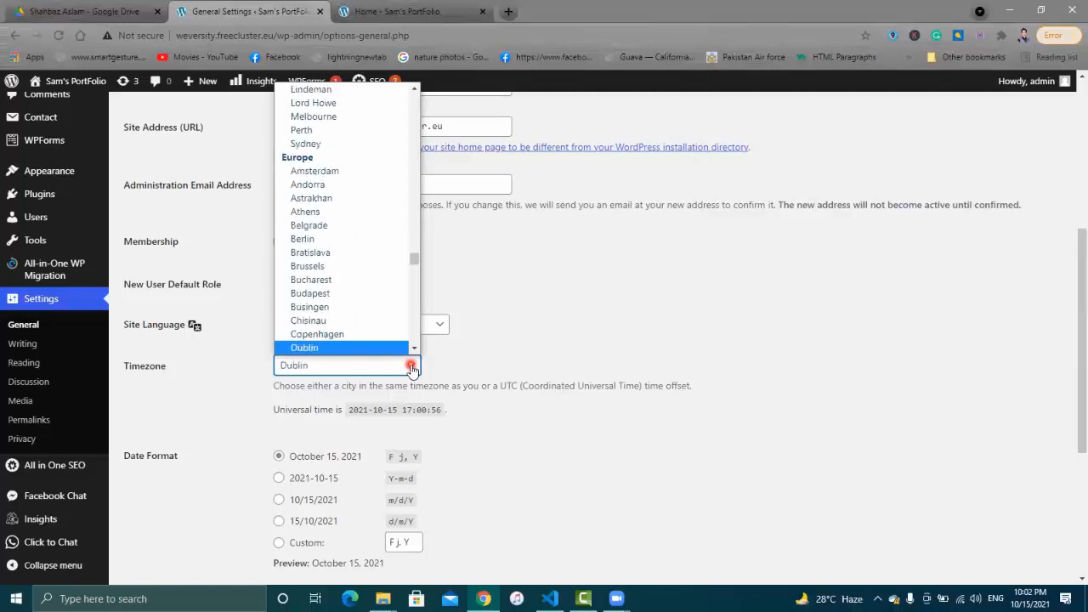
key("Down")
key("Down")
key("Down")
key("Down")
key("Down")
key("Down")
key("Down")
key("Down")
key("Down")
key("Down")
key("Down")
key("Down")
key("Down")
key("Down")
key("Down")
key("Down")
key("Down")
key("Down")
key("Down")
key("Down")
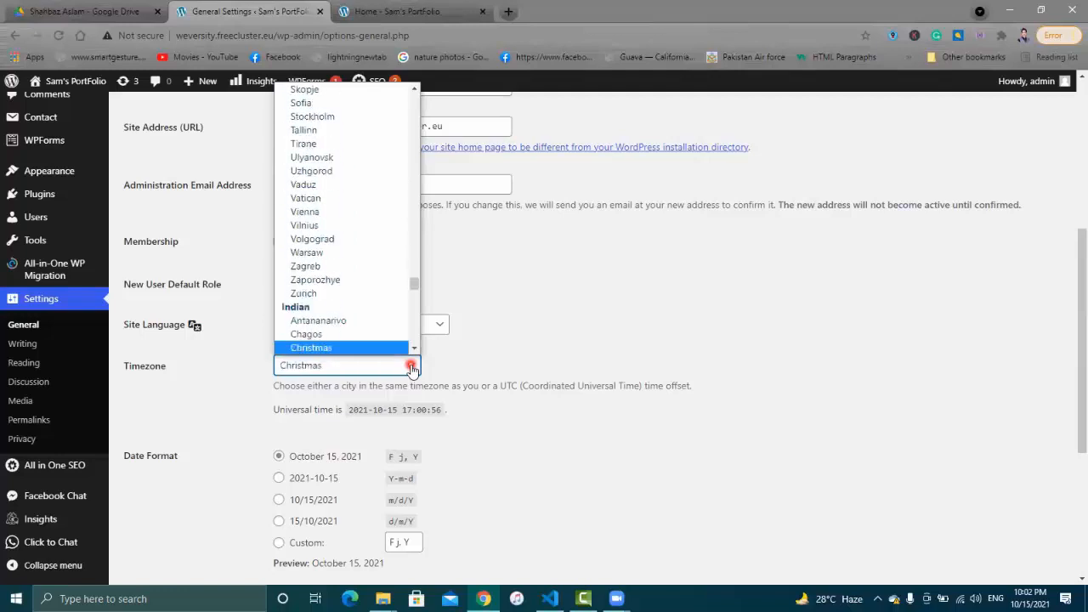
key("Down")
key("Down")
key("Down")
key("Down")
key("Down")
key("Down")
key("Down")
key("Down")
key("Down")
key("Down")
key("Down")
key("Down")
key("Down")
key("Down")
key("Down")
key("Down")
key("Down")
key("Down")
key("Down")
key("Down")
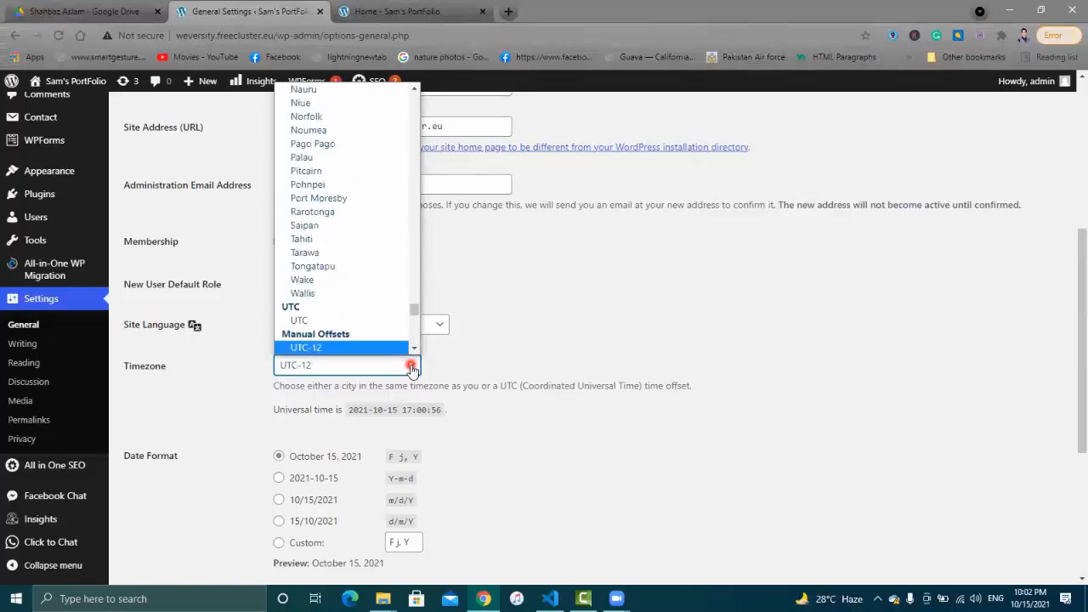
- Go through the manual offsets and set the Timezone to UTC+5
key("Down")
key("Down")
key("Down")
key("Down")
key("Down")
key("Down")
key("Down")
key("Down")
key("Down")
key("Down")
key("Down")
key("Down")
key("Down")
key("Down")
key("Down")
key("Down")
key("Down")
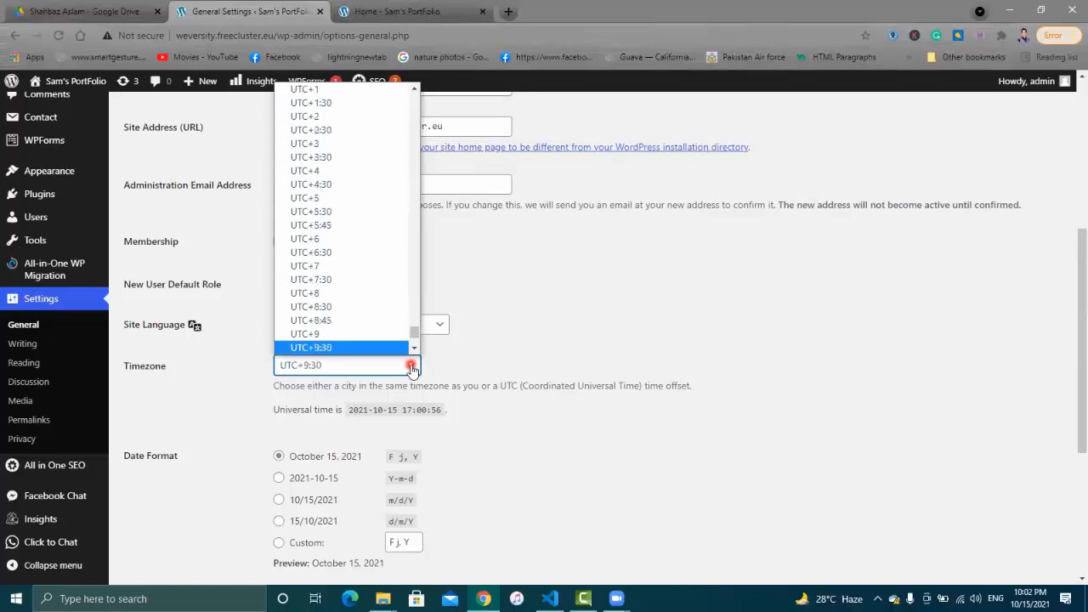
key("Up")
key("Up")
key("Up")
key("Up")
key("Up")
key("Up")
key("Up")
key("Up")
key("Up")
key("Up")
key("Up")
key("Down")
key("Down")
key("Down")
key("Down")
key("Down")
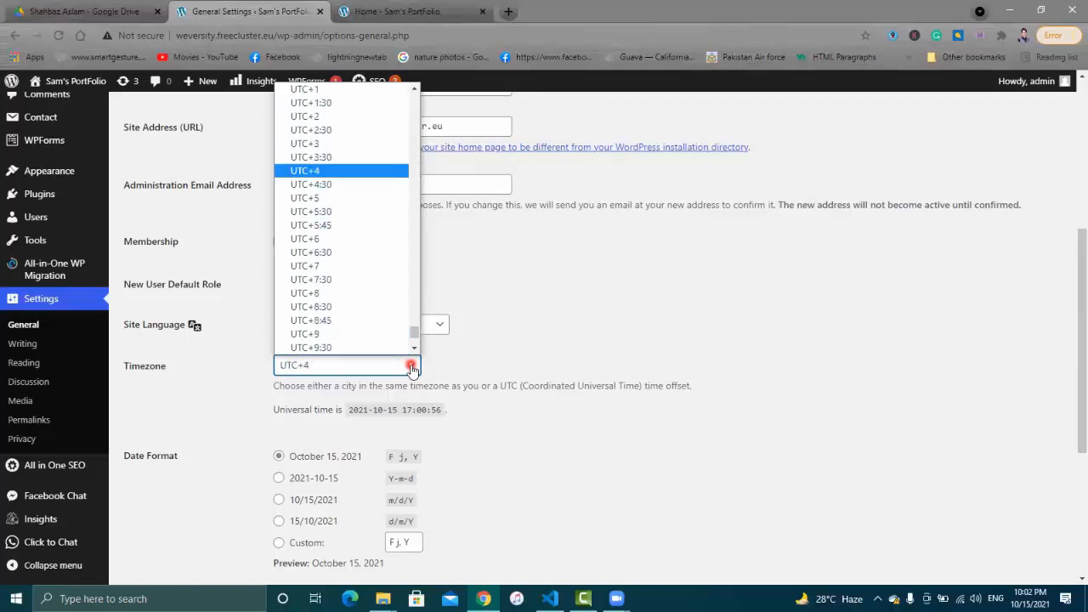
key("Return")
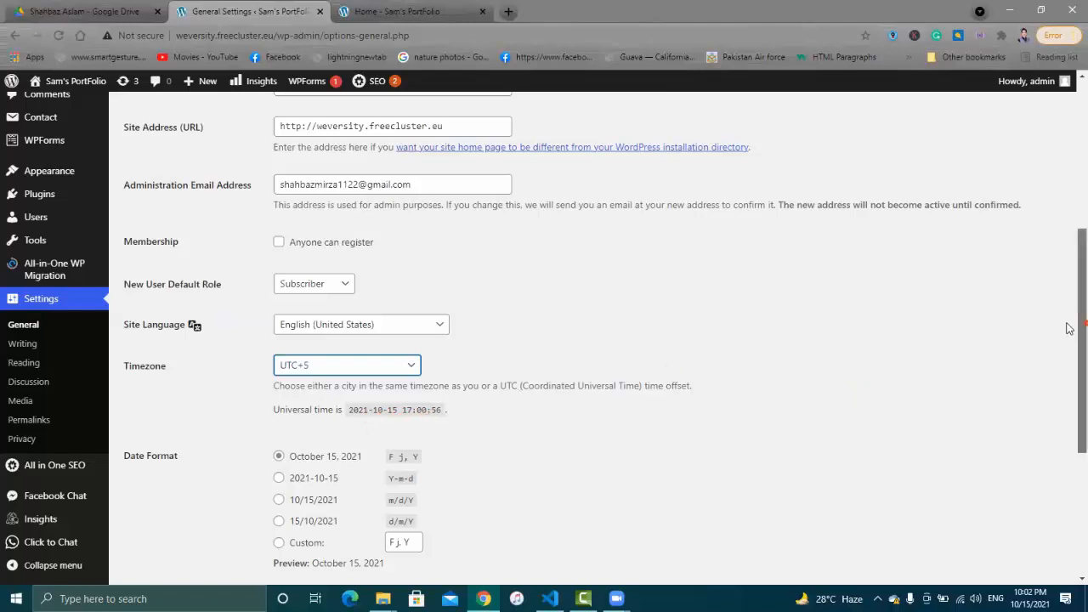
- Select the October 15, 2021 date format, try the 17:00 time format, and set the time format to 5:00 pm
scroll(1068, 369, "down", 2)
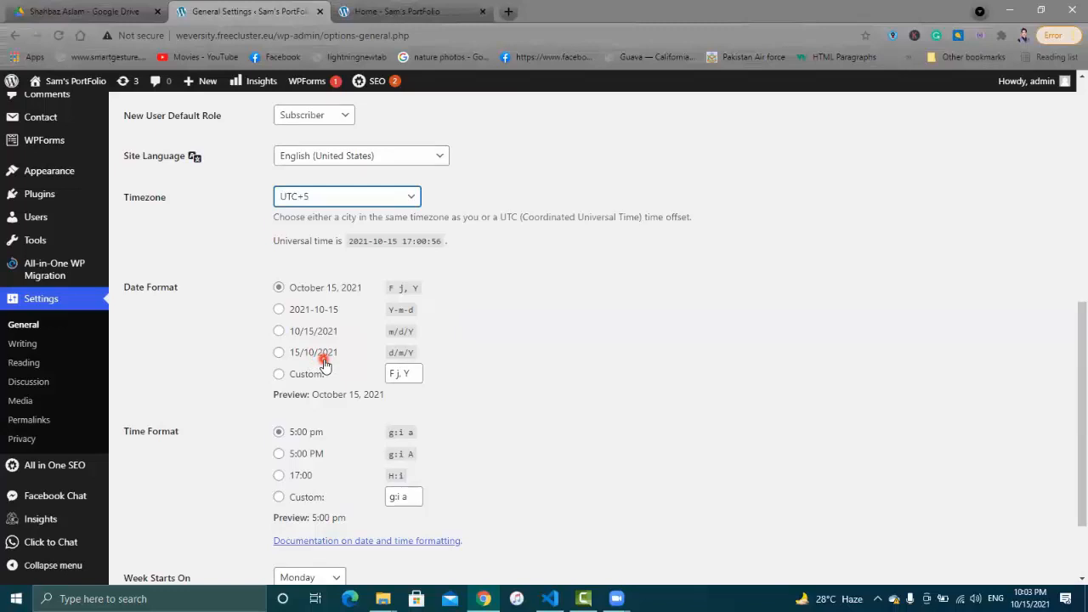
left_click(279, 290)
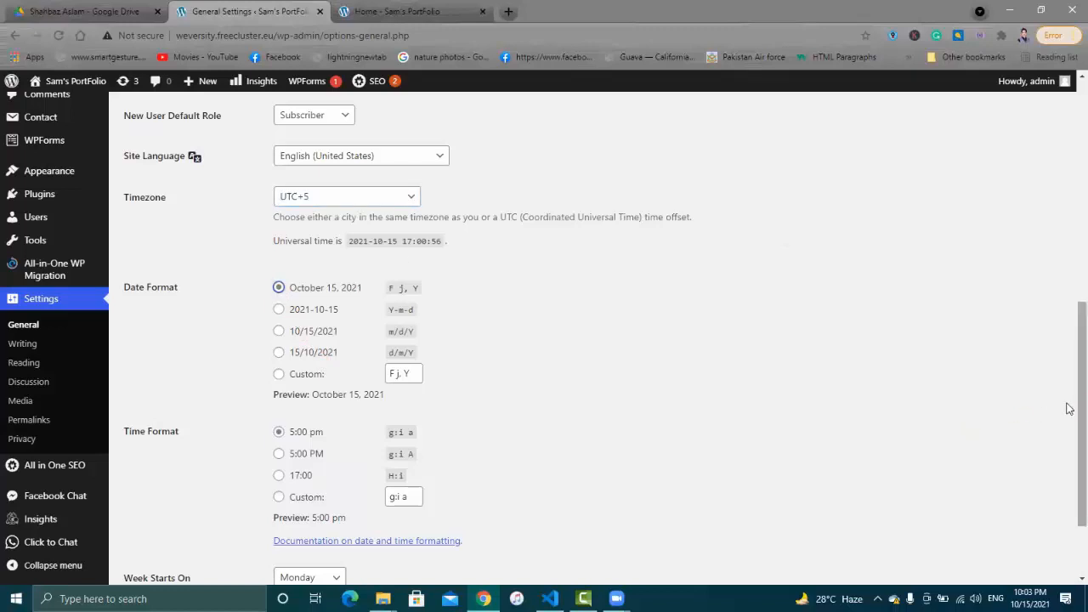
left_click_drag(1079, 408, 1079, 455)
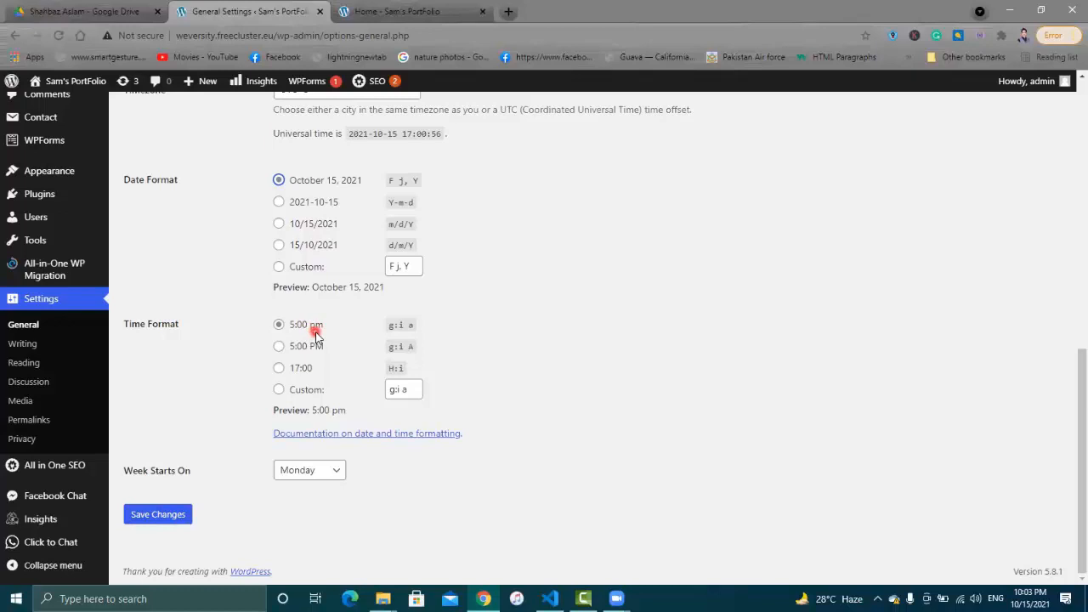
left_click(279, 372)
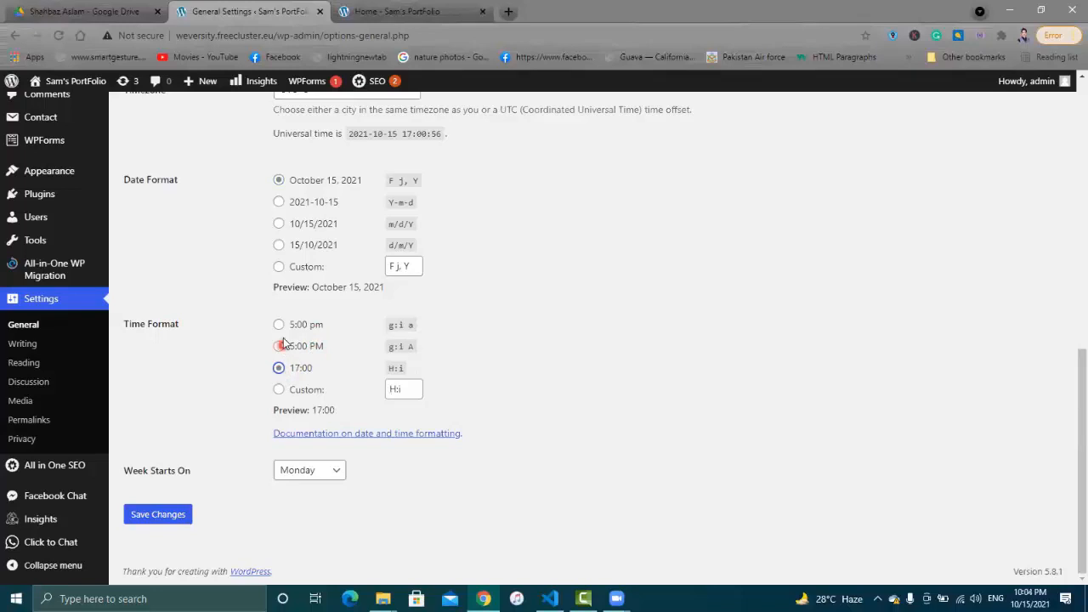
left_click(281, 329)
left_click(286, 370)
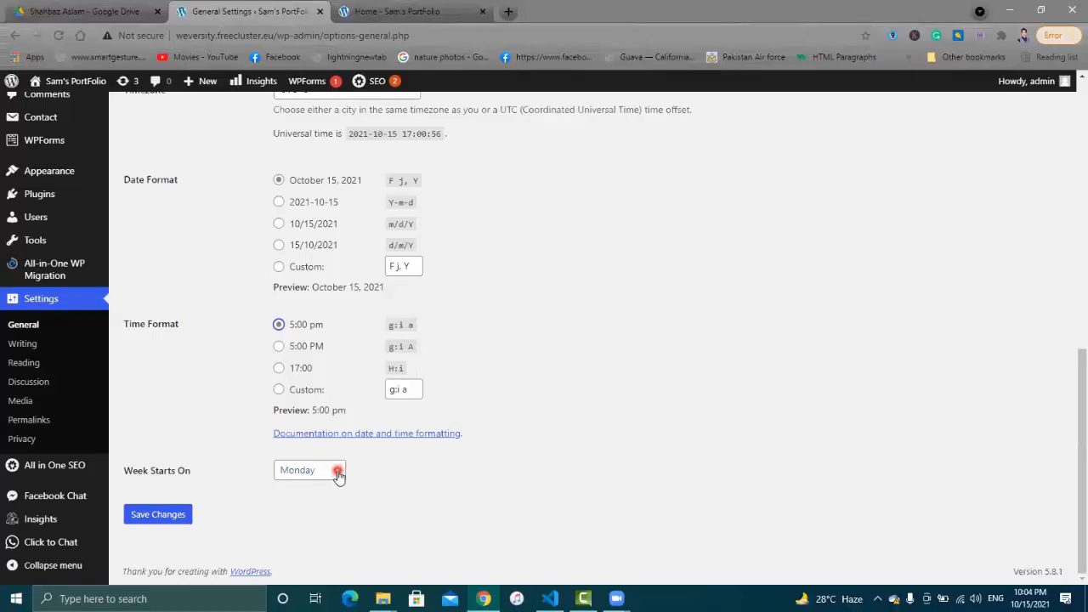
- Choose Monday as the day the week starts on and save the general settings
left_click(338, 473)
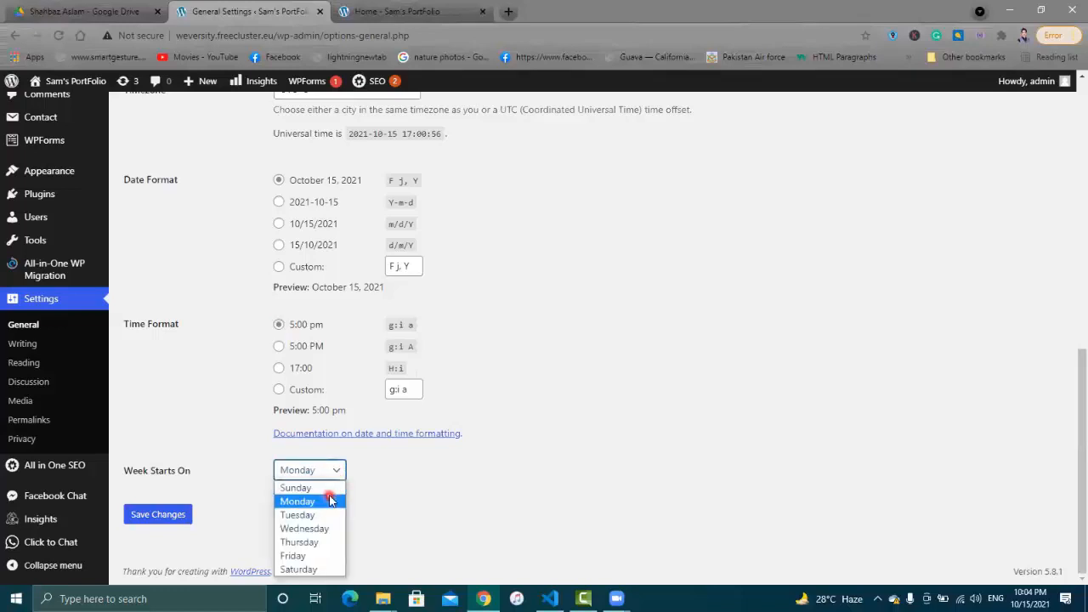
left_click(330, 502)
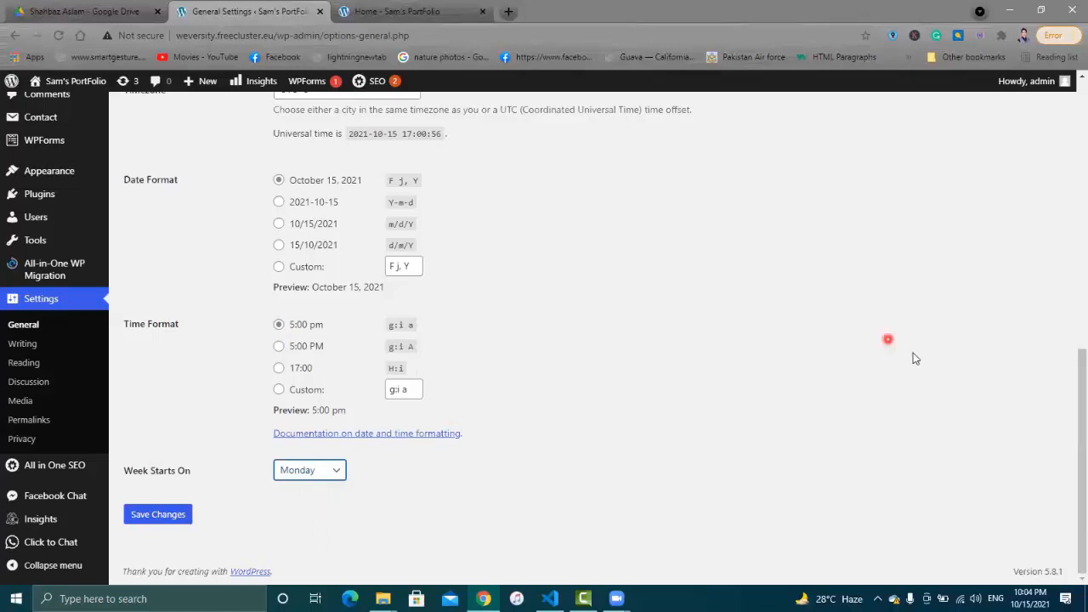
left_click_drag(1079, 409, 1079, 454)
left_click(158, 515)
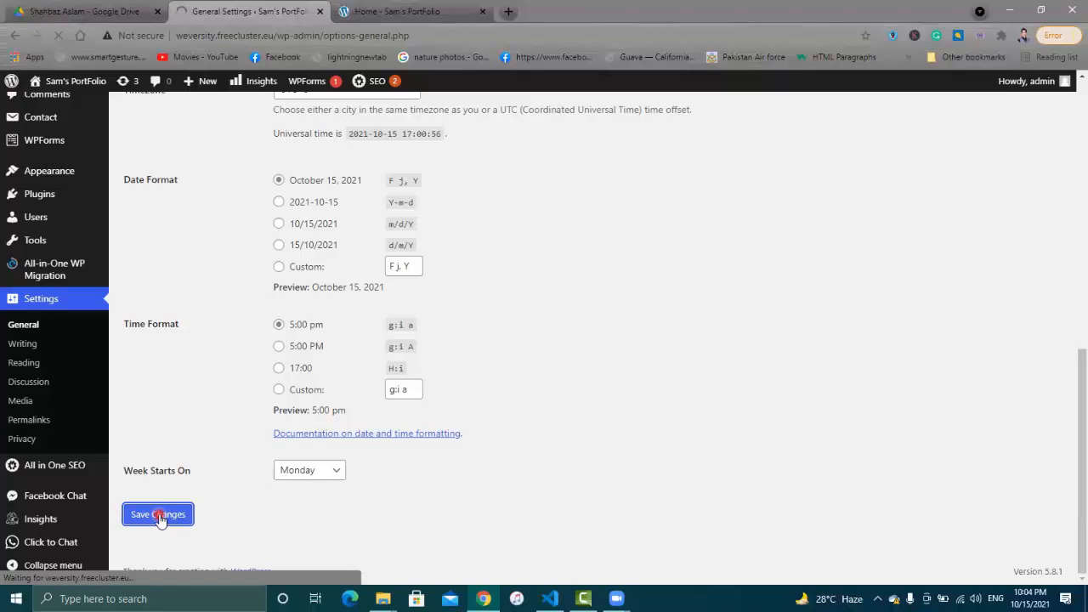
- Open the Writing settings, reloading the page once, and close the browser tab holding the public site
left_click(31, 343)
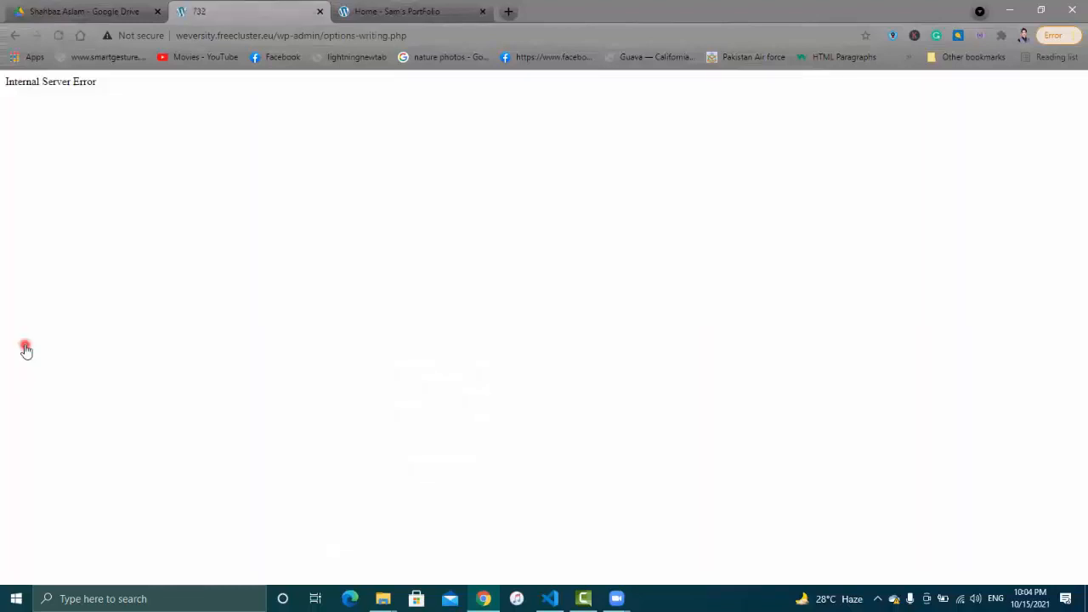
left_click(58, 36)
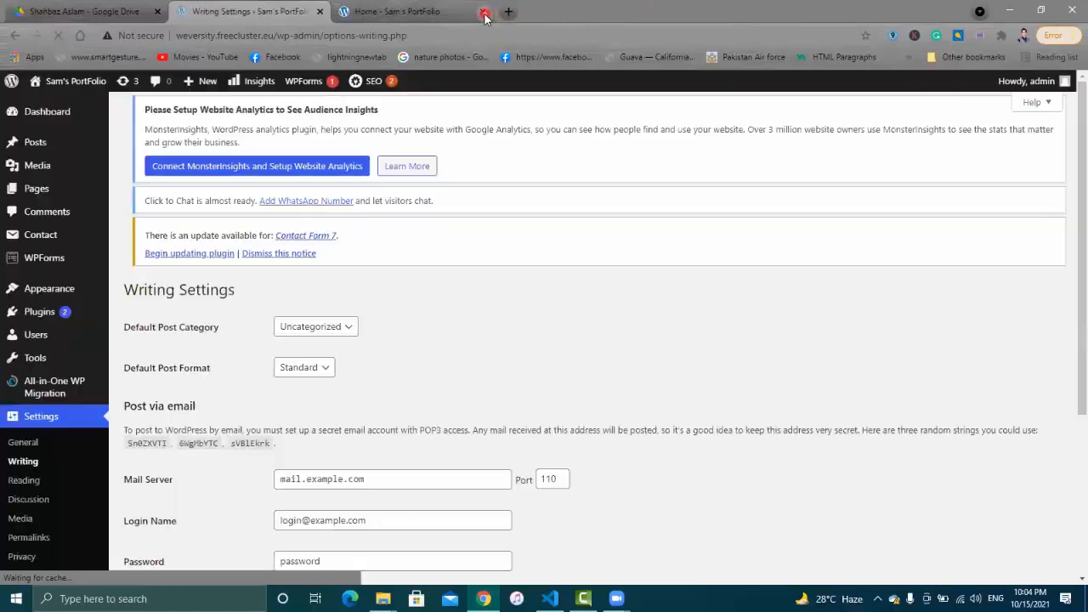
left_click(485, 14)
left_click(485, 230)
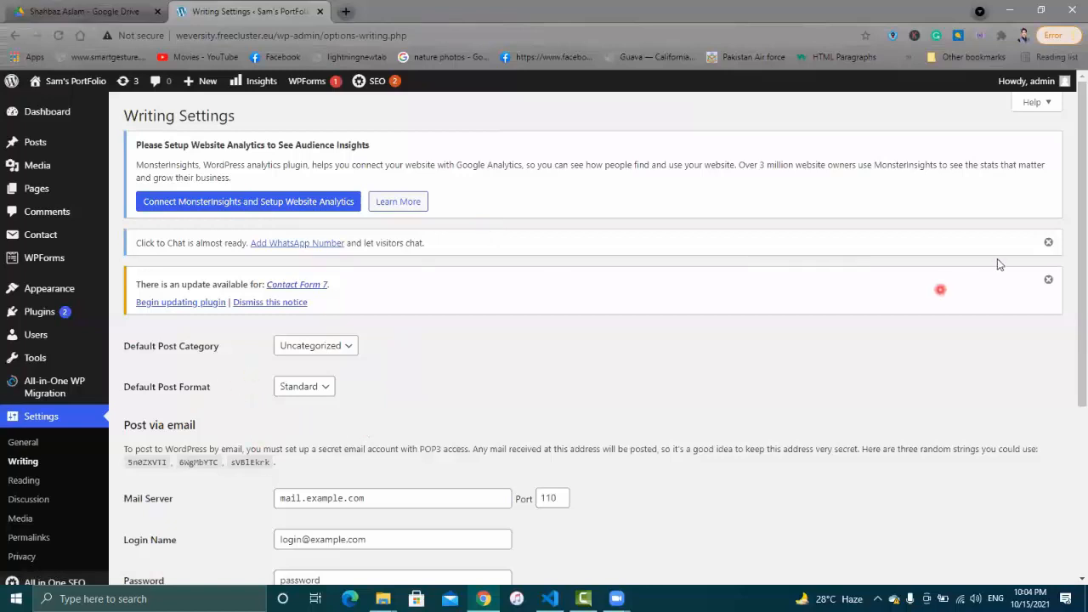
- Dismiss the Contact Form 7 update notice and the Click to Chat notice on the Writing settings page
left_click(1049, 280)
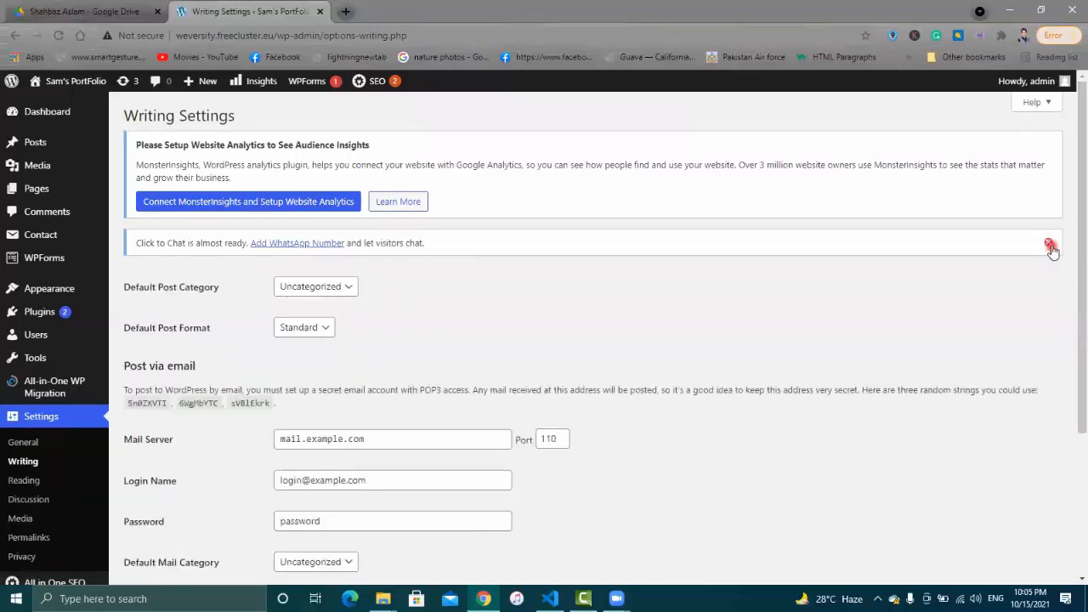
left_click(1048, 242)
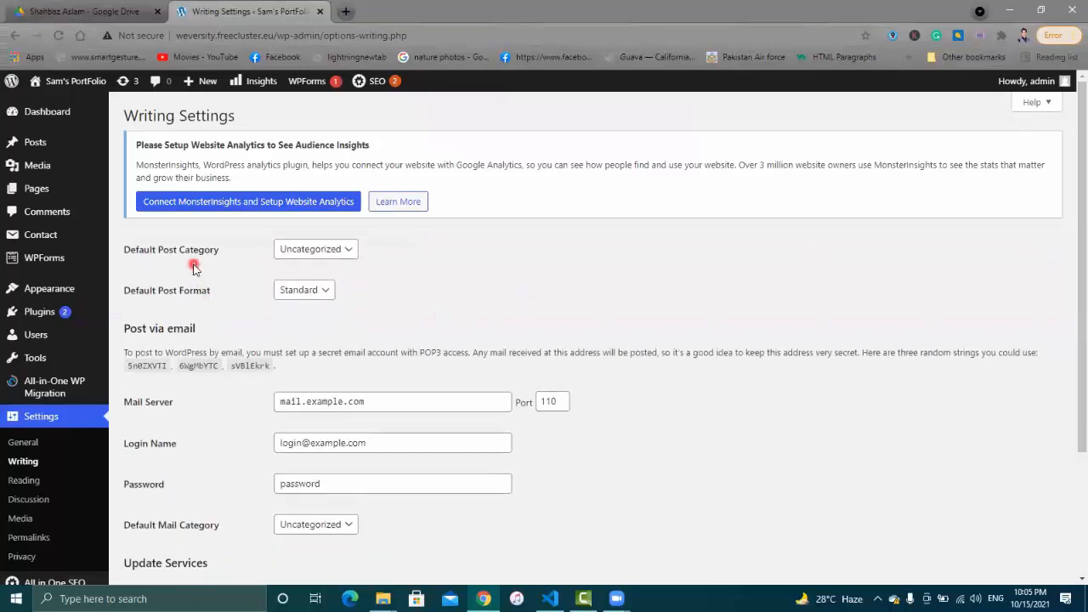
- Review the Default Post Category and Default Post Format choices, leaving them at Uncategorized and Standard
left_click(349, 251)
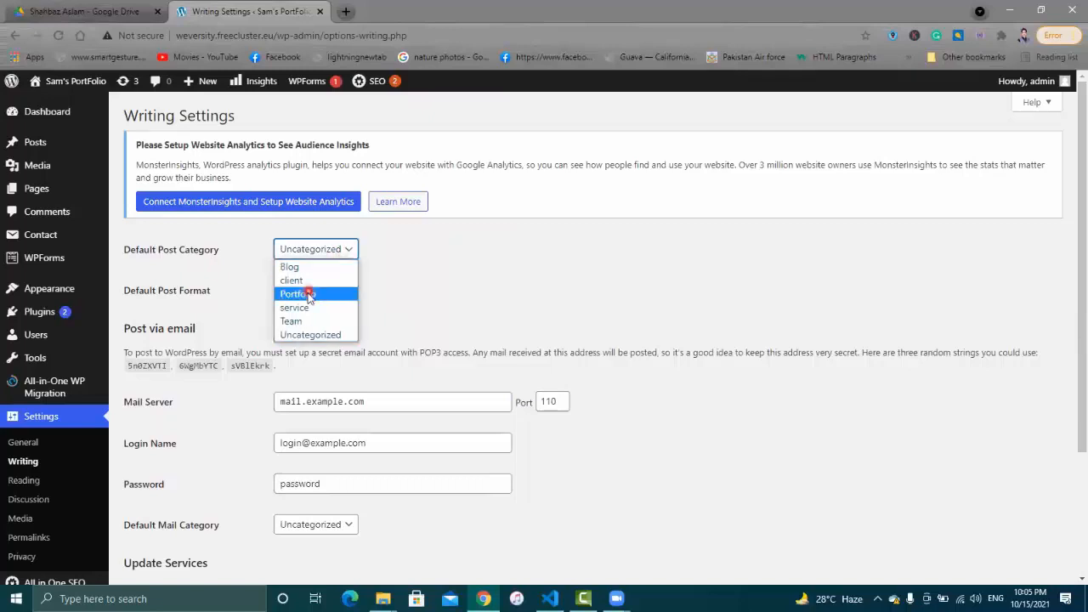
left_click(311, 335)
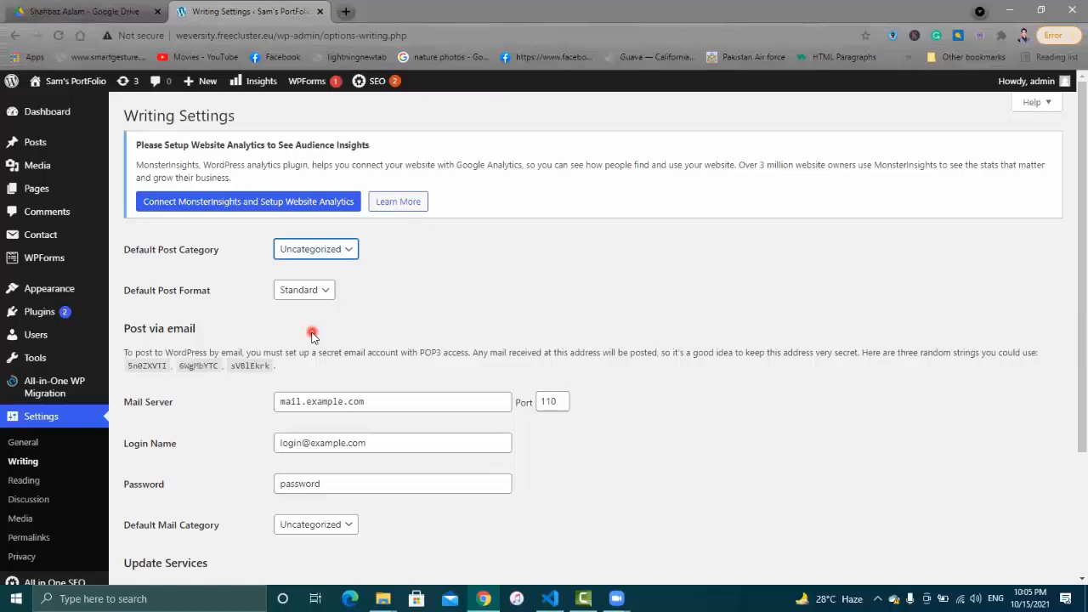
left_click(349, 250)
left_click(351, 252)
left_click(327, 292)
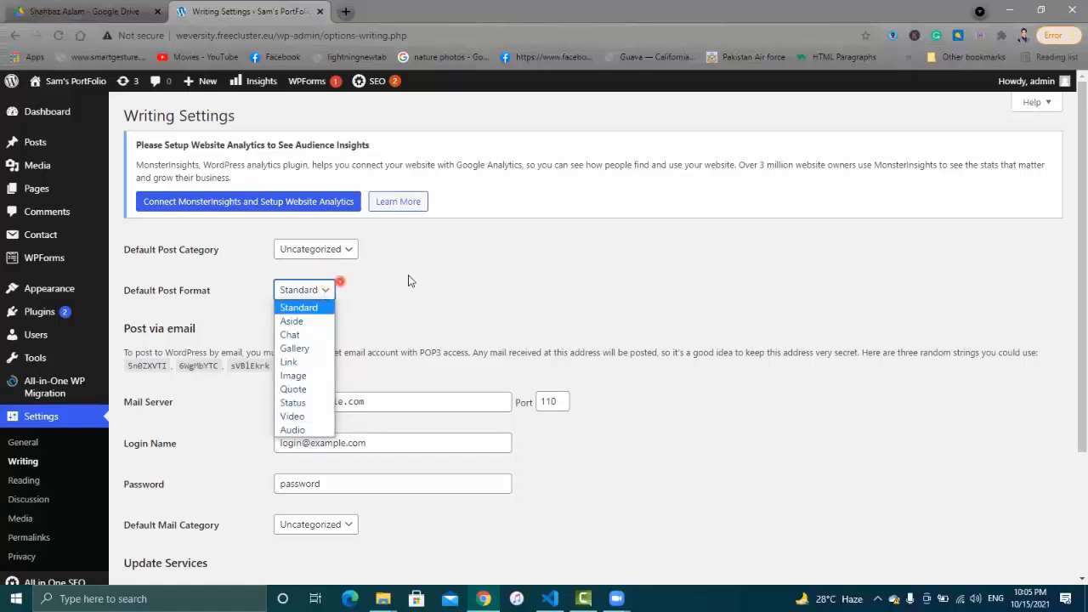
left_click(447, 280)
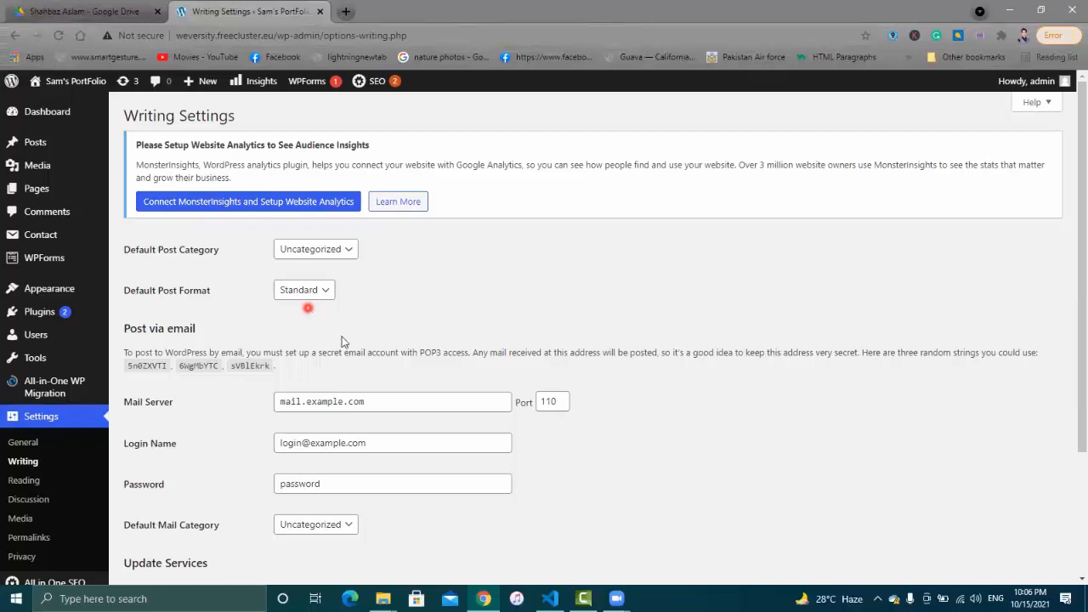
- Examine the Post via email login name and password fields and the Default Mail Category choices
left_click(417, 437)
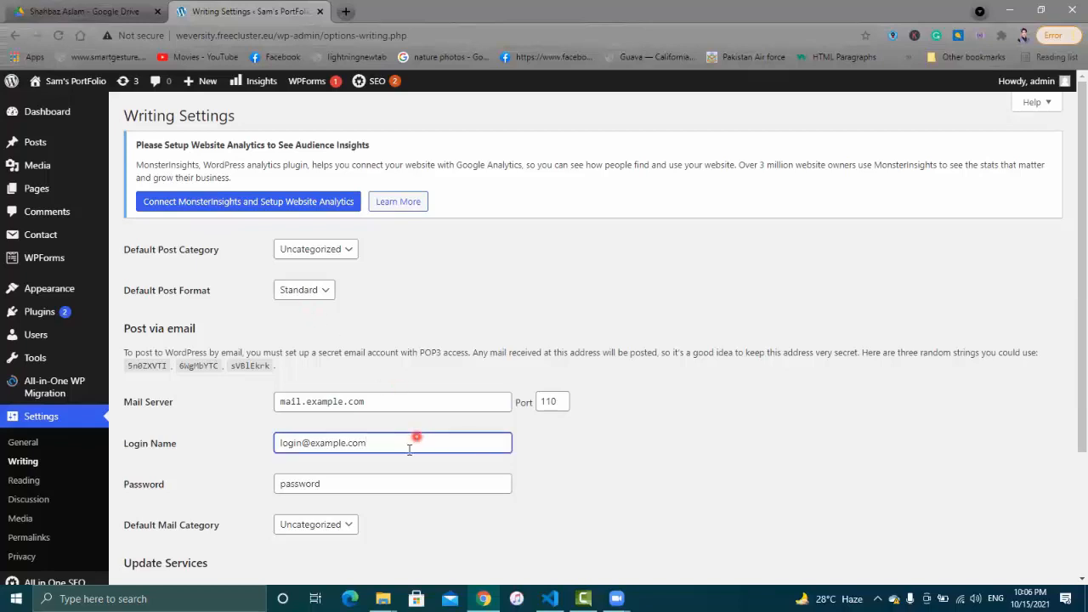
double_click(400, 484)
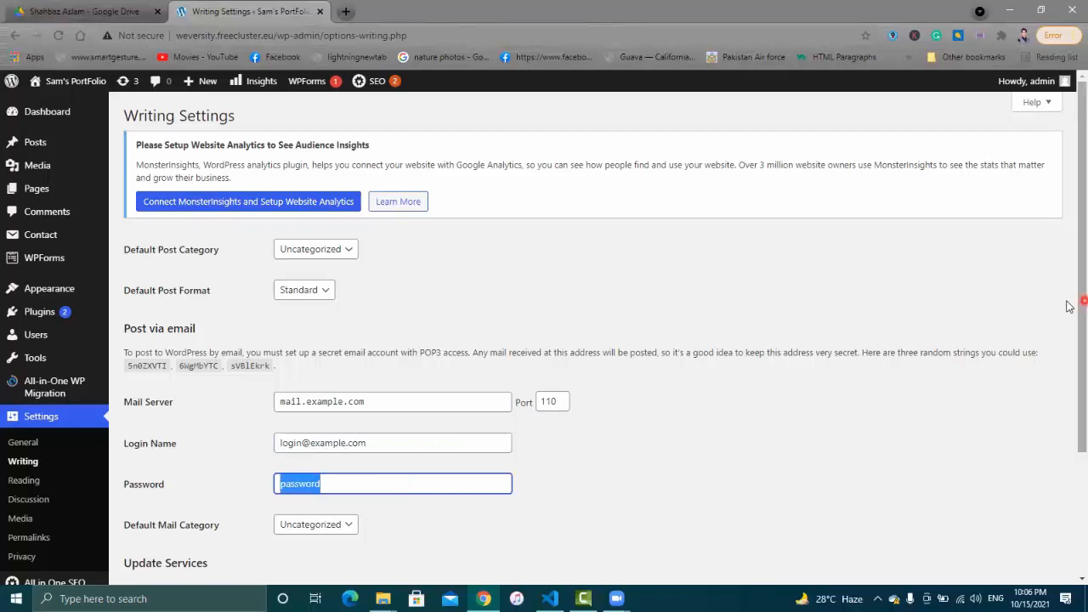
scroll(1069, 323, "down", 3)
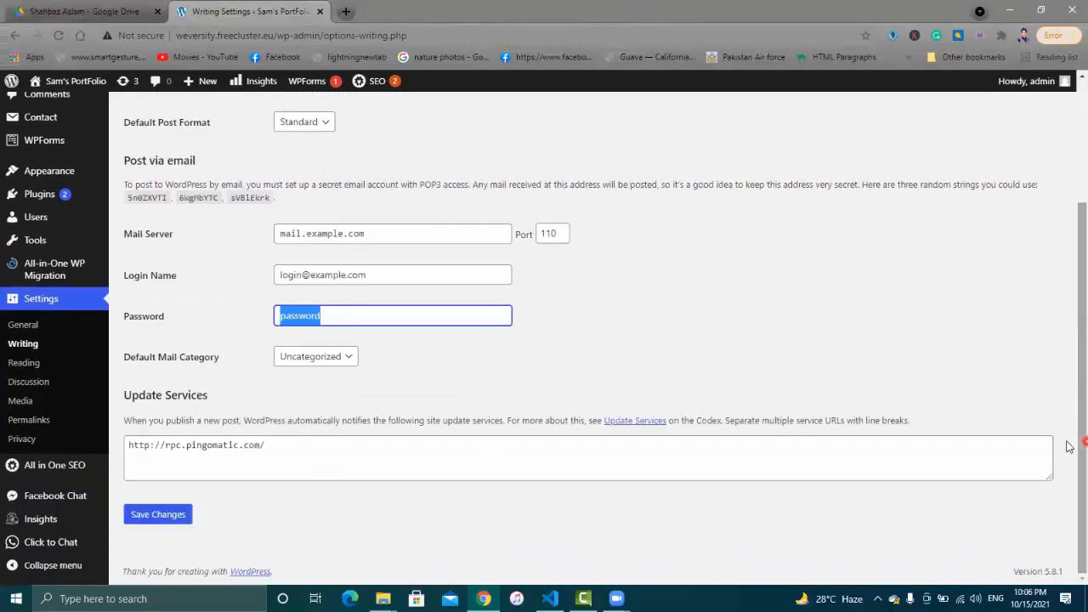
left_click(350, 357)
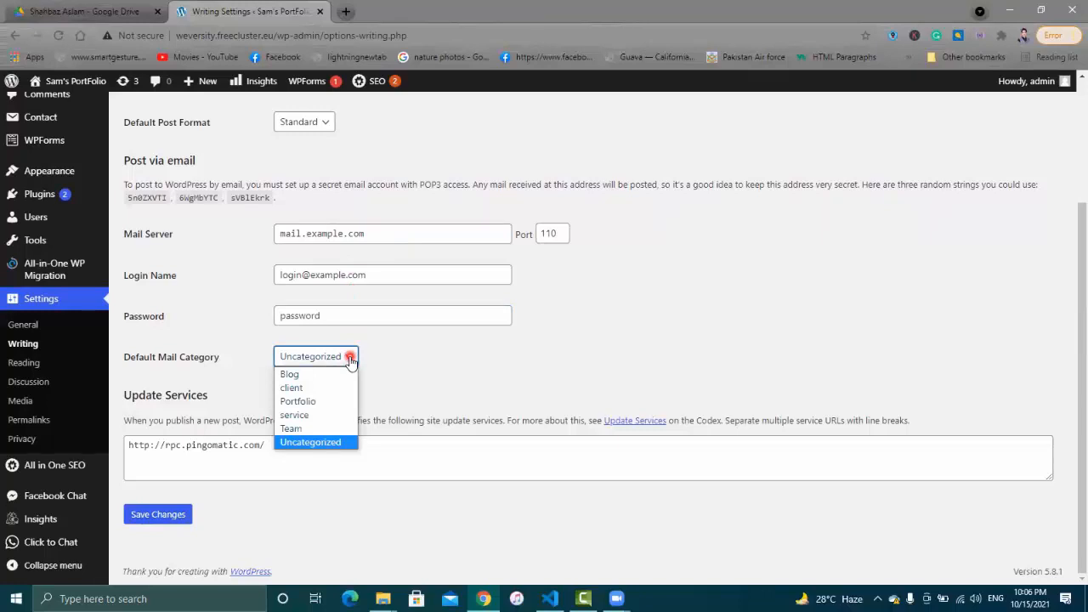
left_click(350, 359)
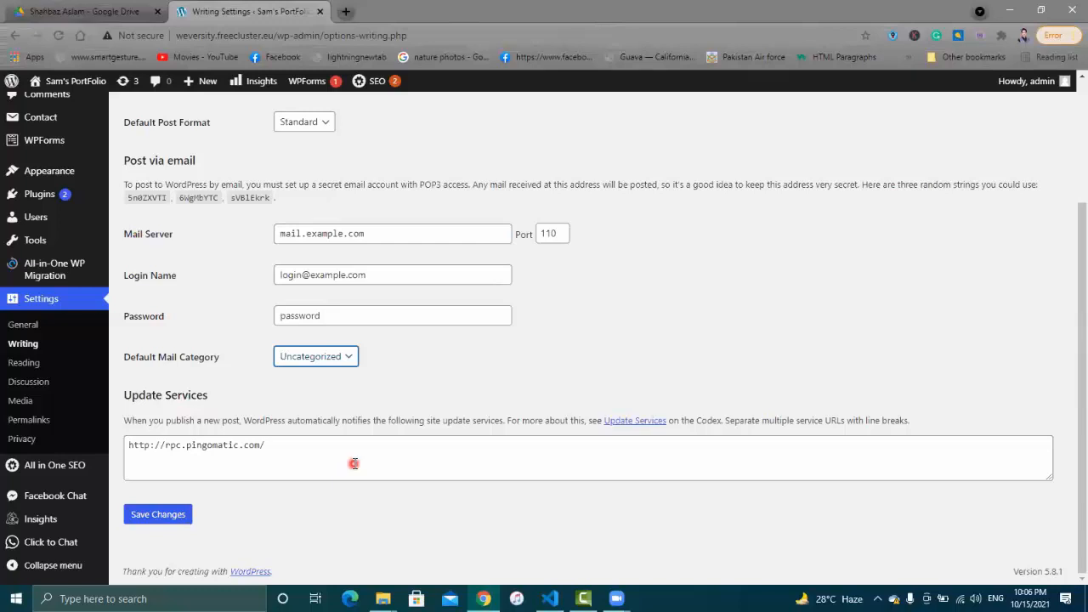
- Open the Reading settings and dismiss the Click to Chat and Contact Form 7 update notices there
left_click(23, 363)
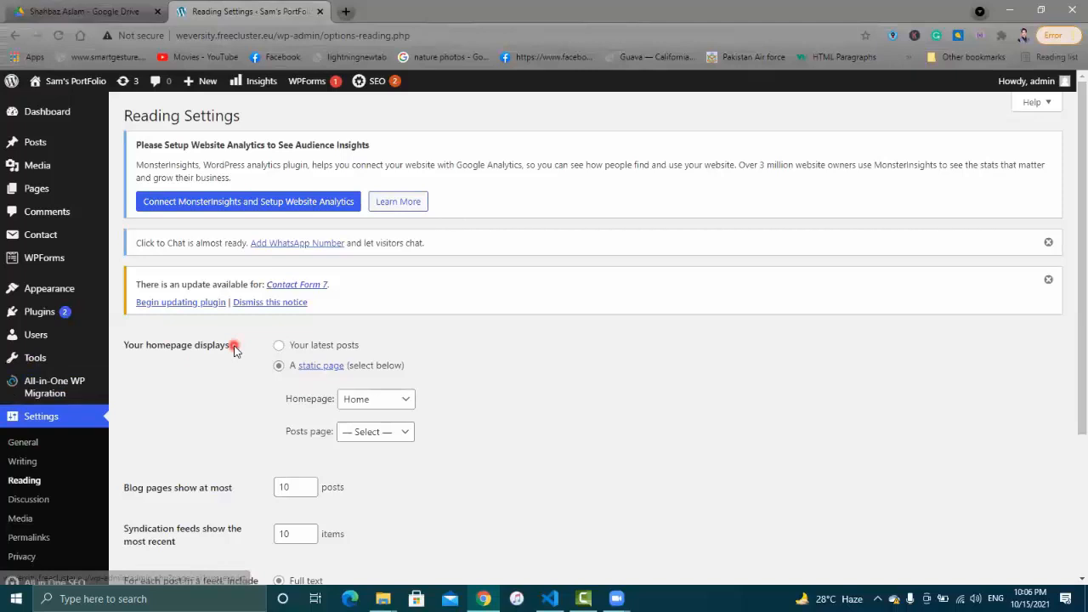
left_click(1048, 243)
left_click(1048, 243)
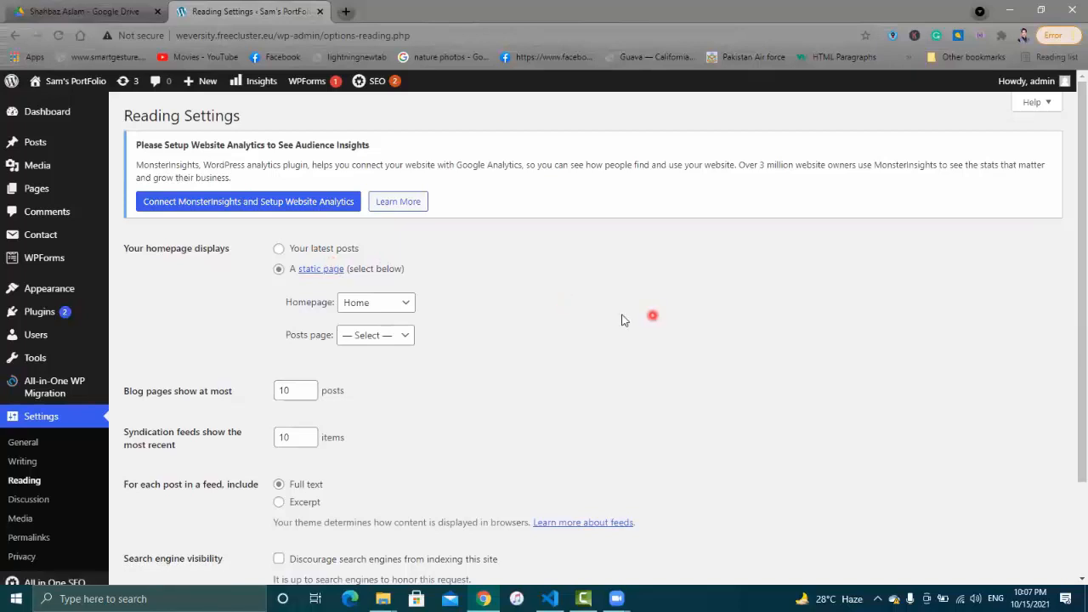
- Review the pages offered for the static Homepage and for the Posts page without changing either selection
left_click(397, 303)
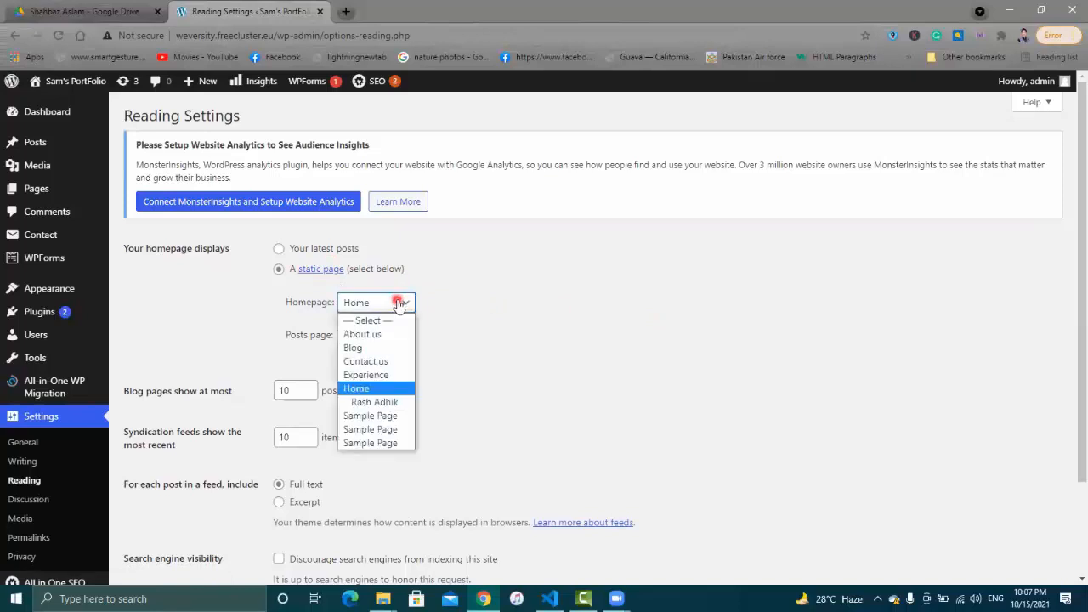
left_click(399, 303)
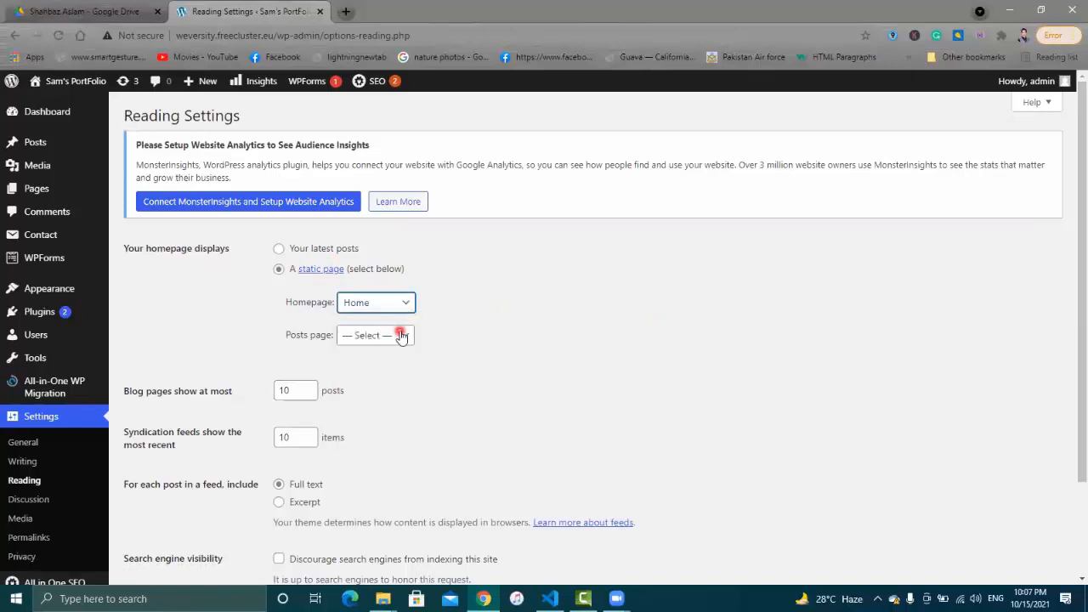
left_click(401, 336)
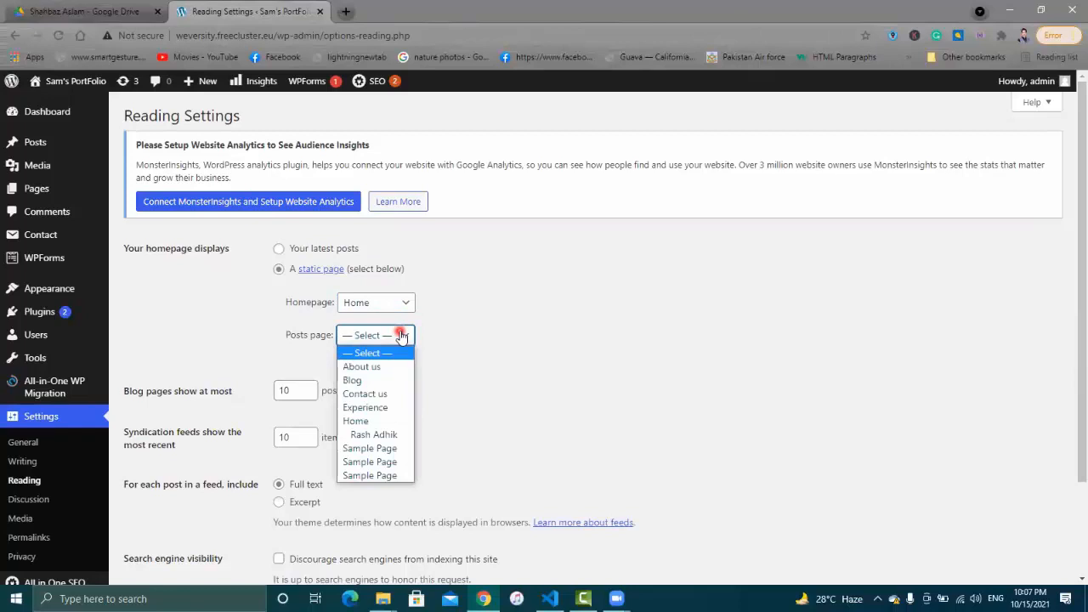
left_click(401, 337)
left_click(398, 334)
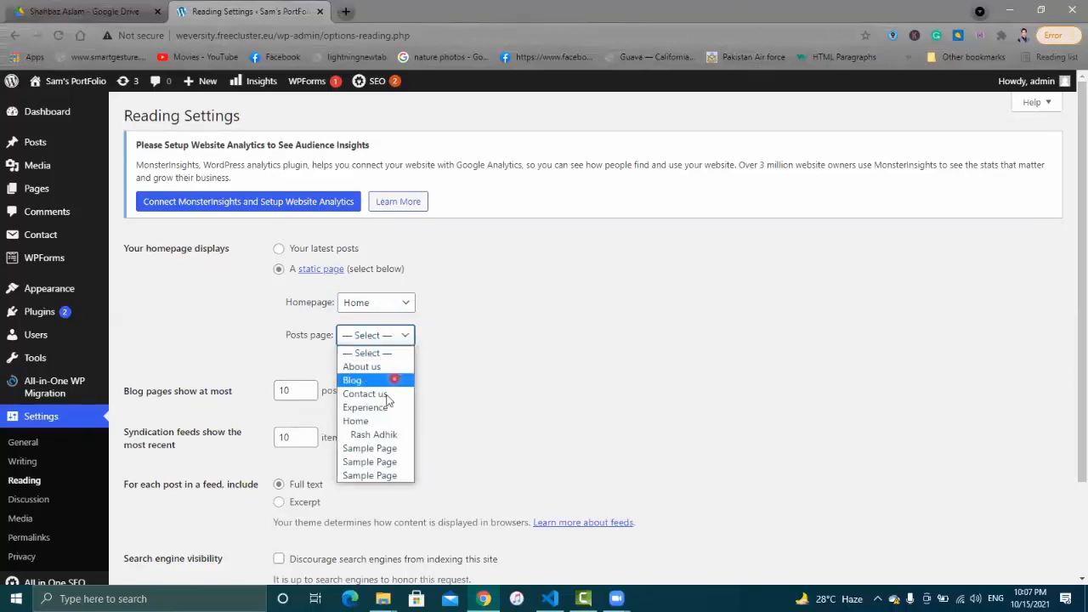
left_click(513, 391)
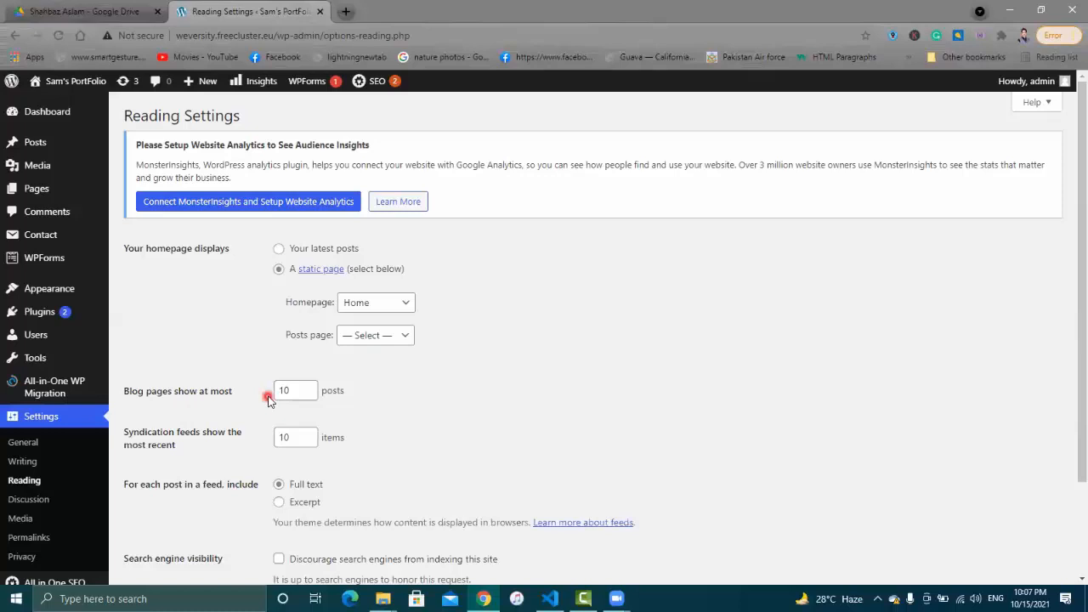
- Try raising the maximum number of posts shown on blog pages and bring it back to 10
left_click(314, 388)
left_click(314, 388)
left_click(314, 388)
left_click(313, 388)
left_click(314, 387)
left_click(313, 397)
left_click(313, 396)
left_click(314, 396)
left_click(313, 396)
left_click(314, 396)
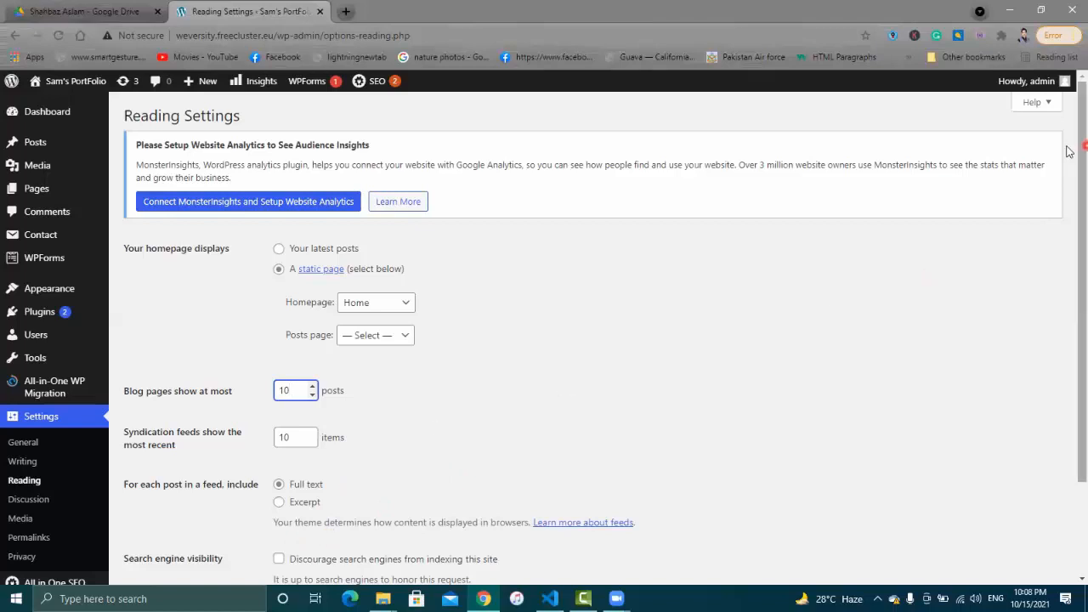
- Try the option that discourages search engines from indexing this site, leaving it disabled
scroll(765, 322, "down", 2)
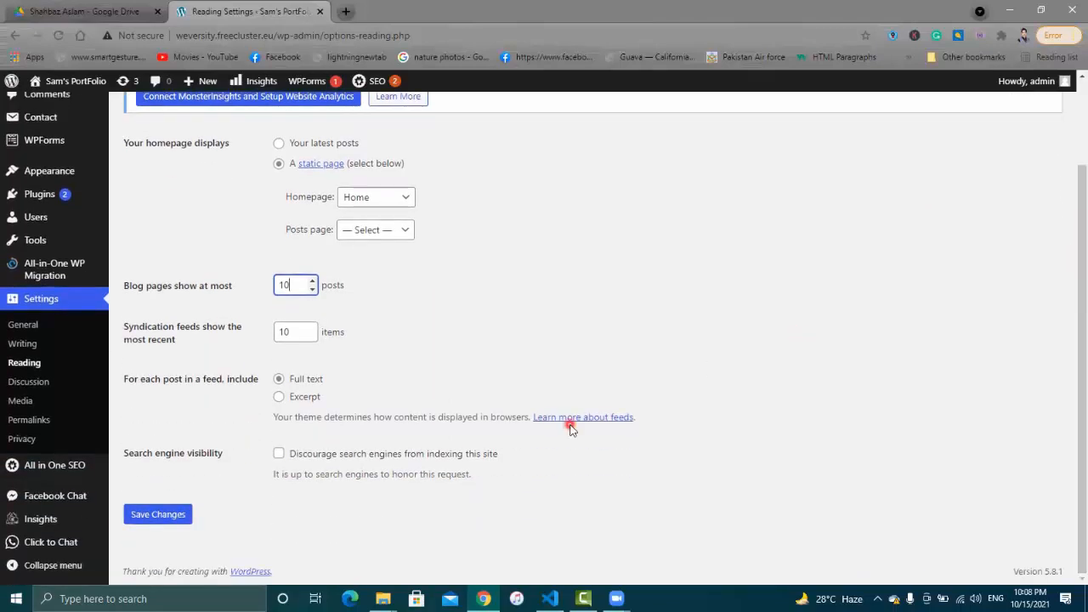
left_click(280, 455)
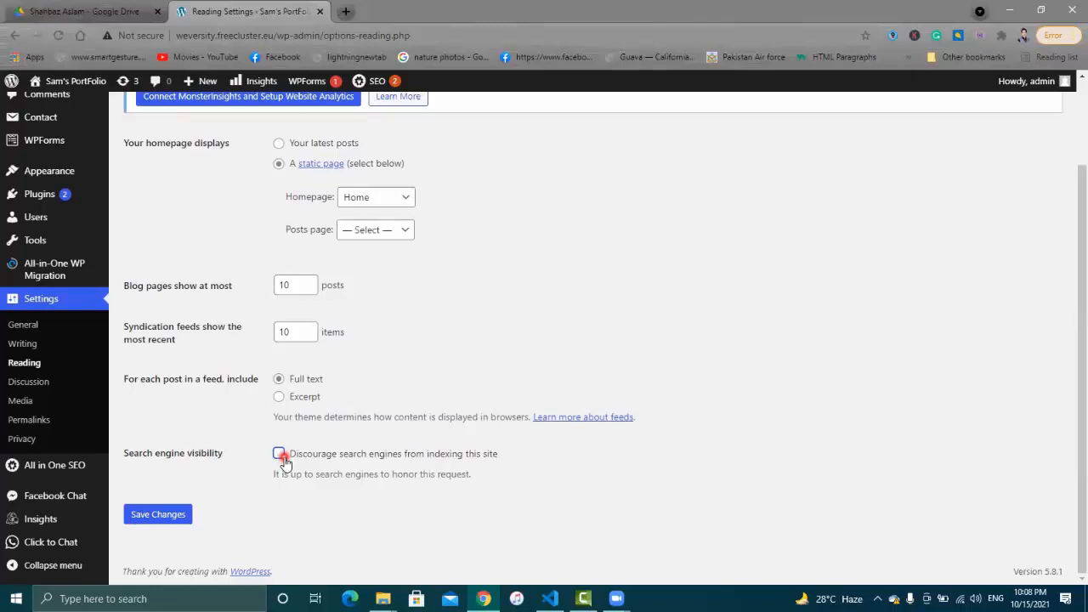
left_click(280, 454)
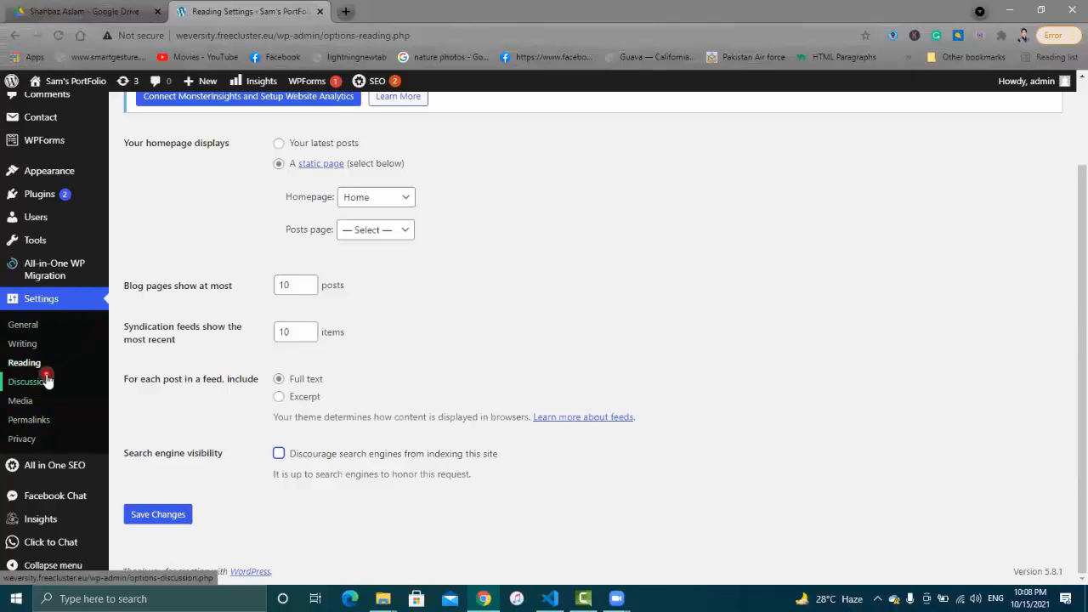
- Open the Discussion settings and dismiss the Click to Chat and Contact Form 7 update notices
left_click(37, 389)
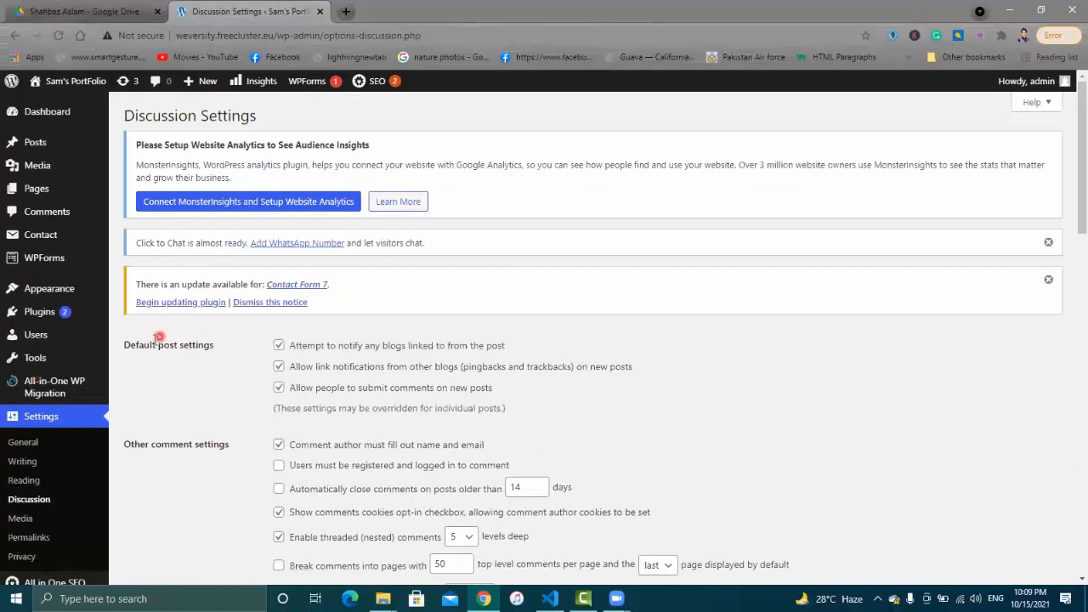
left_click(1050, 245)
left_click(1050, 245)
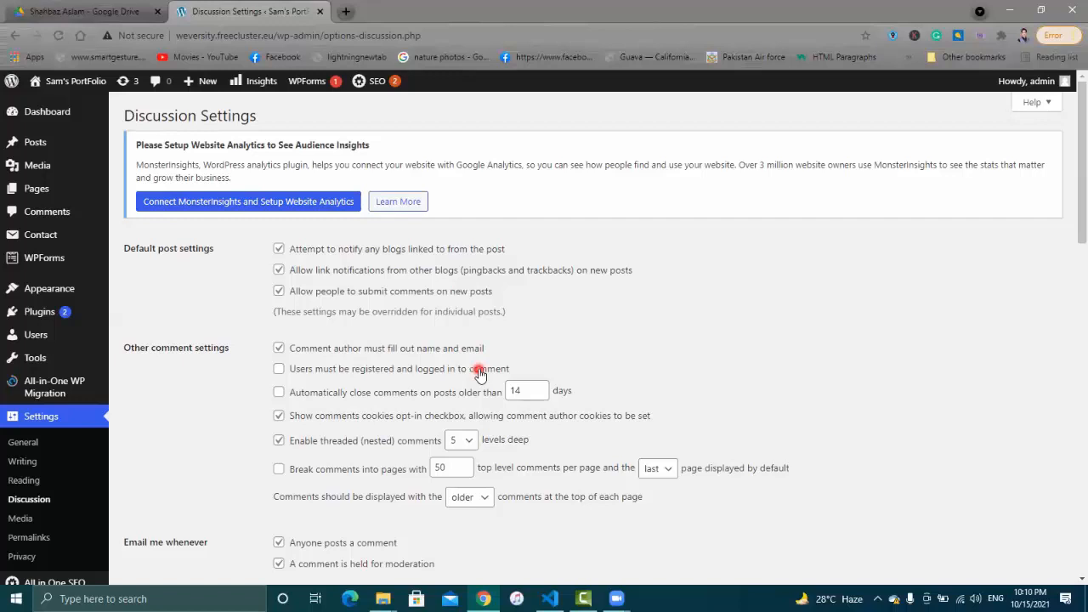
- Require users to be registered and logged in to comment, and set the age for automatically closing comments to 15 days
left_click(278, 369)
left_click(280, 416)
left_click(279, 417)
left_click(543, 391)
left_click(544, 387)
left_click(543, 387)
- Try toggling comment pagination and the held-for-moderation email, leaving pagination disabled and the email enabled
left_click(278, 469)
left_click(280, 474)
left_click(279, 472)
scroll(483, 502, "down", 3)
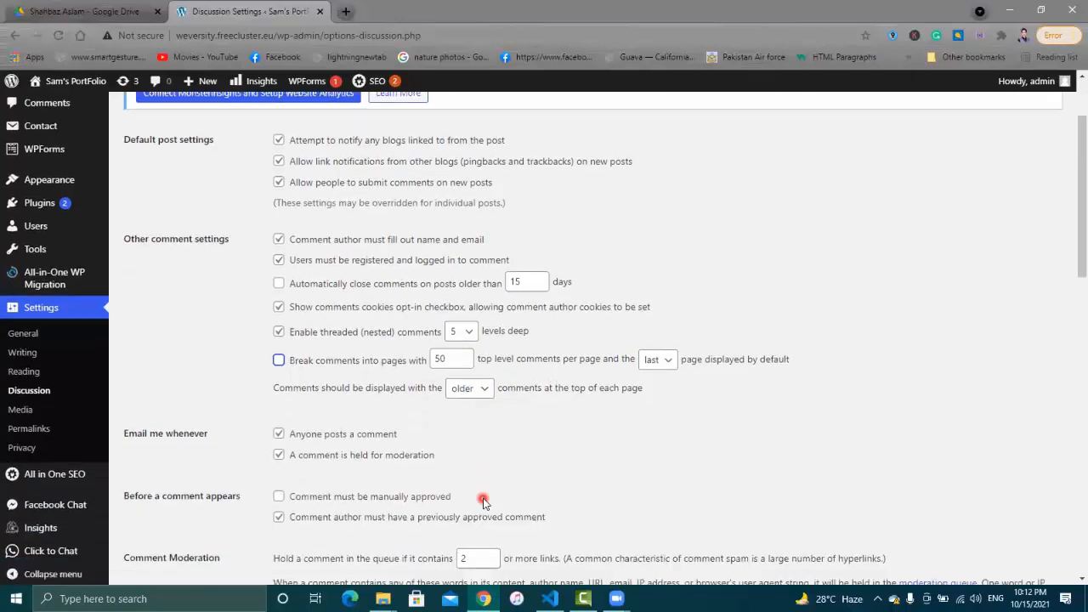
scroll(483, 501, "down", 4)
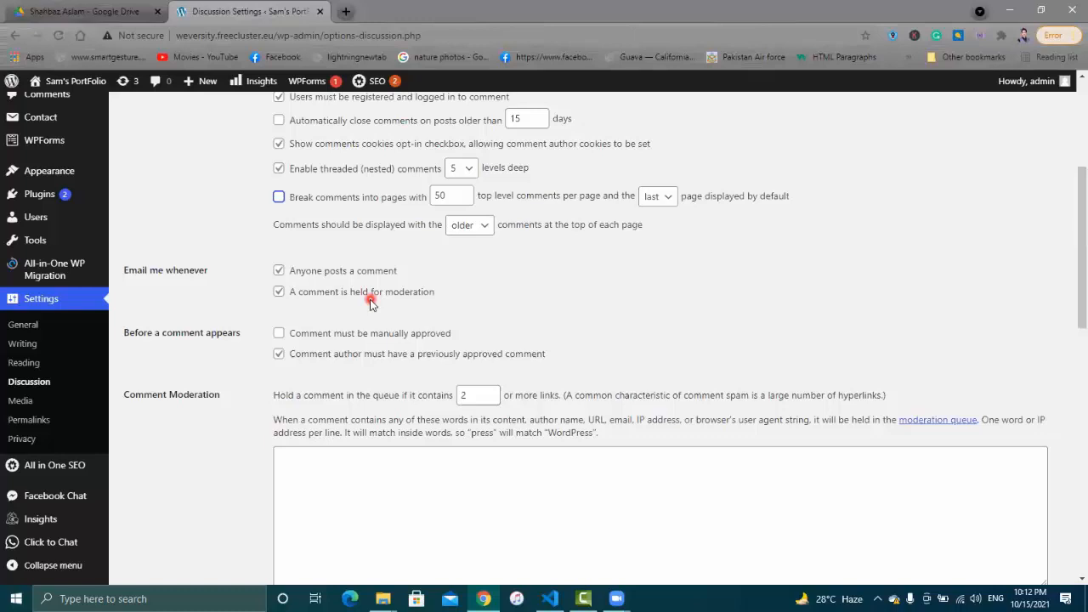
left_click(279, 292)
left_click(308, 295)
left_click(279, 292)
left_click(277, 350)
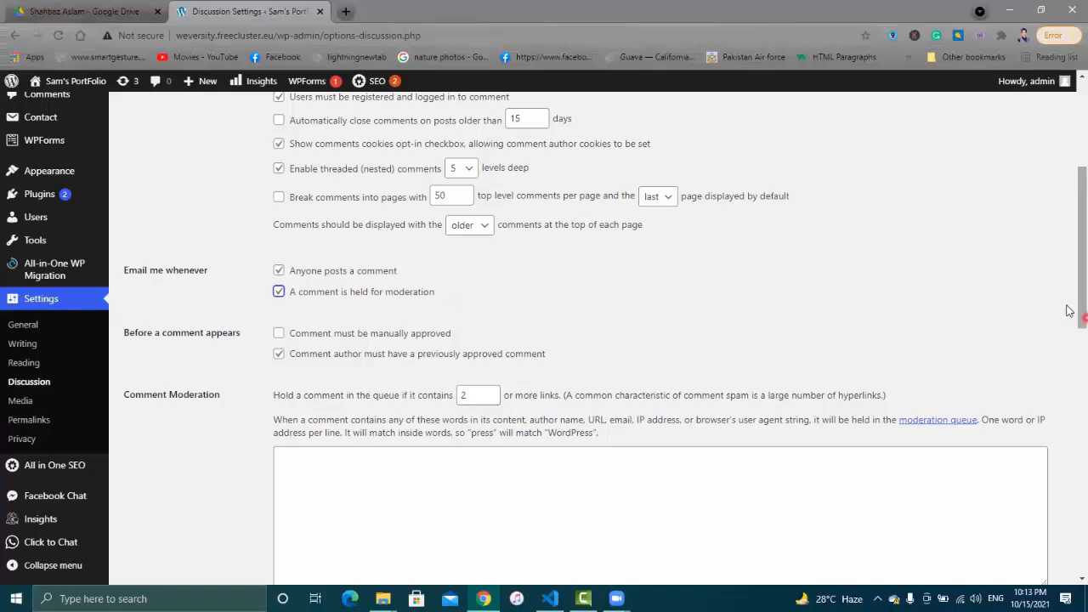
- Review the moderation, disallowed keys and avatar settings, and view the live site in a new tab before returning to Discussion settings
scroll(1069, 471, "down", 3)
scroll(1069, 459, "down", 4)
scroll(1068, 416, "up", 4)
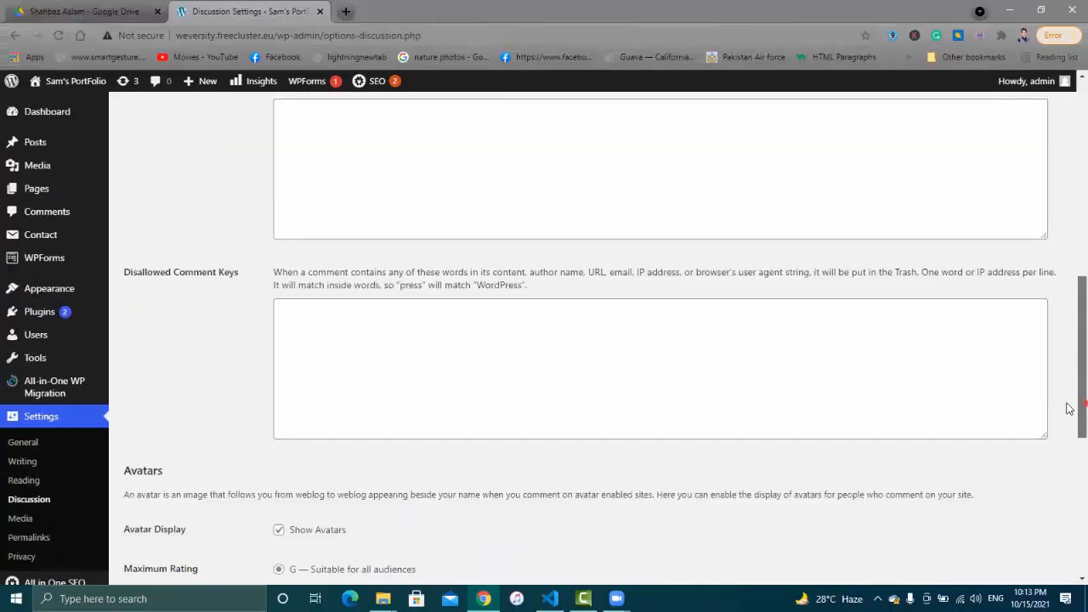
scroll(1069, 392, "down", 3)
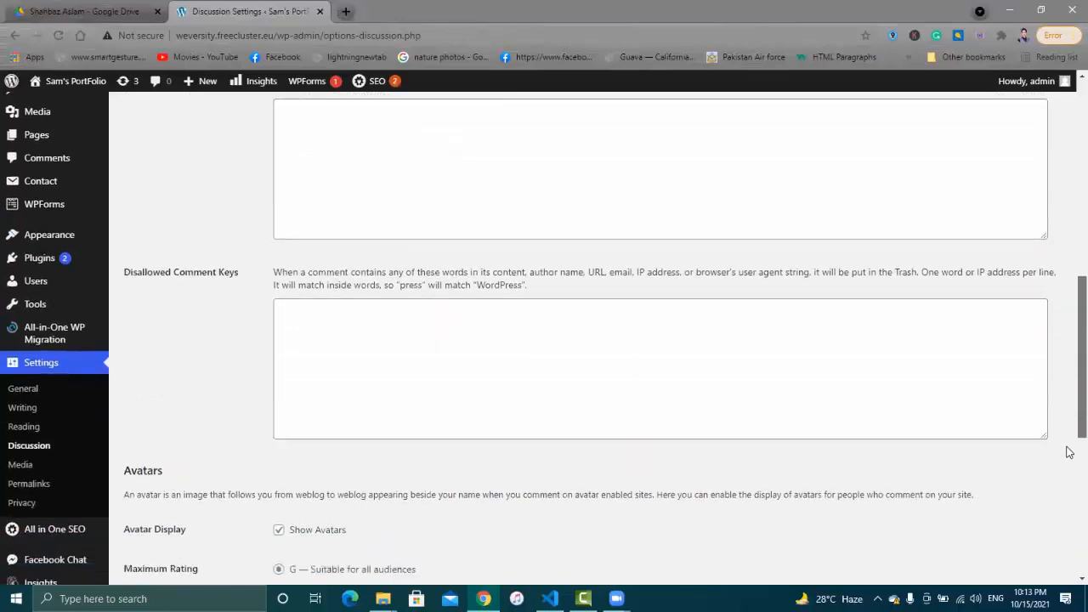
mouse_move(1081, 480)
left_mouse_down()
mouse_move(1081, 500)
mouse_move(1068, 498)
mouse_move(1068, 473)
left_mouse_up()
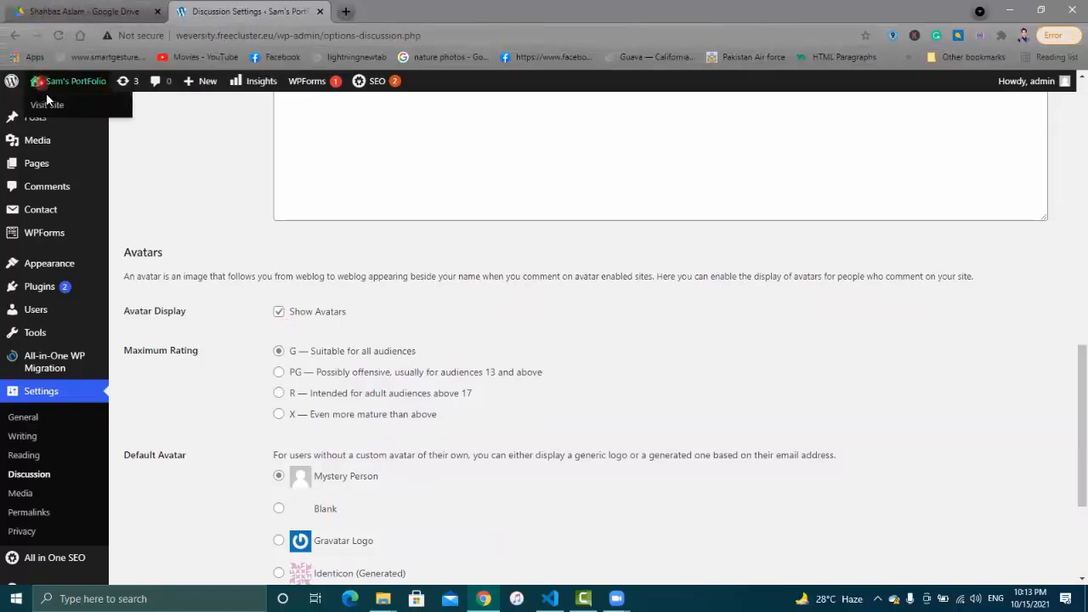
right_click(47, 100)
left_click(66, 108)
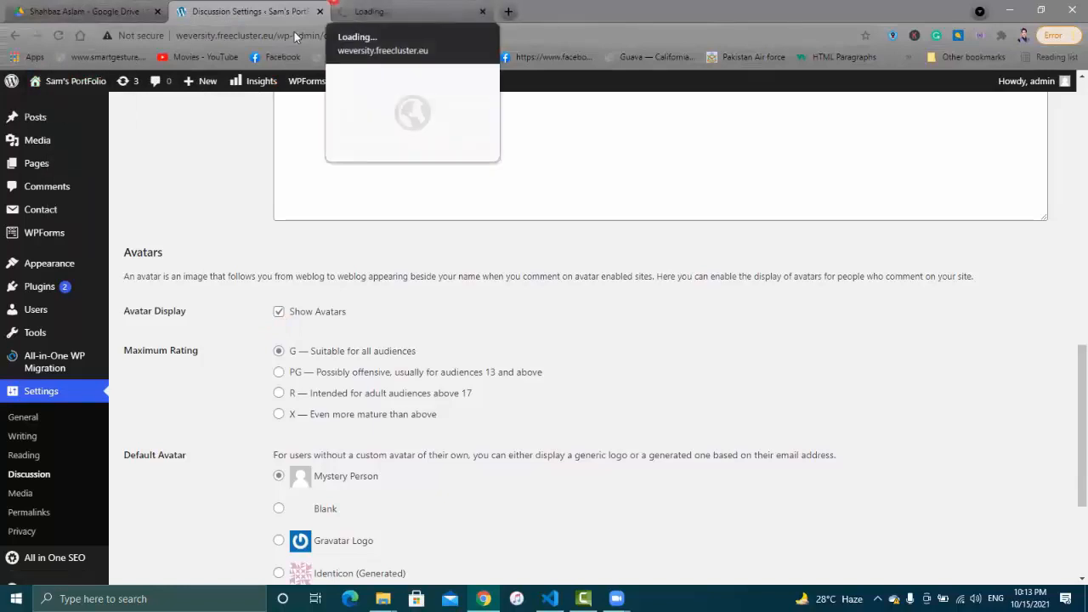
left_click(387, 10)
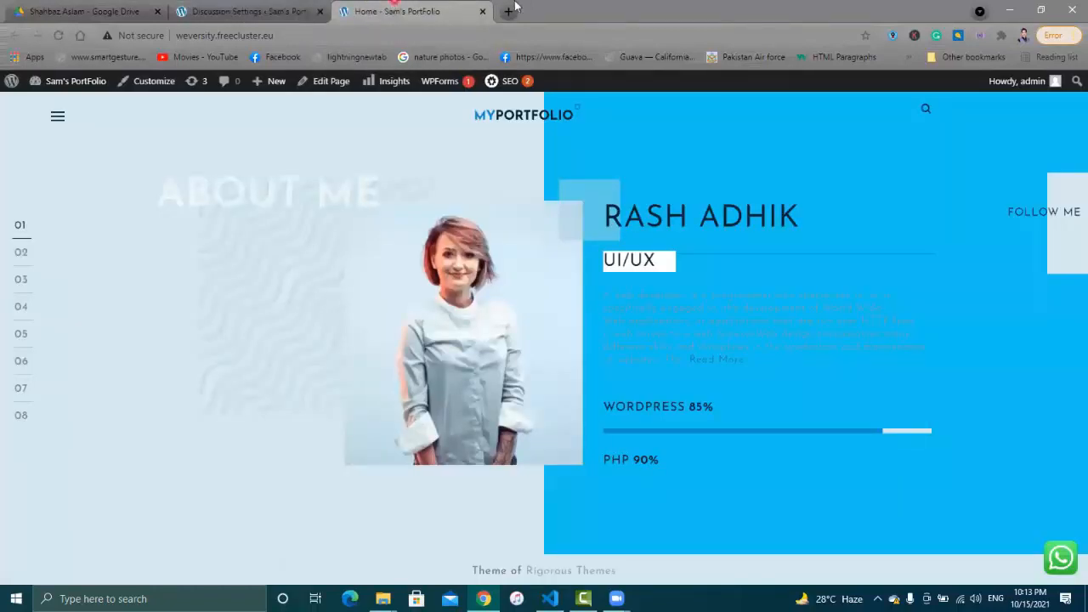
mouse_move(1056, 87)
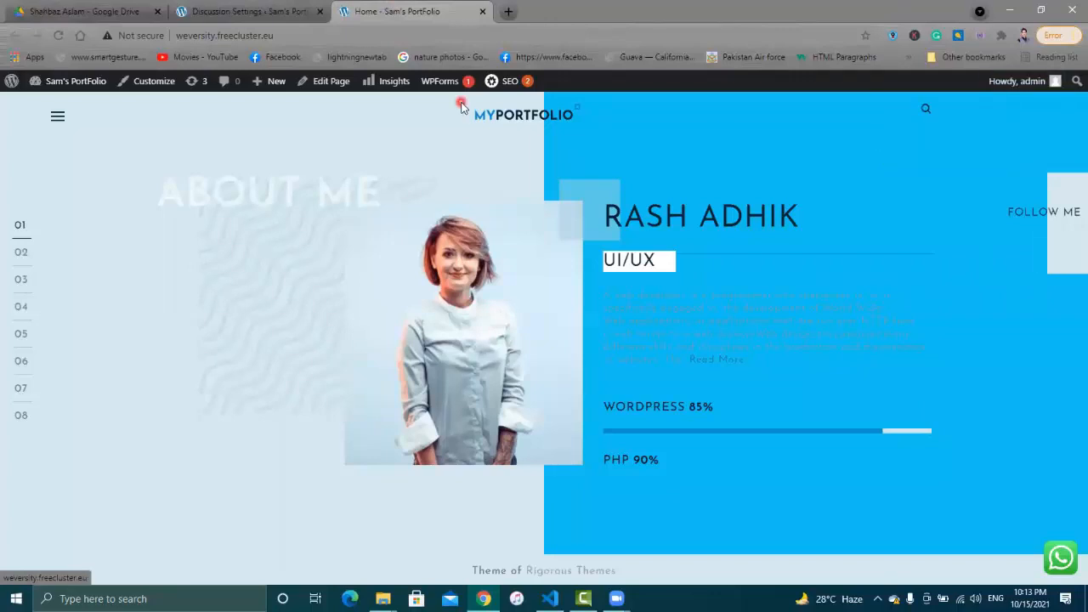
left_click(280, 9)
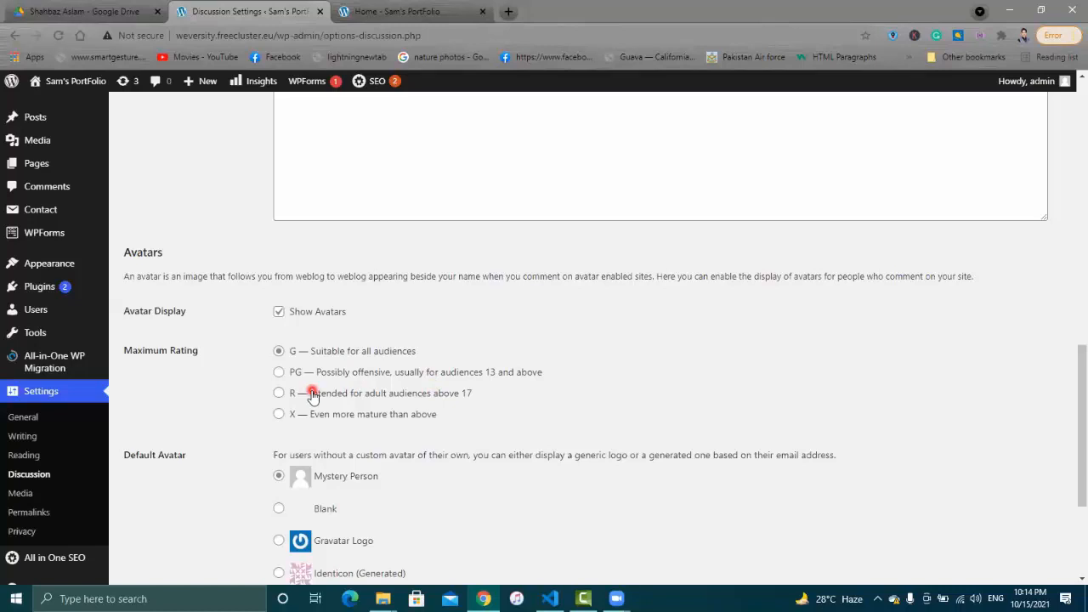
- Choose Gravatar Logo as the default avatar for users without a custom one
scroll(313, 395, "down", 3)
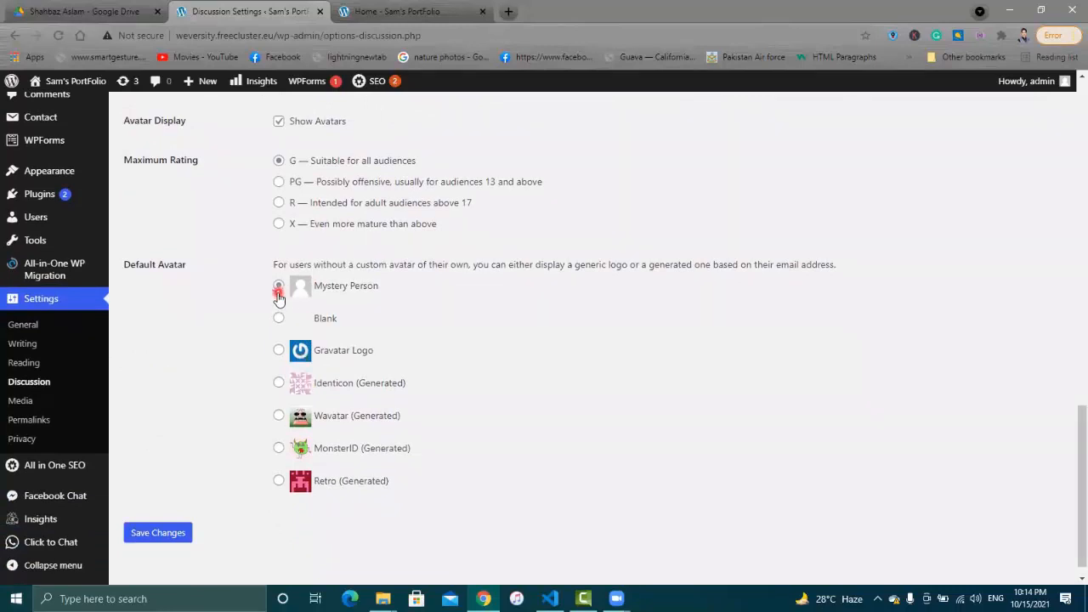
left_click(279, 318)
left_click(285, 351)
- Open the Media settings and review the image sizes and upload options, leaving thumbnail cropping enabled
left_click(25, 403)
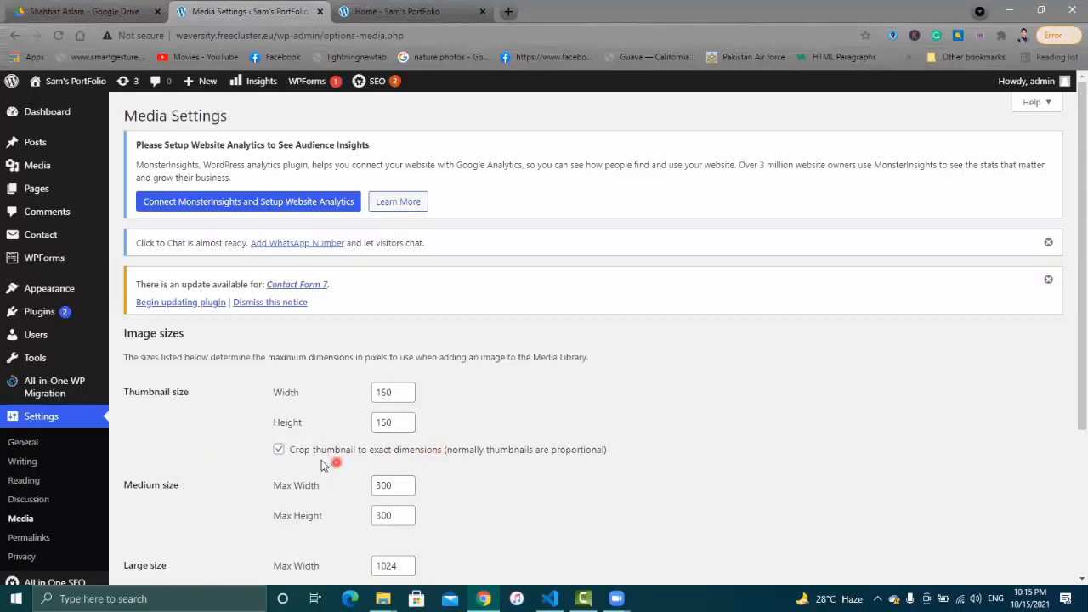
left_click(279, 451)
left_click(279, 451)
left_click_drag(1072, 325, 1069, 483)
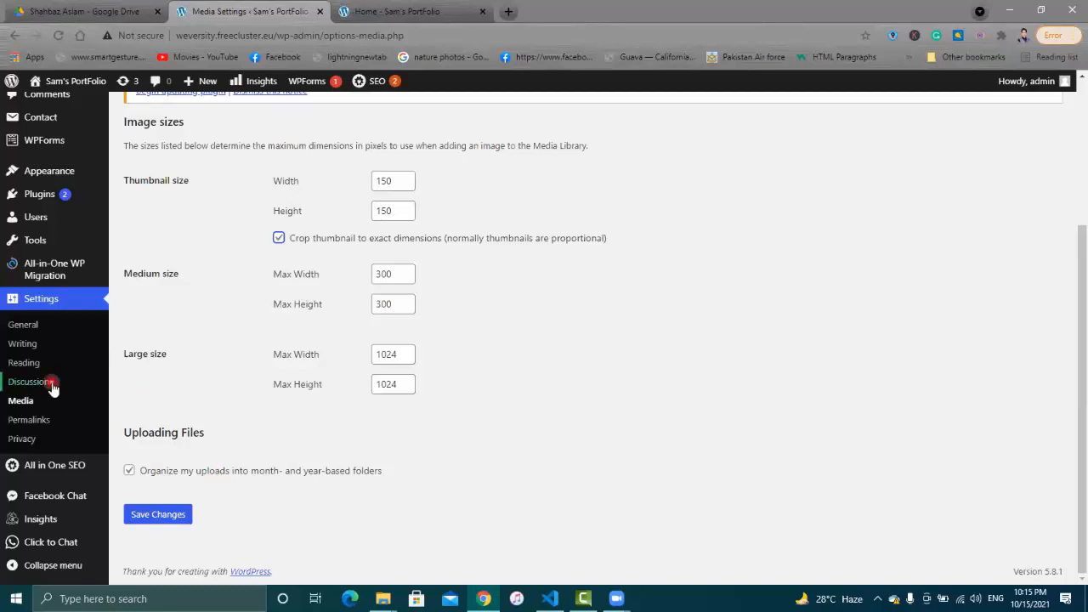
- Open the Permalink settings and compare the common URL structures with the address of the live site
left_click(34, 422)
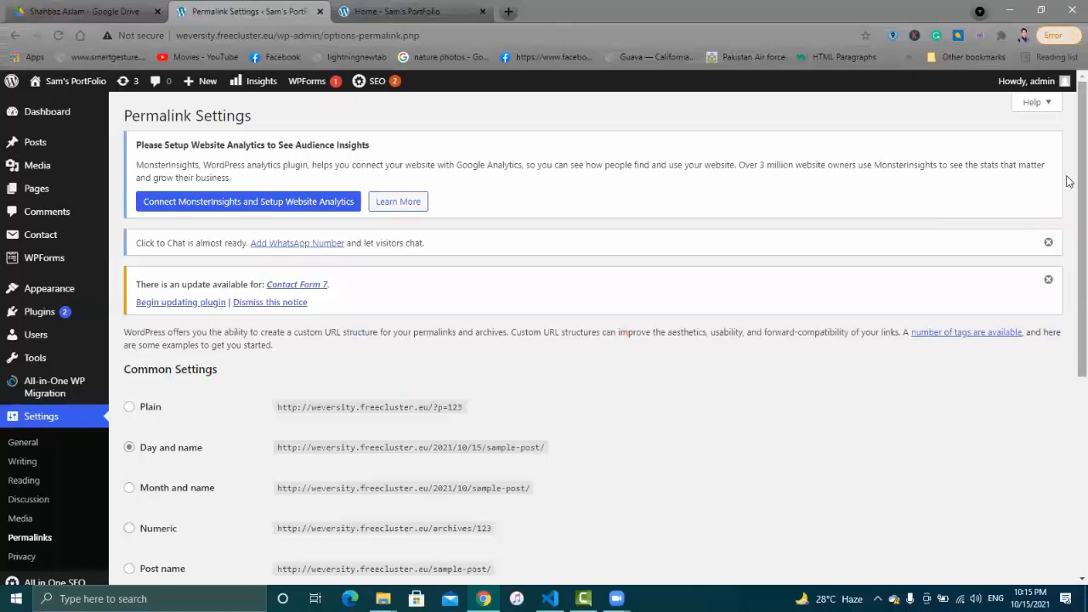
scroll(1067, 255, "down", 1)
scroll(1068, 281, "down", 2)
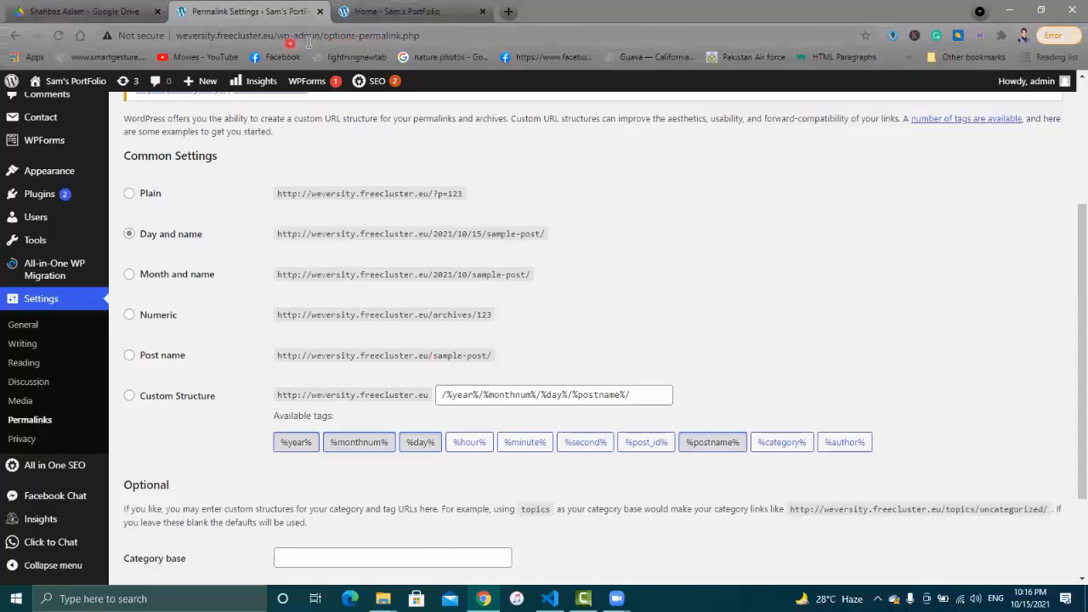
left_click(386, 11)
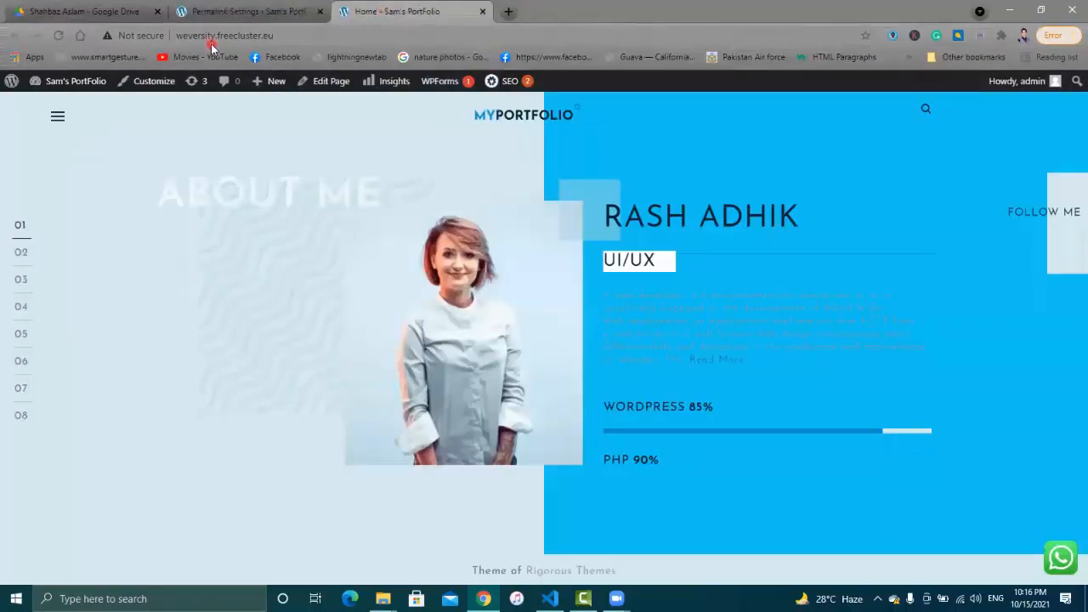
left_click(259, 11)
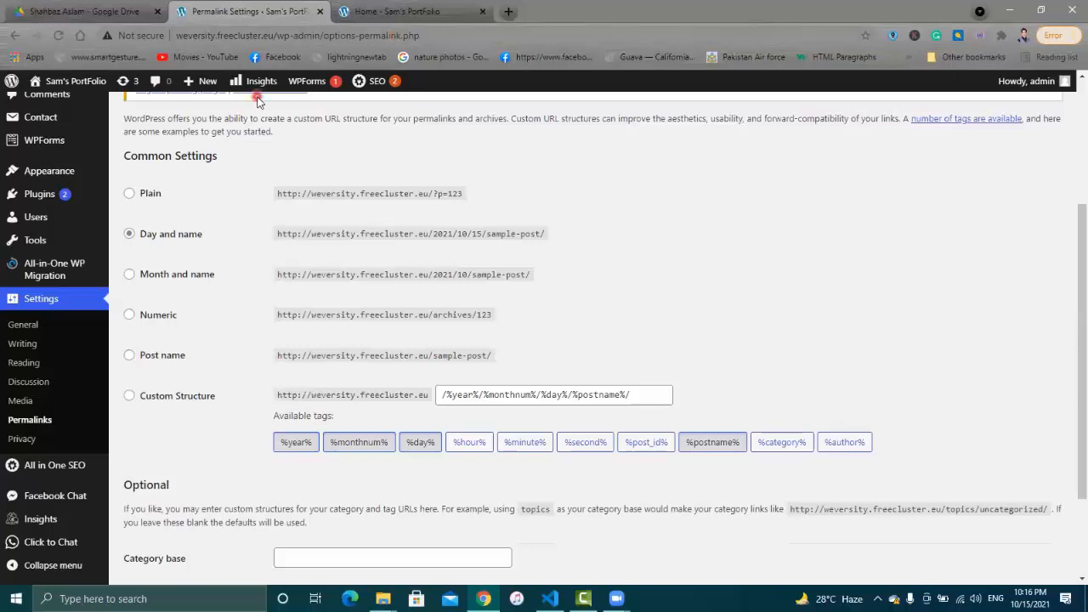
- Select the Plain structure for the site's permalinks
mouse_move(39, 194)
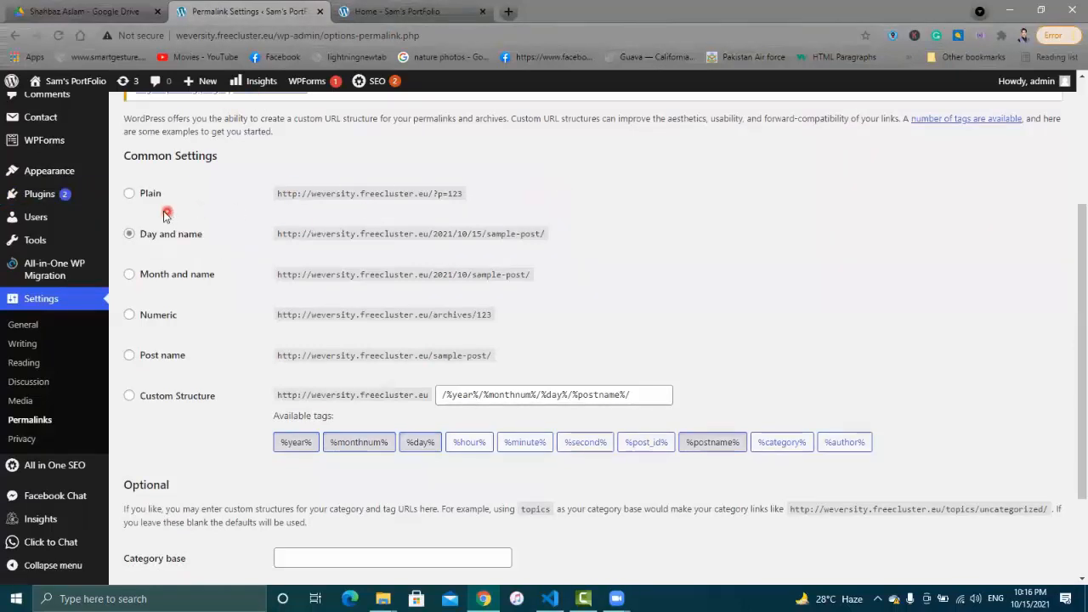
left_click(130, 194)
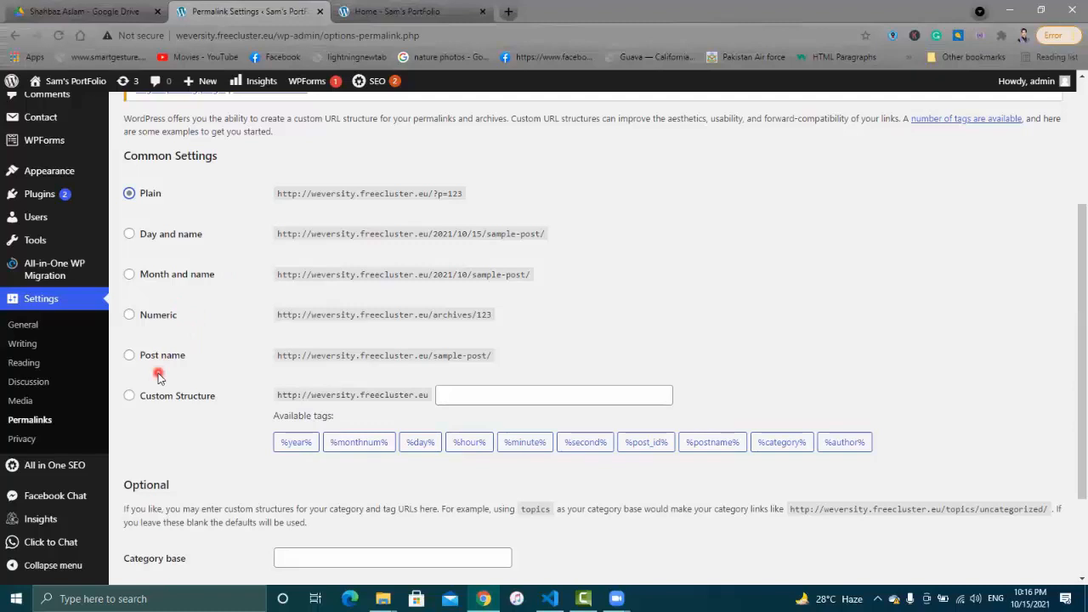
left_click_drag(1069, 281, 1062, 321)
mouse_move(77, 468)
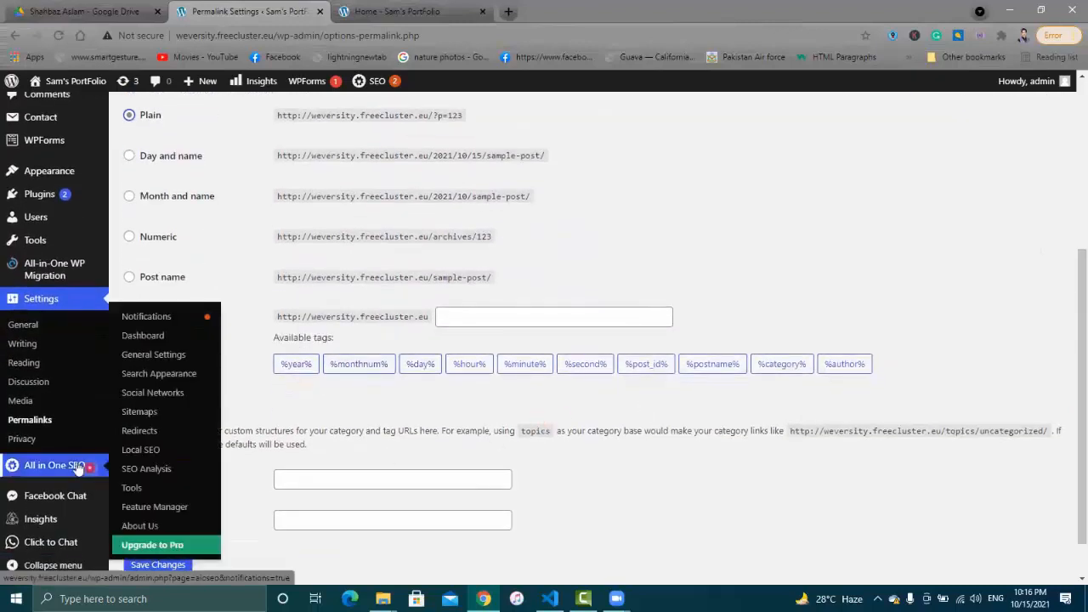
- Open the Privacy settings and create a new Privacy Policy page
left_click(32, 440)
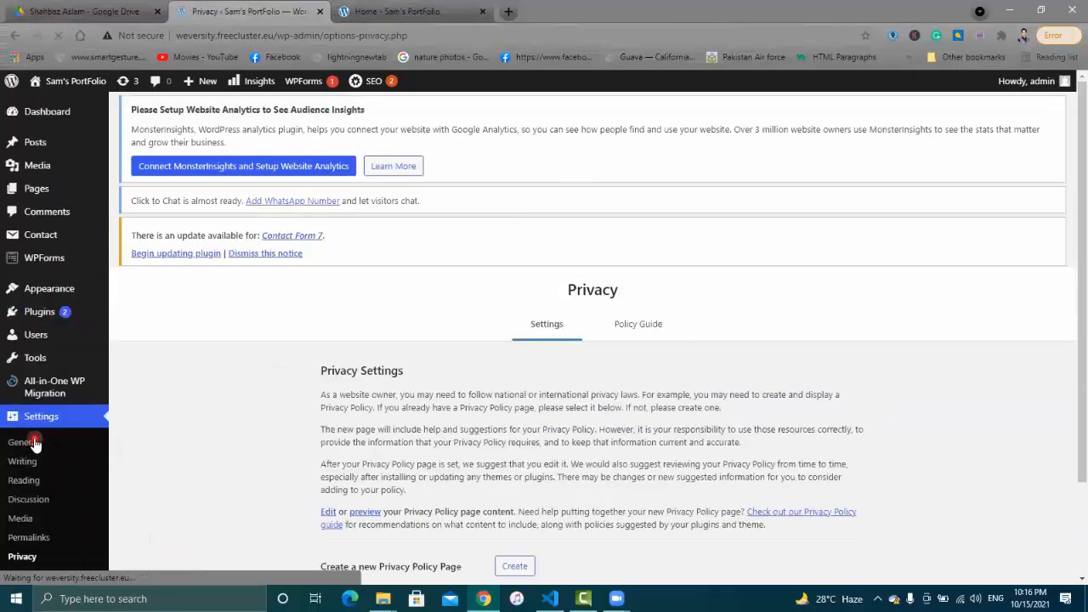
mouse_move(1067, 274)
left_mouse_down()
mouse_move(1067, 246)
mouse_move(1068, 277)
left_mouse_up()
scroll(1068, 283, "down", 2)
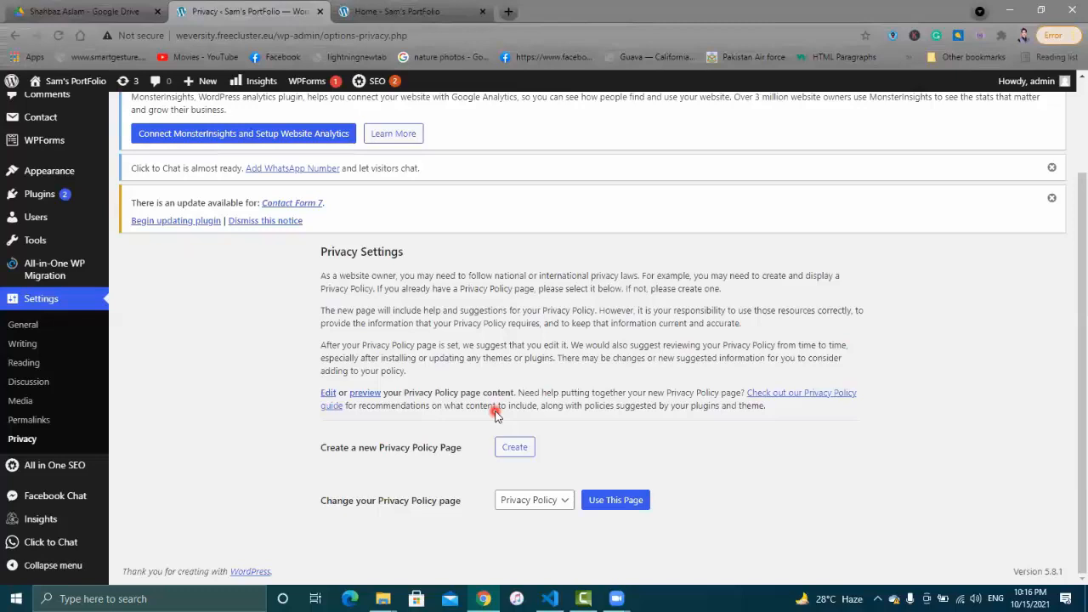
left_click(512, 450)
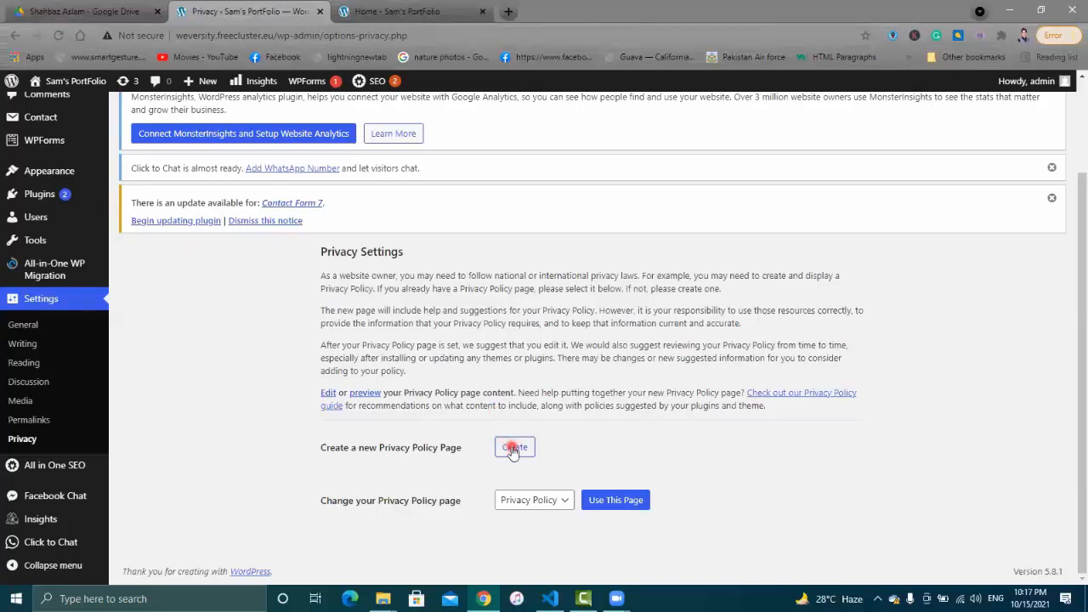